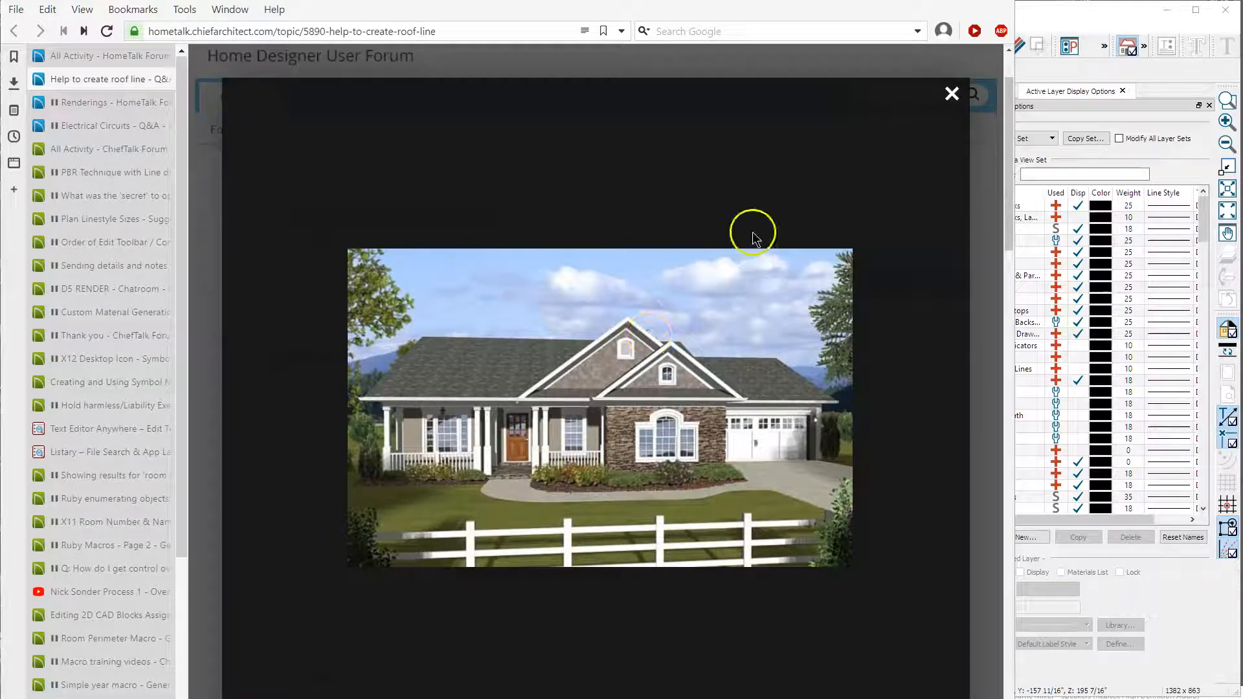
- Switch to Chief Architect and open the most recently used auto-save plan from the Downloads folder
left_click(1033, 12)
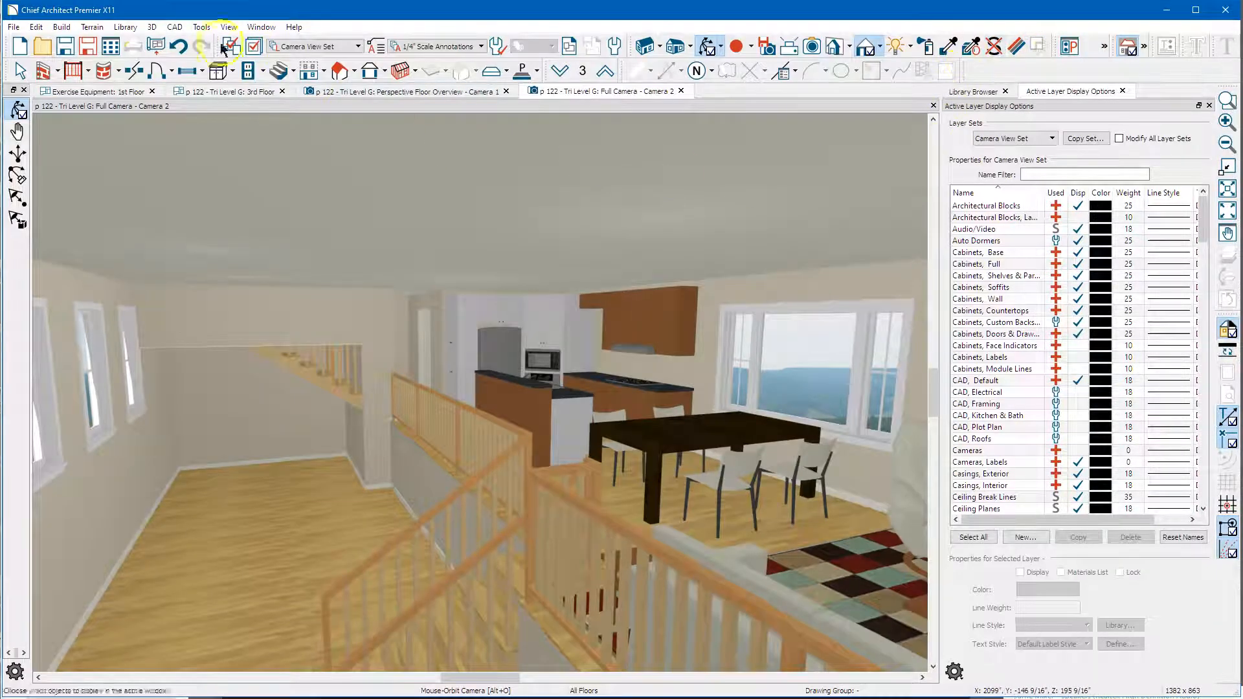
left_click(14, 29)
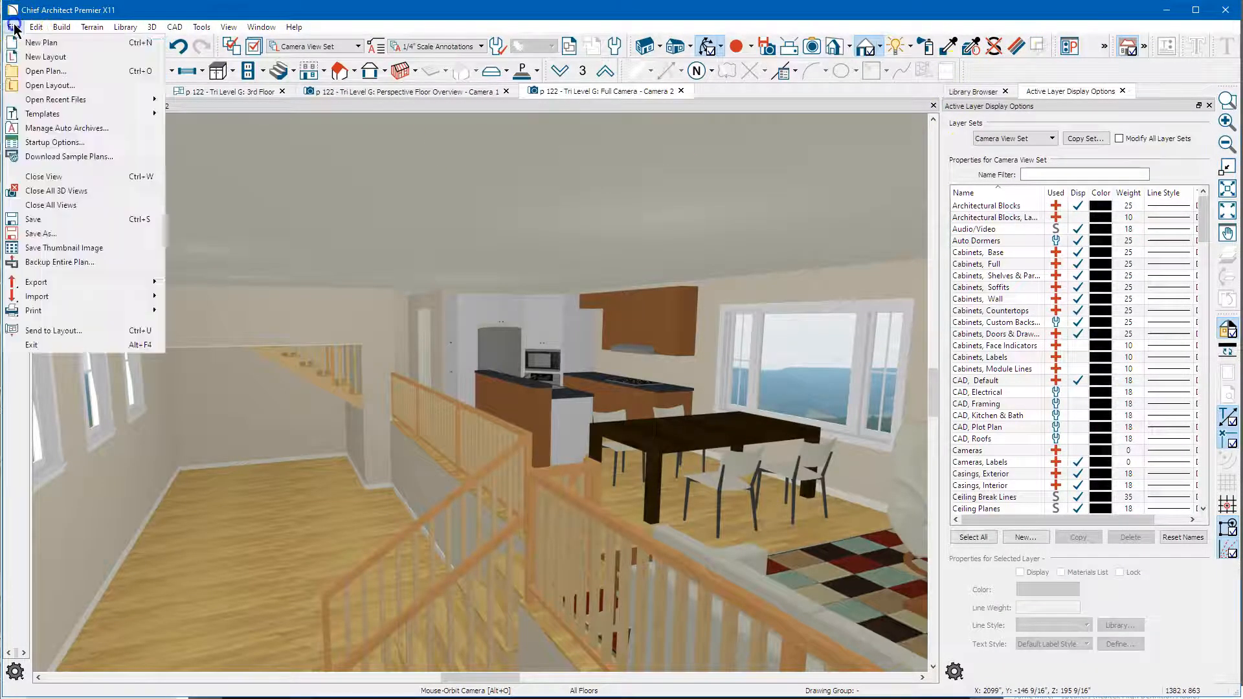
mouse_move(66, 100)
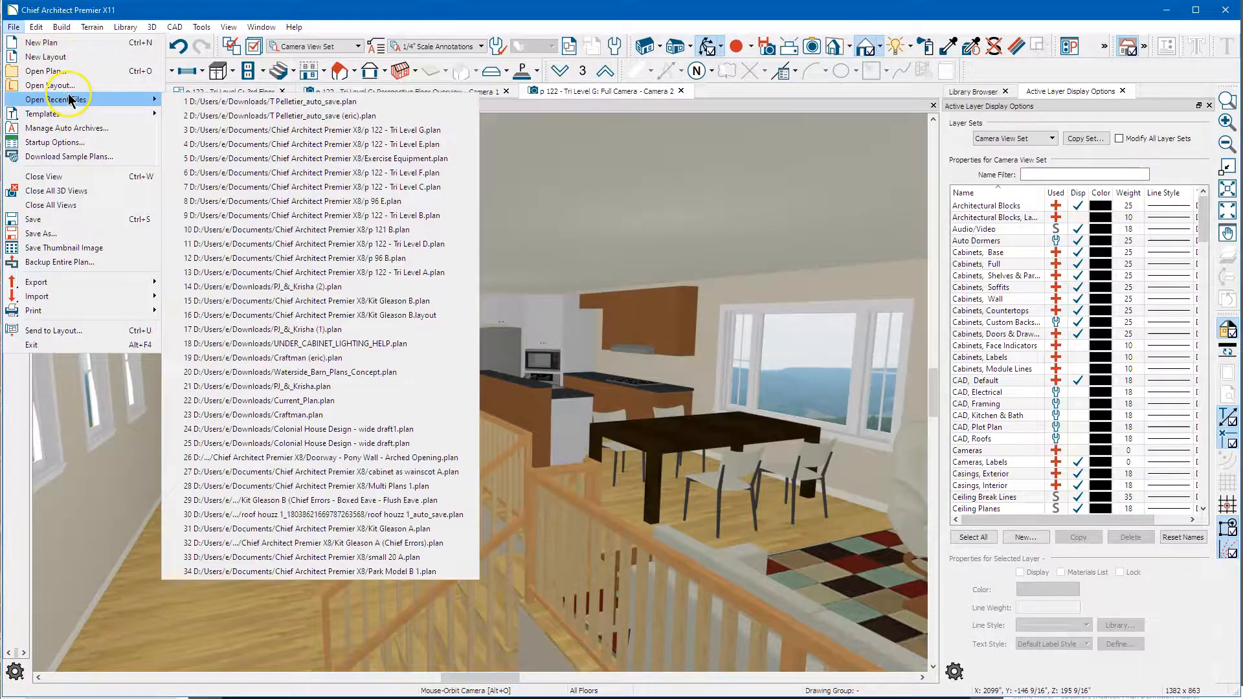
left_click(356, 102)
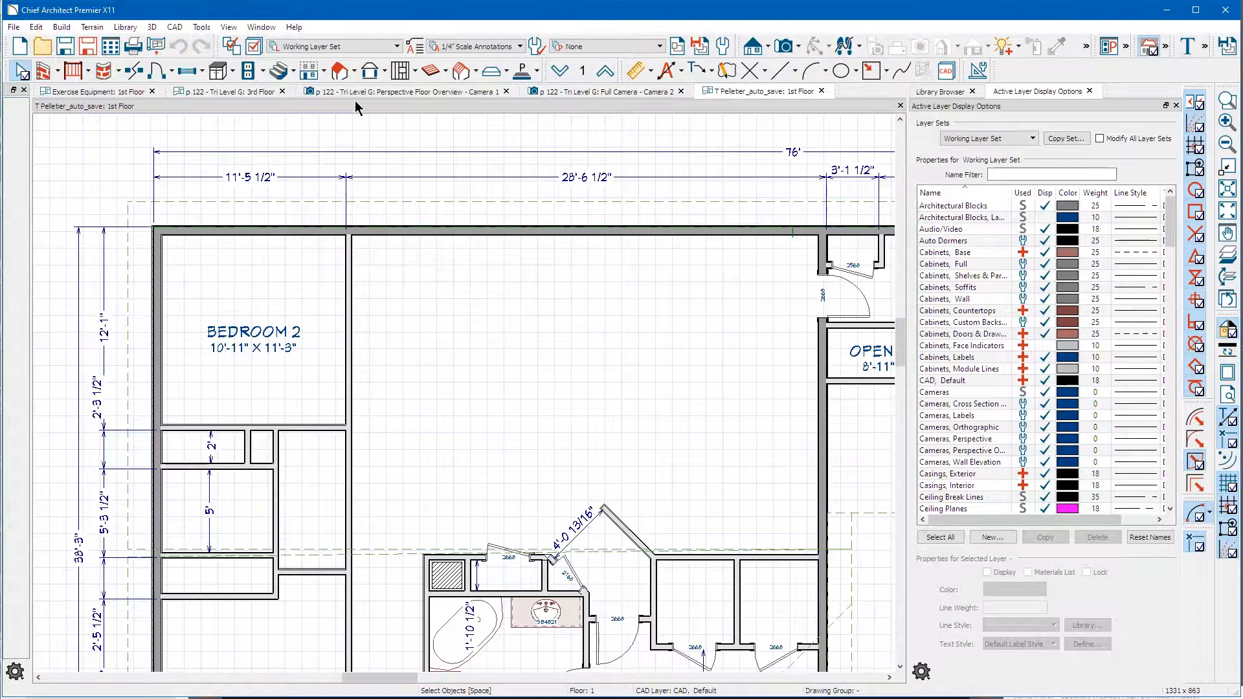
- Hide the reference grid behind the first-floor plan
scroll(421, 253, "down", 4)
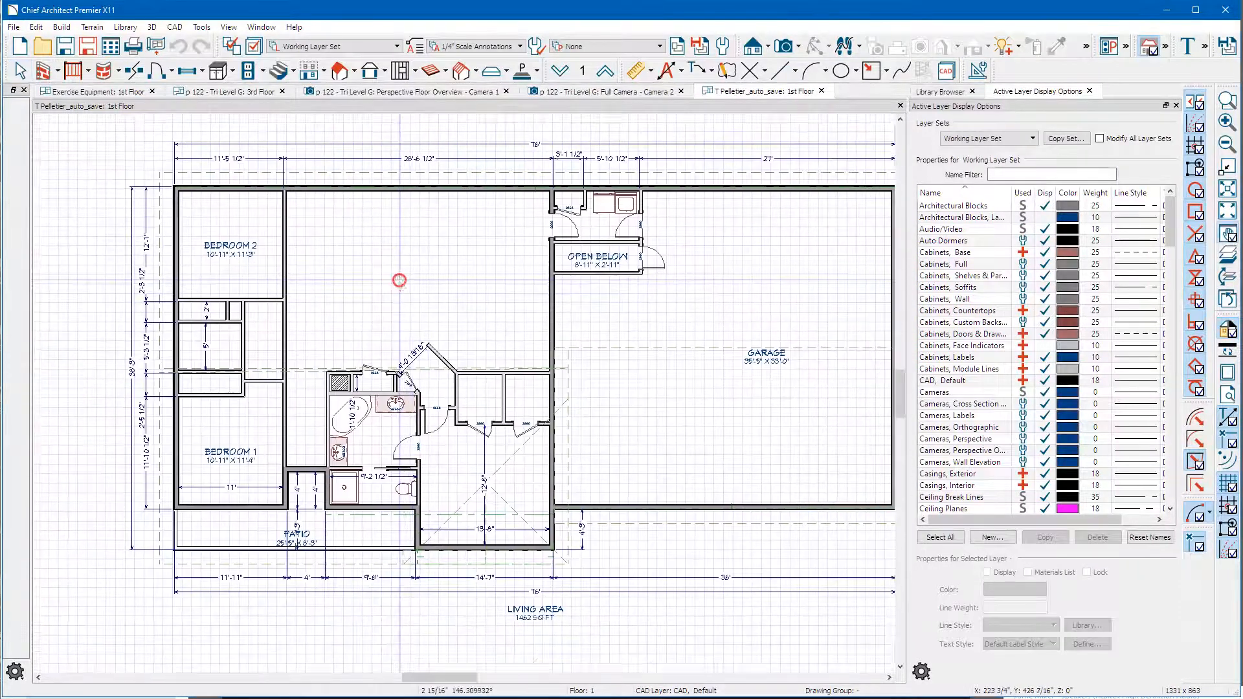
middle_click_drag(566, 333, 554, 317)
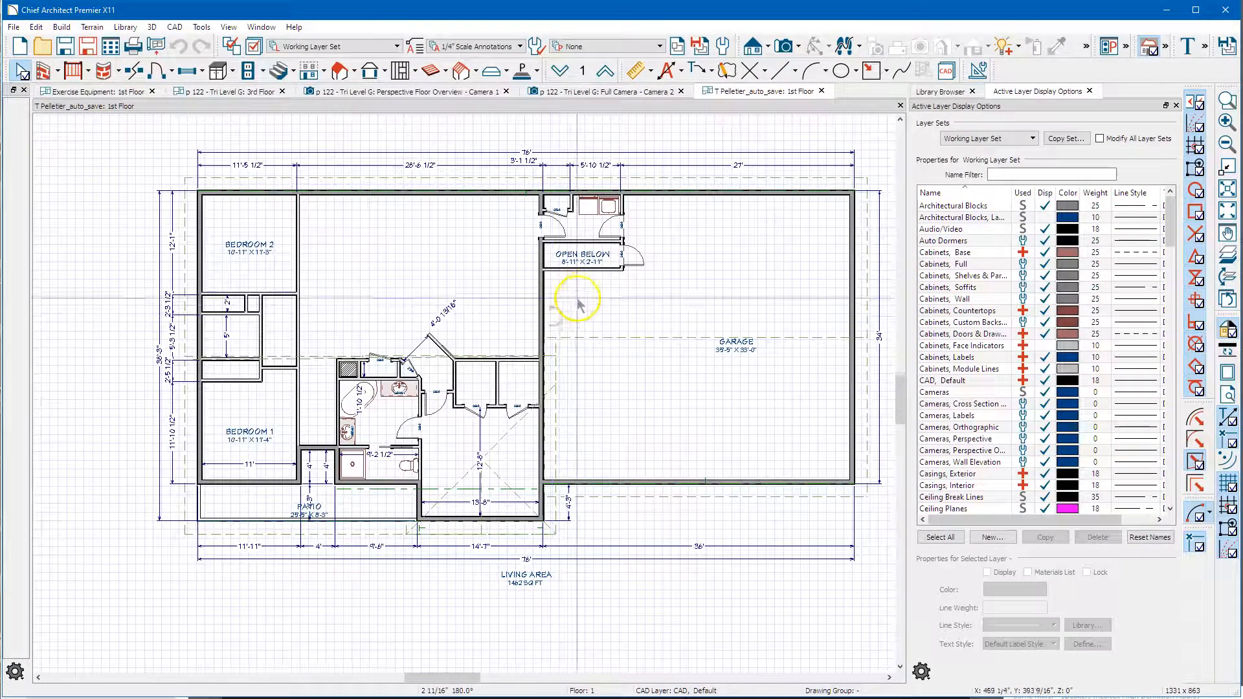
left_click(1227, 484)
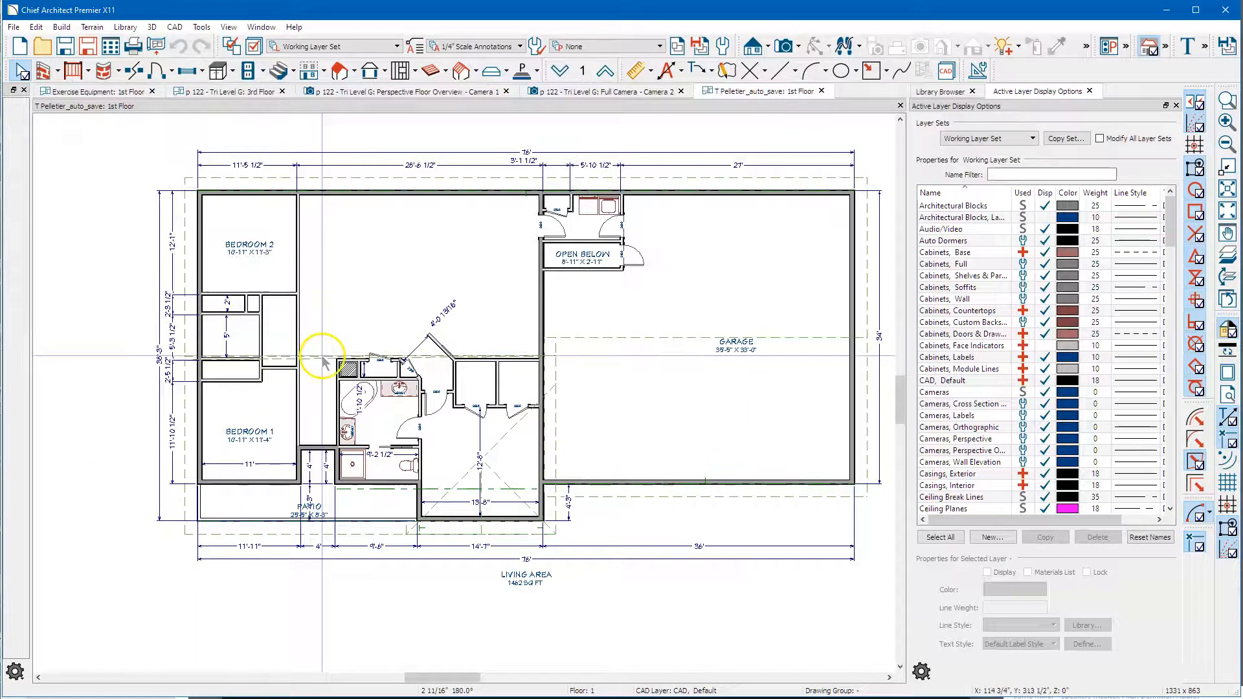
- Rebuild the roof with Auto Rebuild Roofs enabled, accepting deletion of the edited roof planes
scroll(310, 363, "up", 1)
scroll(312, 369, "up", 2)
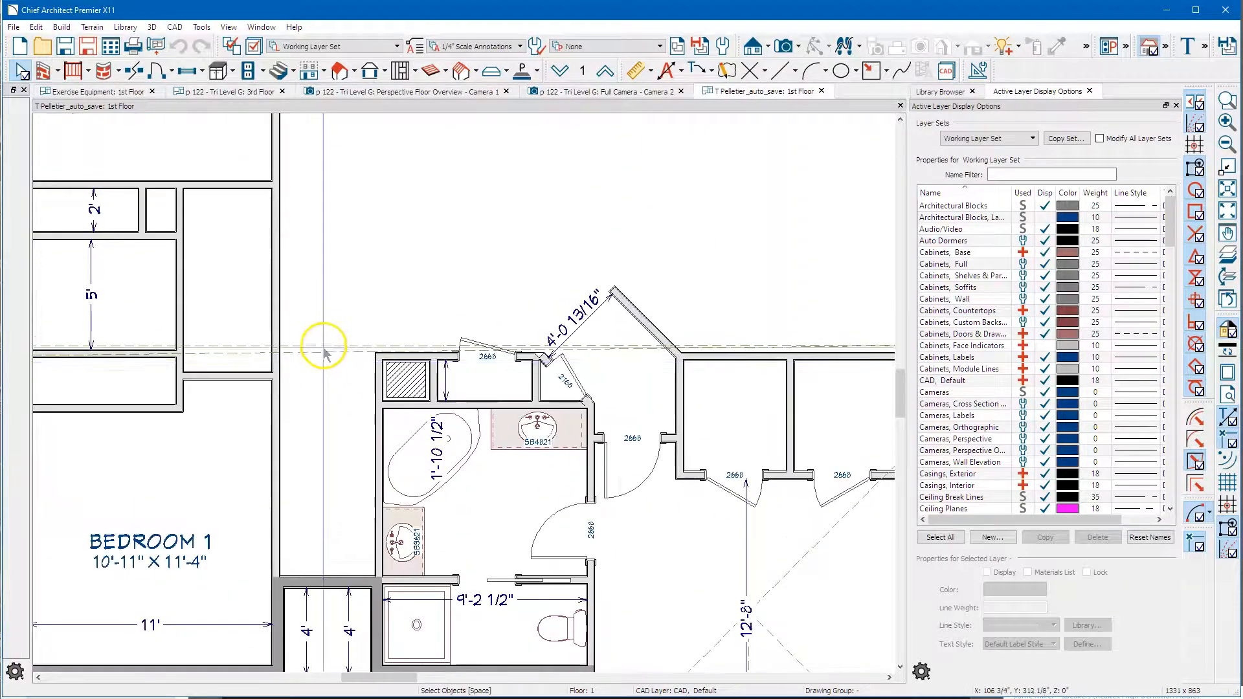
left_click(327, 353)
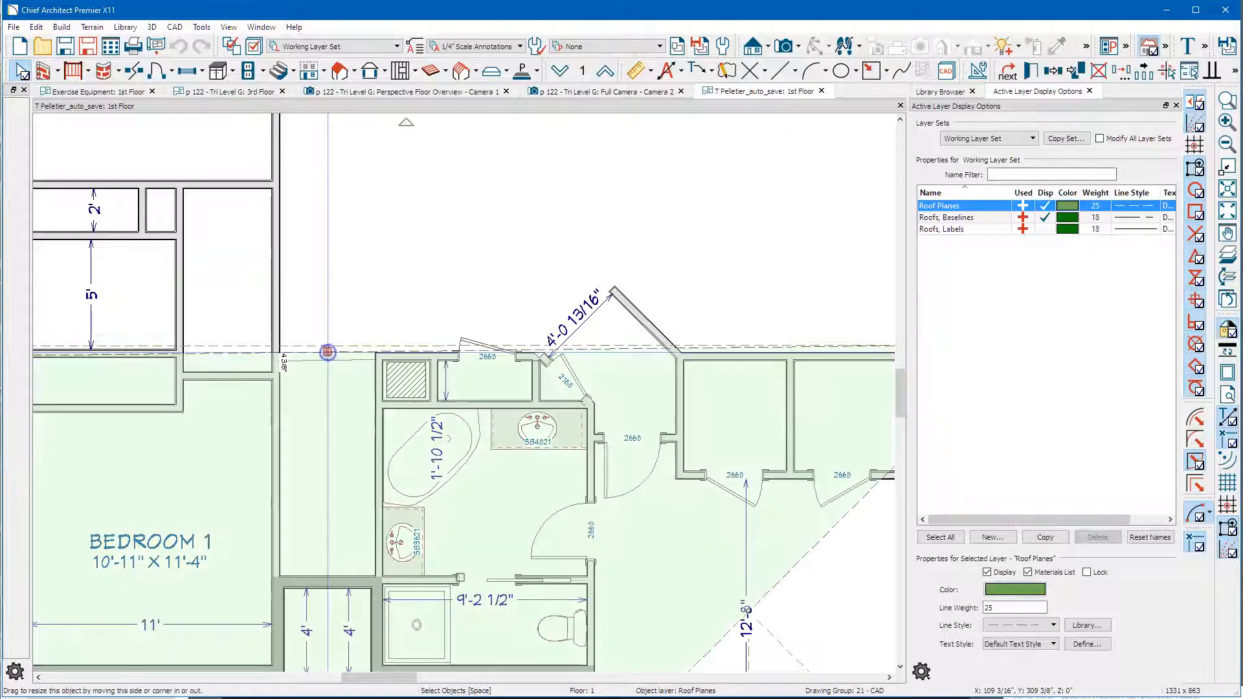
scroll(327, 354, "down", 1)
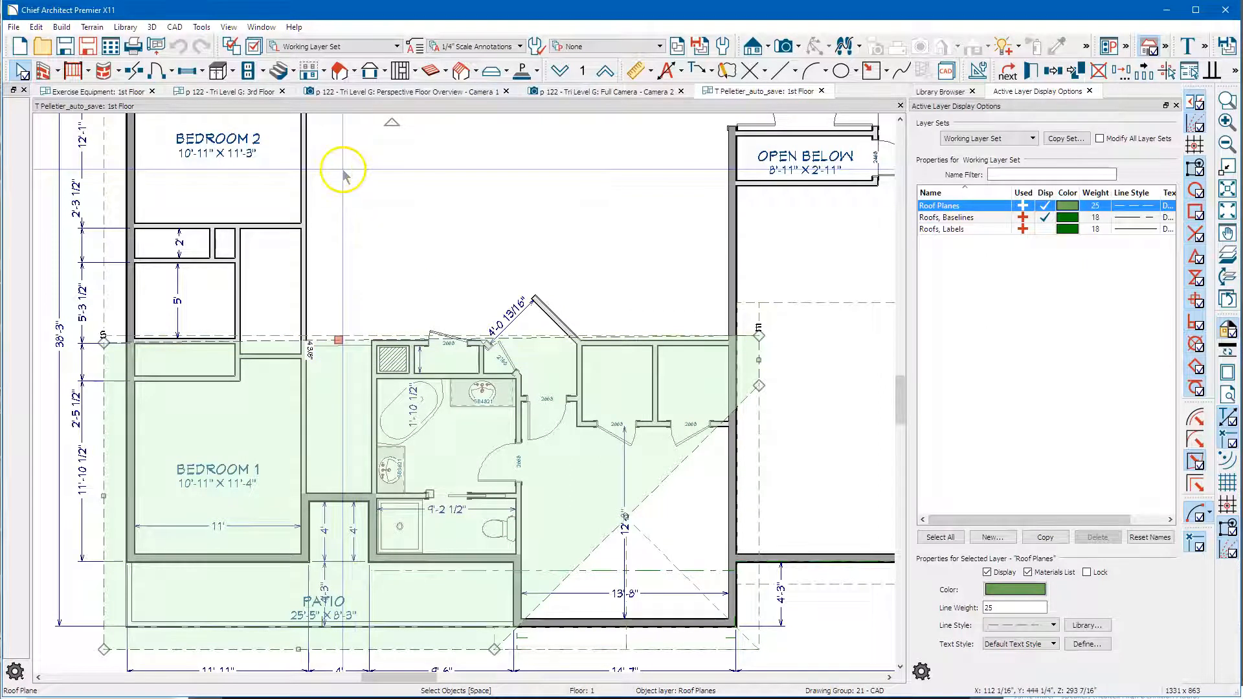
left_click(354, 72)
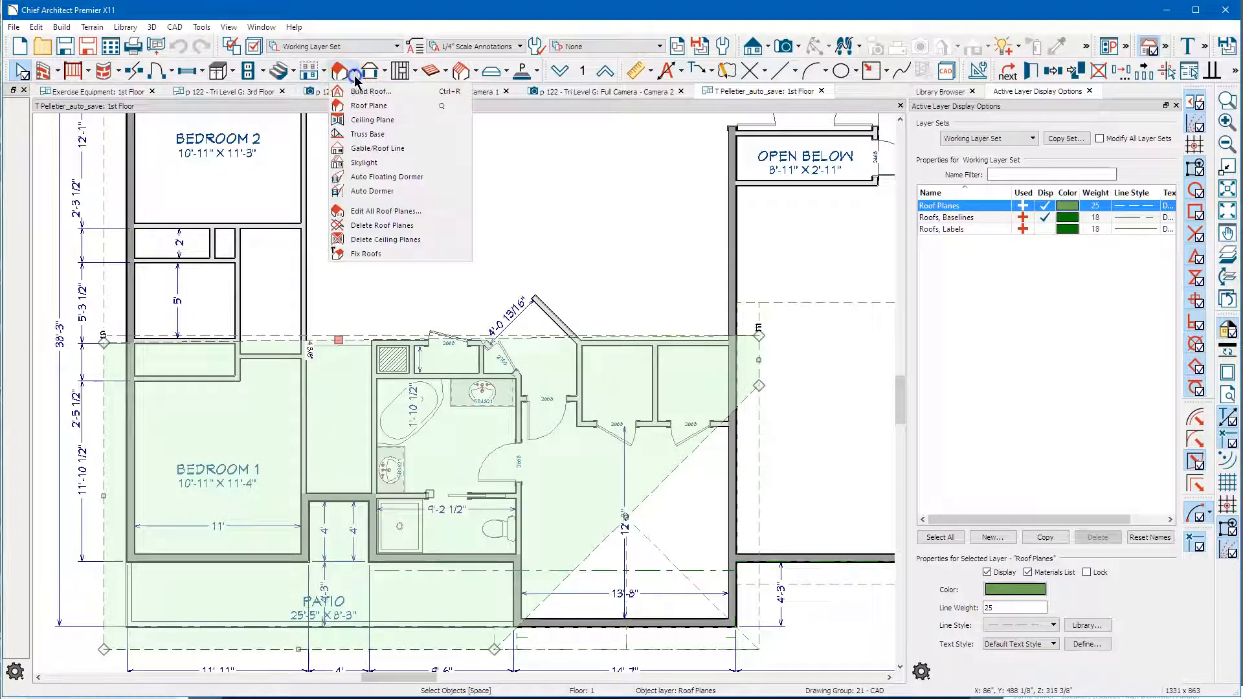
left_click(373, 92)
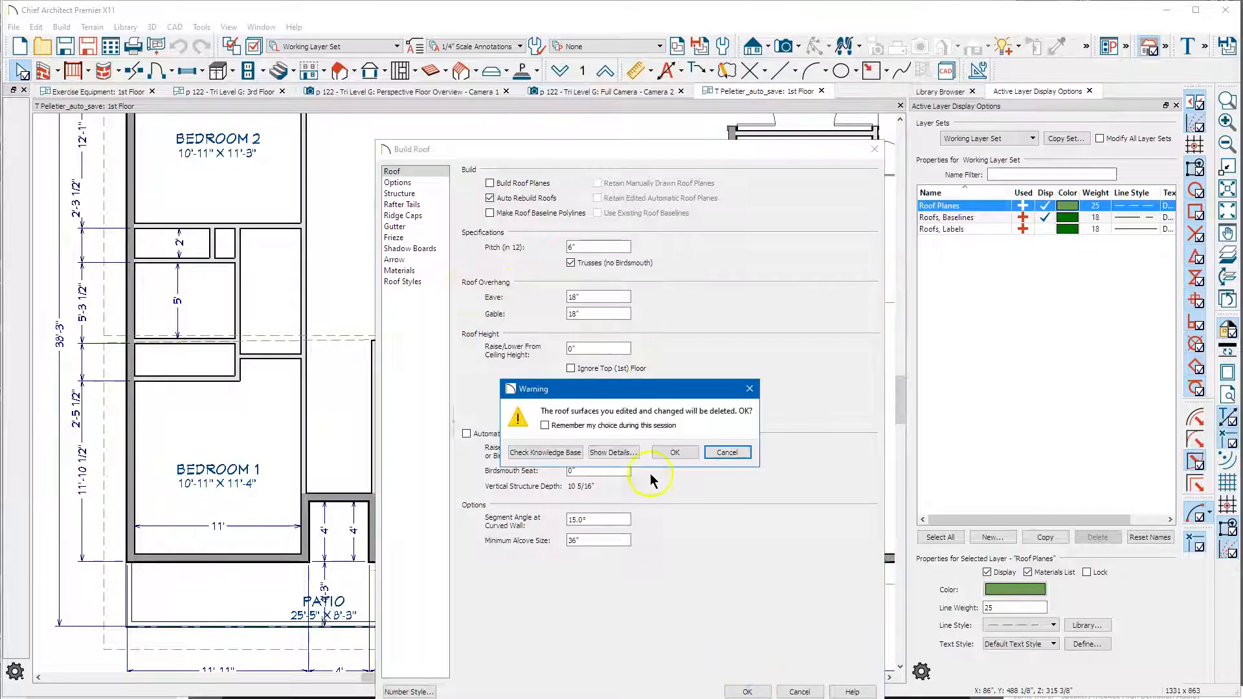
left_click(672, 452)
scroll(508, 266, "down", 4)
scroll(455, 262, "down", 2)
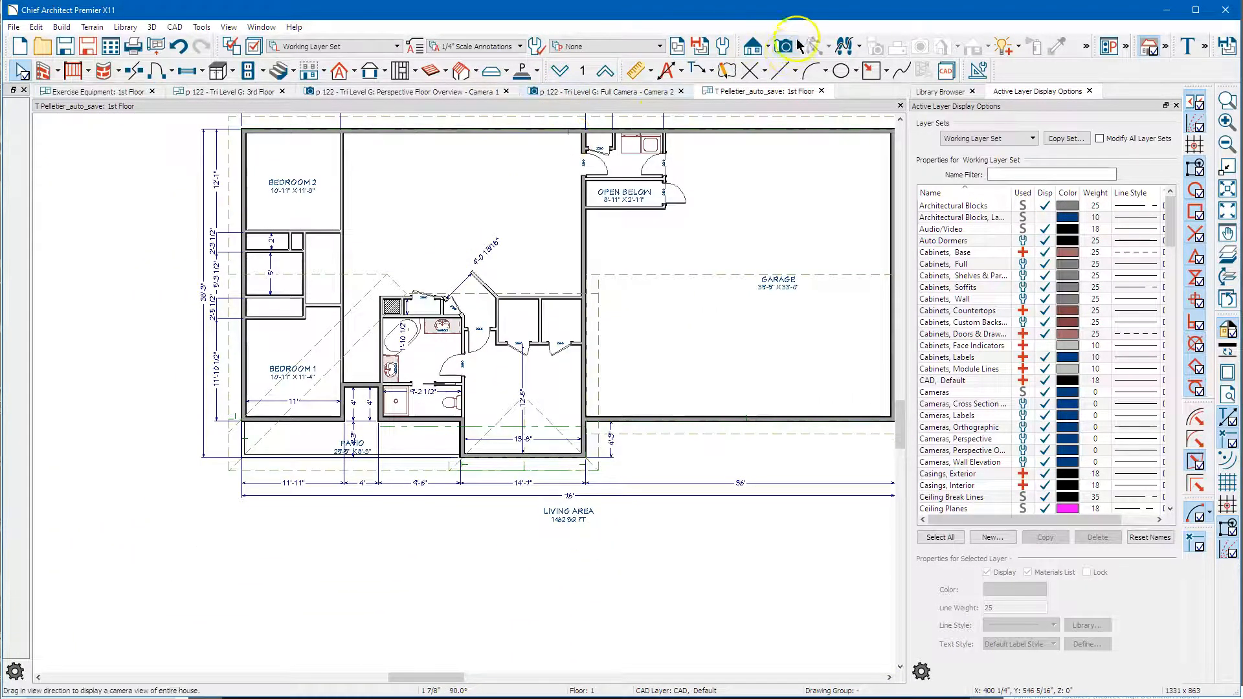
- Create a Perspective Full Overview of the house and render it as a Technical Illustration
left_click(800, 46)
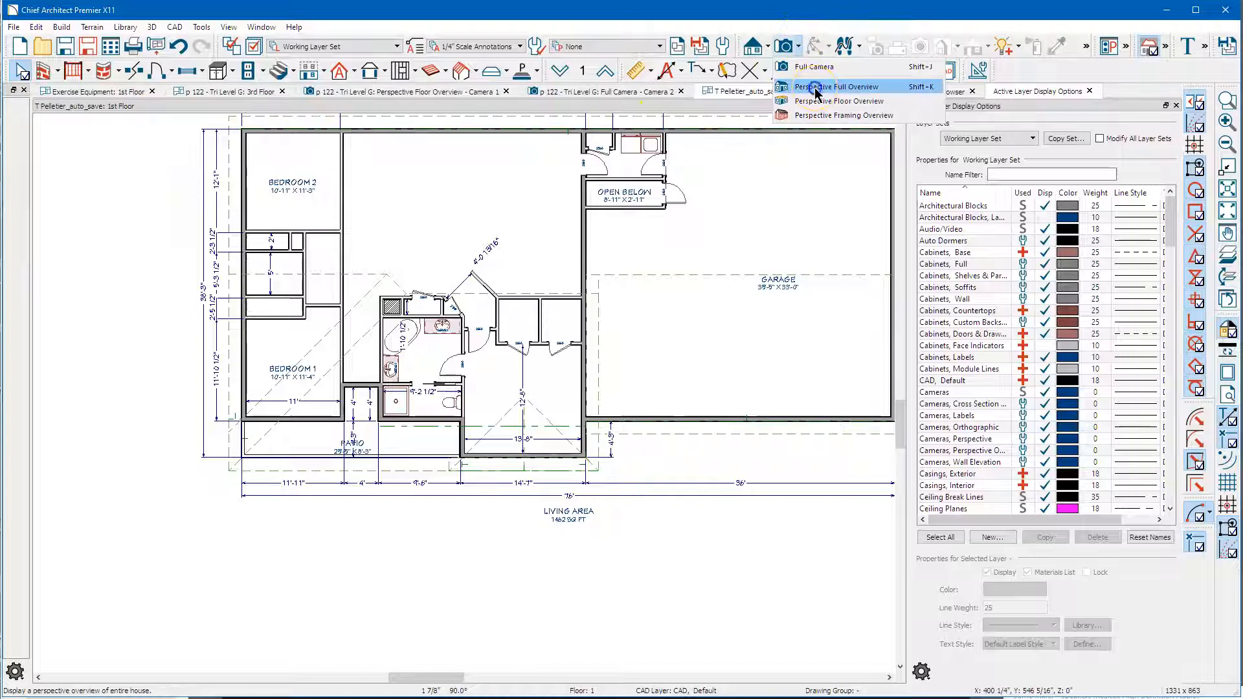
left_click(816, 88)
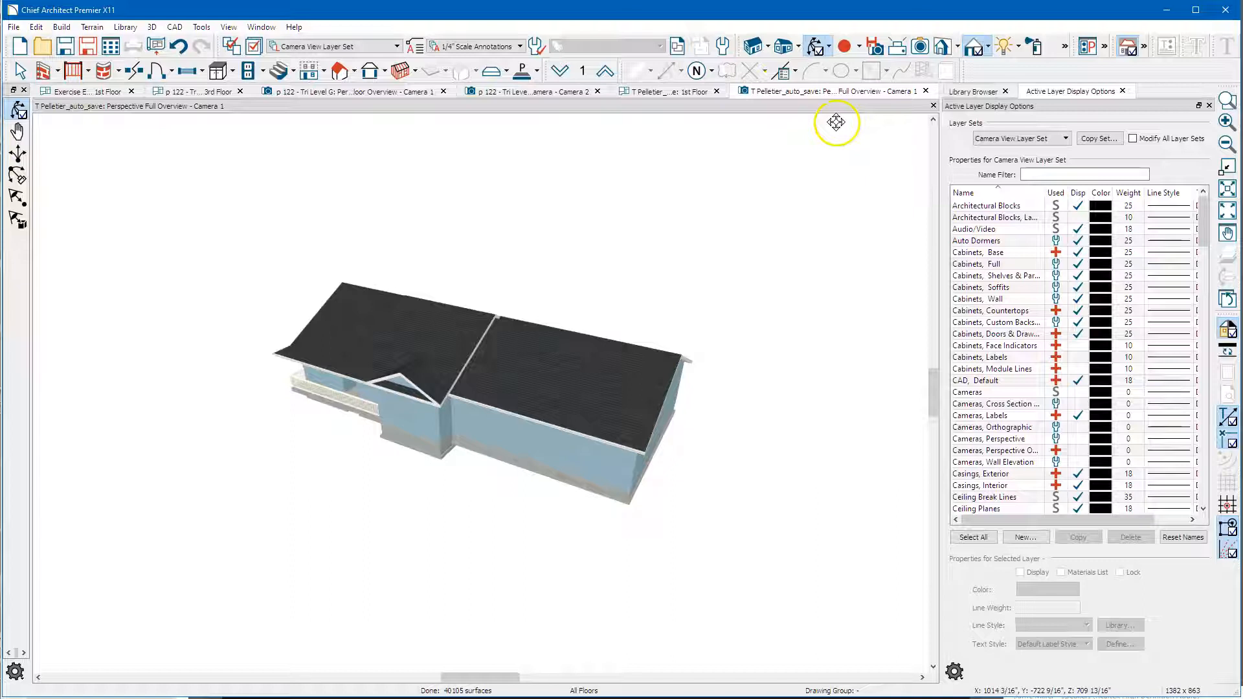
left_click(988, 45)
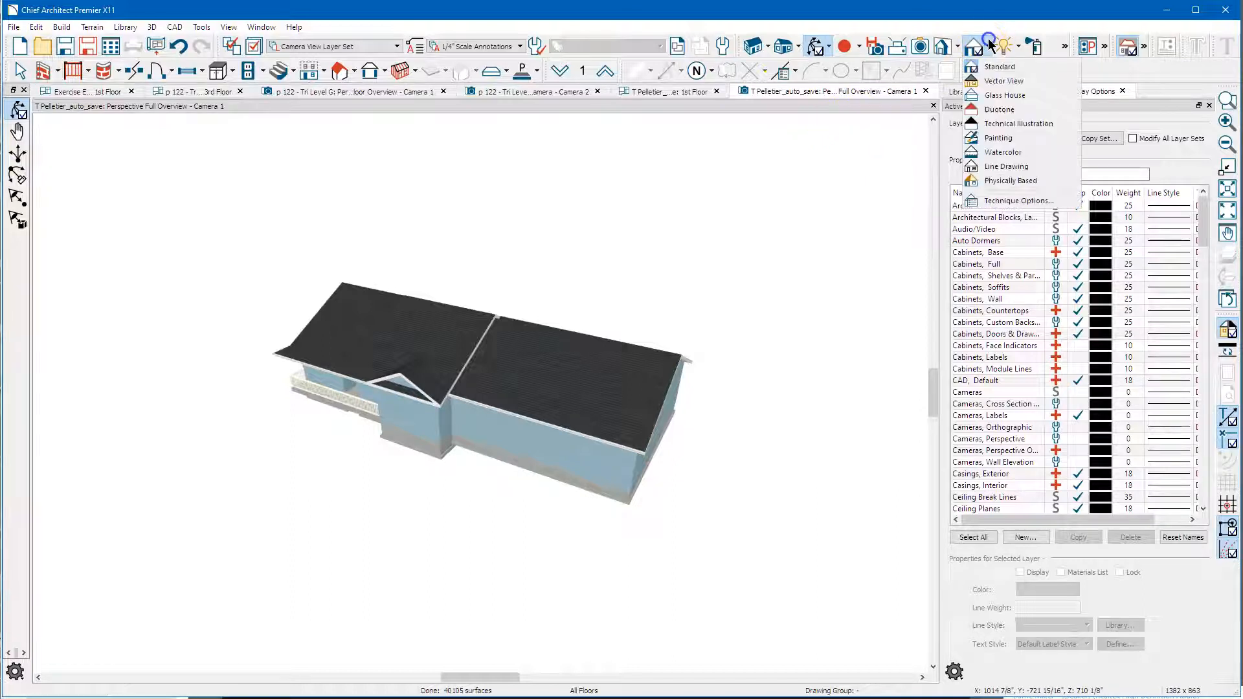
left_click(1001, 124)
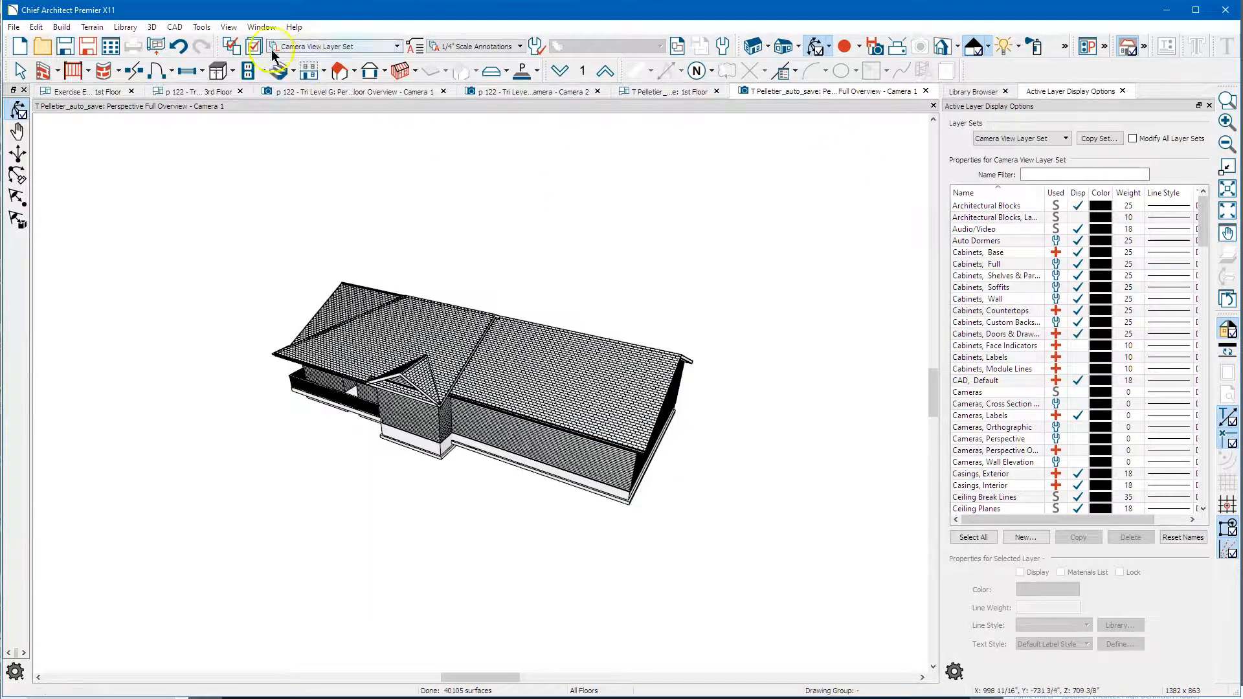
- Turn off the material patterns in the 3D overview
left_click(154, 27)
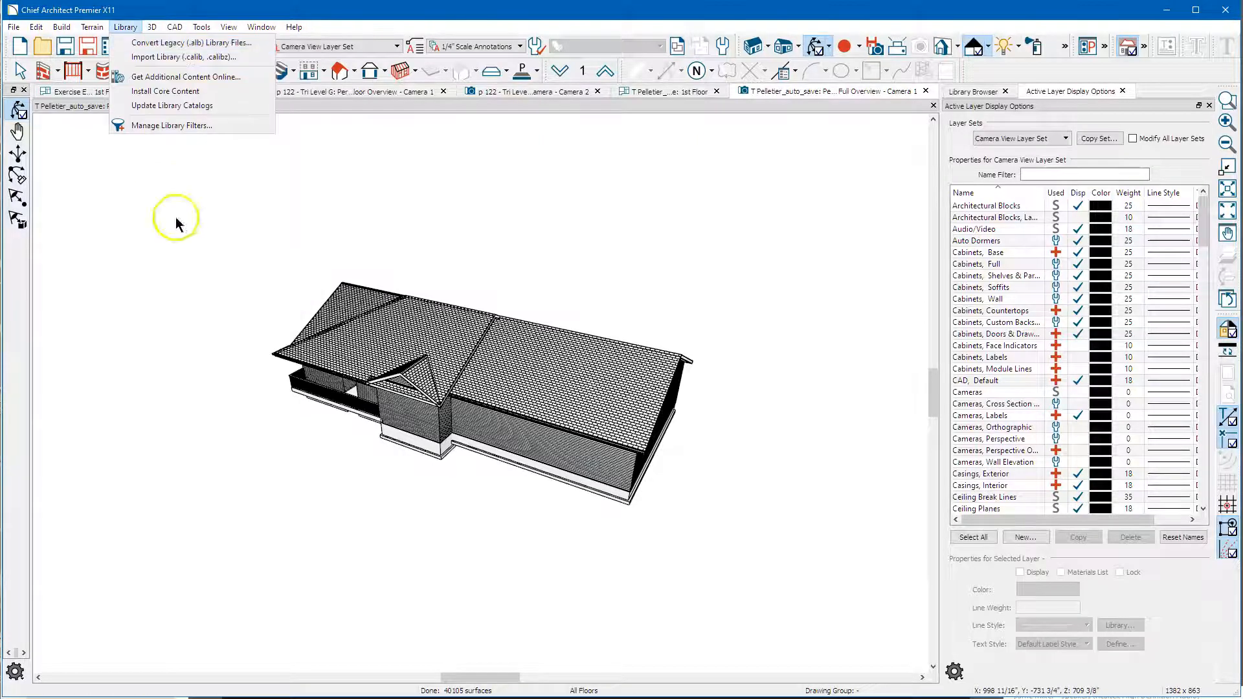
left_click(152, 27)
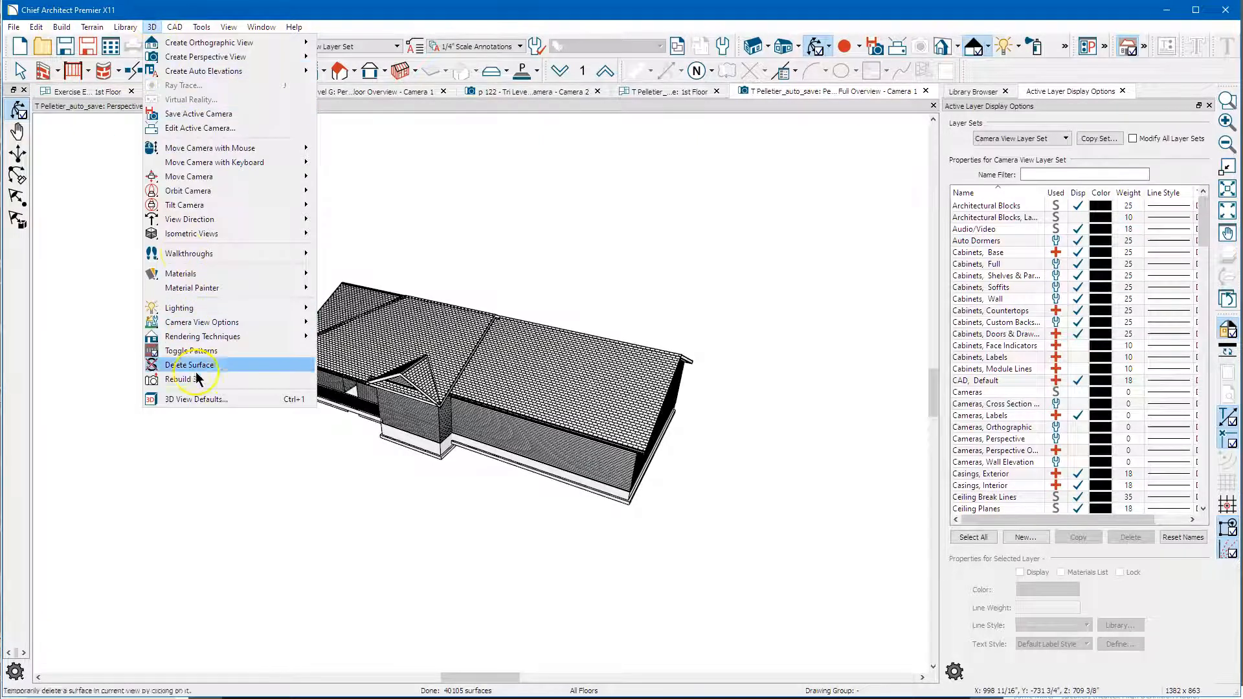
left_click(214, 354)
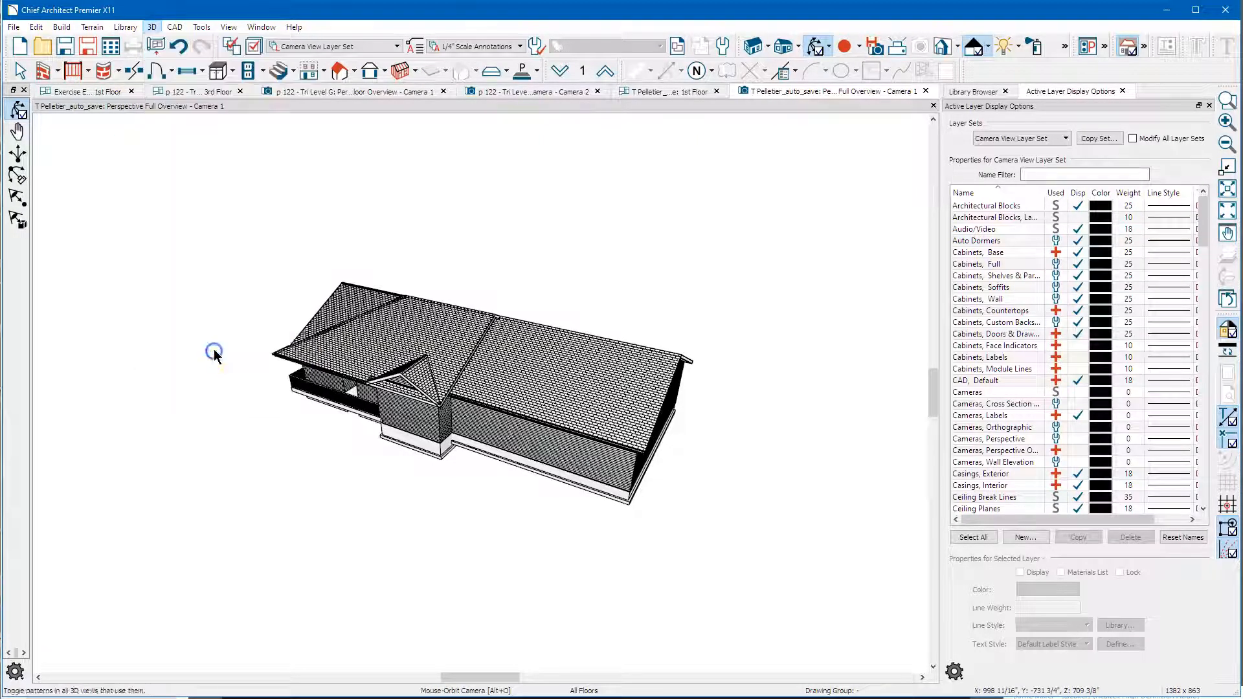
- Set the auto roof return of the front bump-out's full gable wall to the Full roof type
left_click_drag(370, 355, 339, 339)
left_click_drag(456, 446, 480, 422)
key("space")
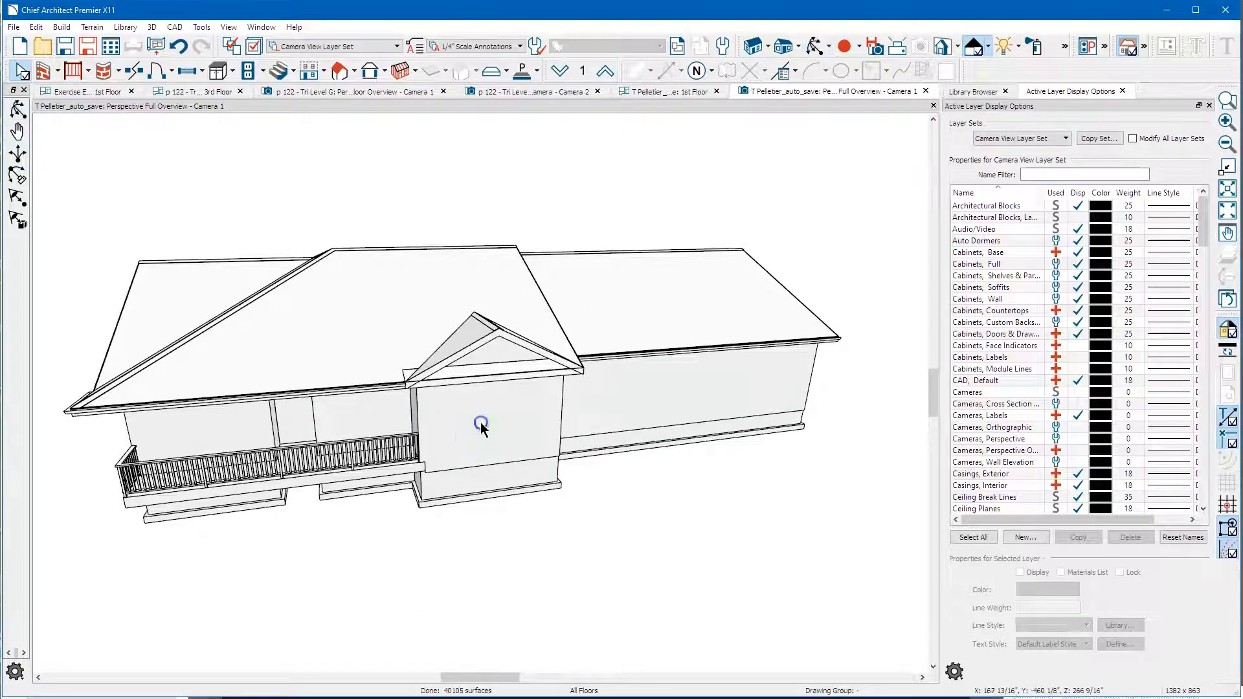
double_click(481, 422)
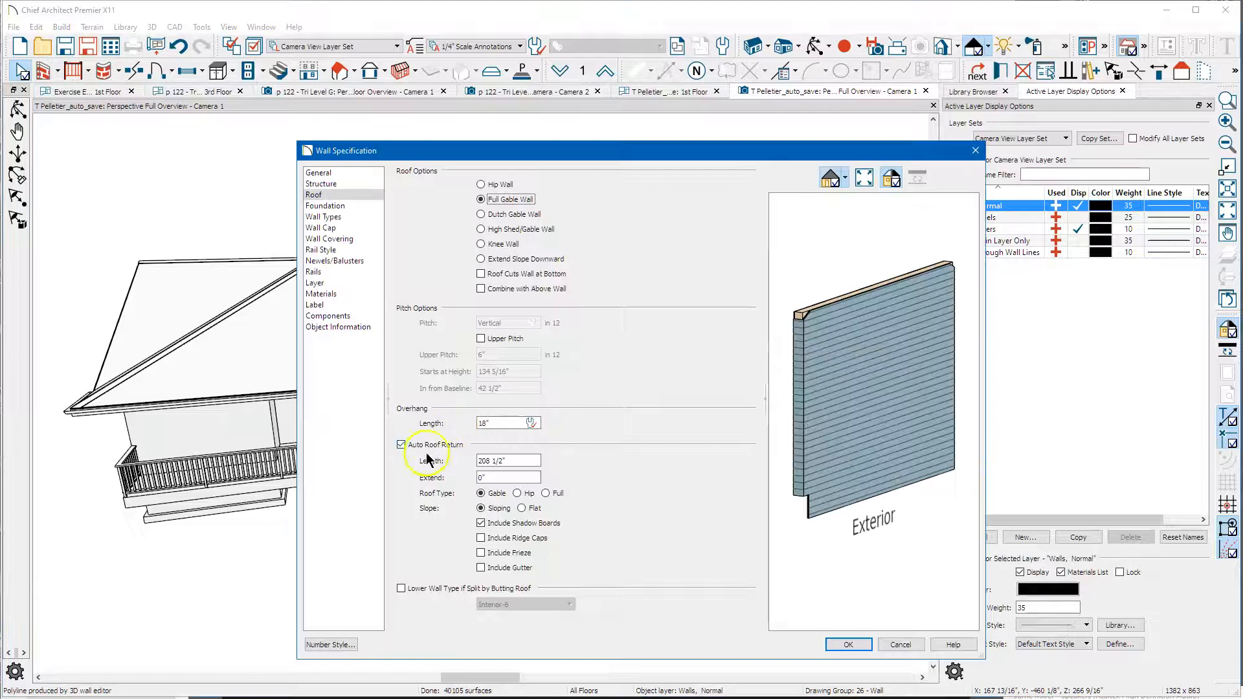
left_click(530, 462)
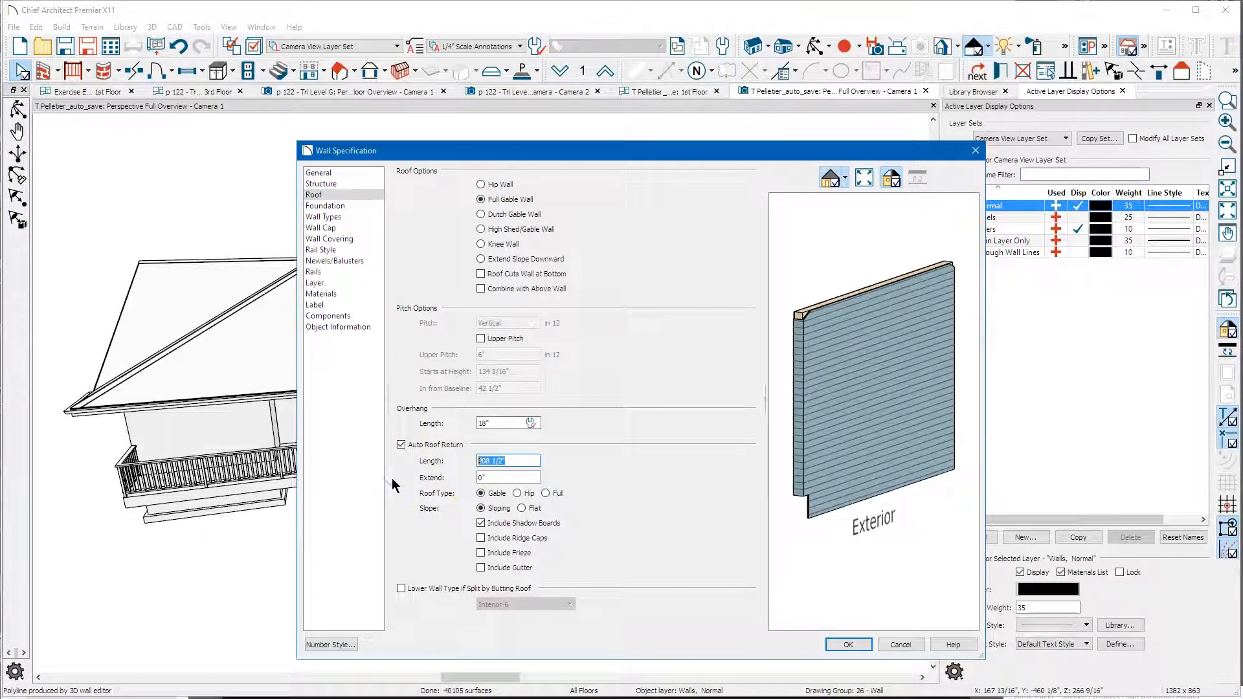
left_click(556, 494)
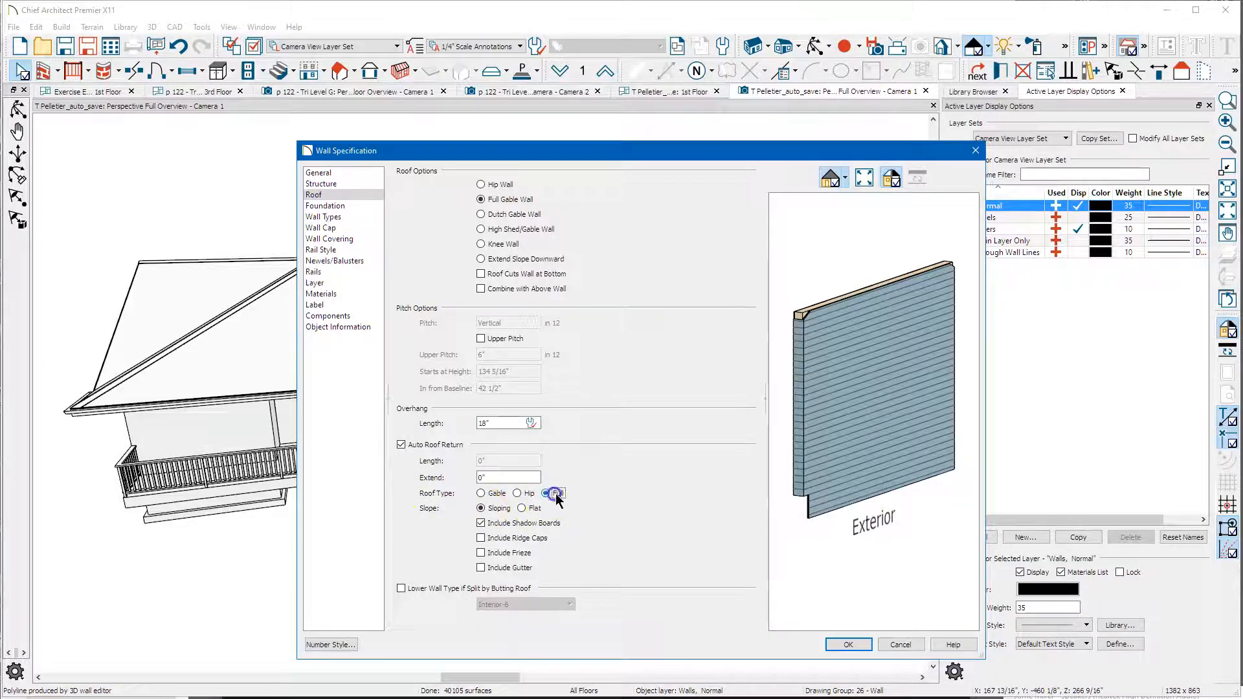
left_click(857, 647)
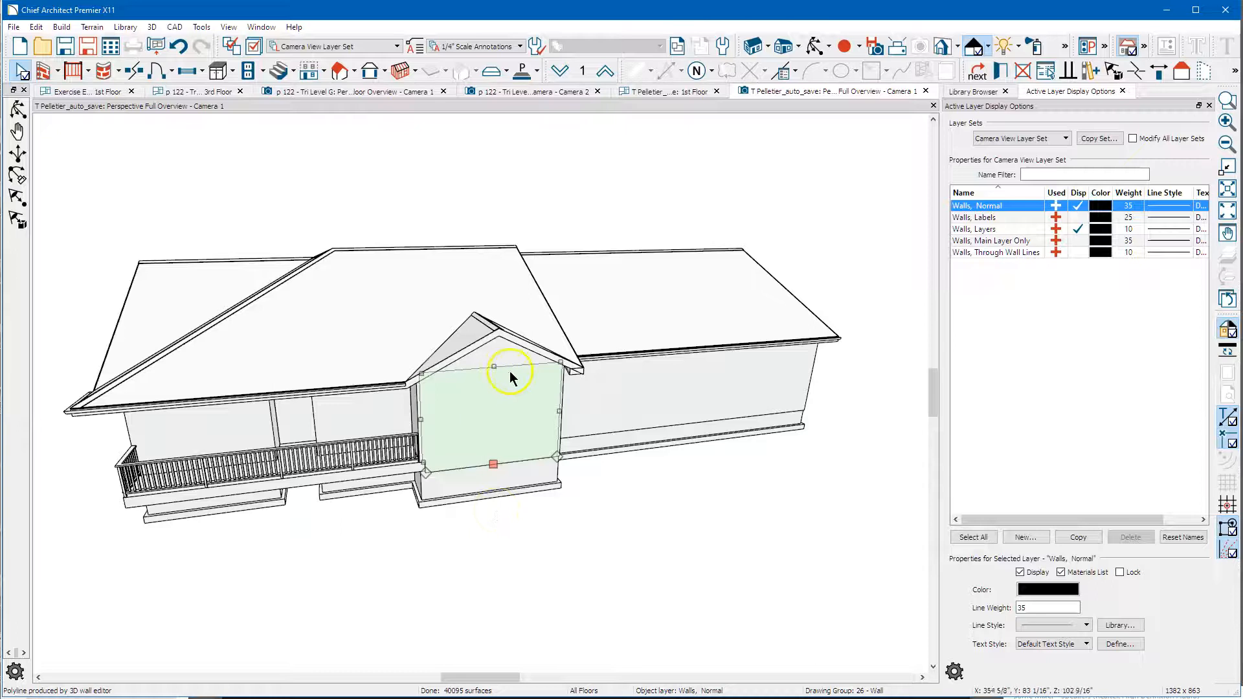
- Enable an auto roof return with the Full roof type on the attic wall in the front gable, and inspect its eave corner
scroll(497, 395, "up", 2)
left_click(498, 352)
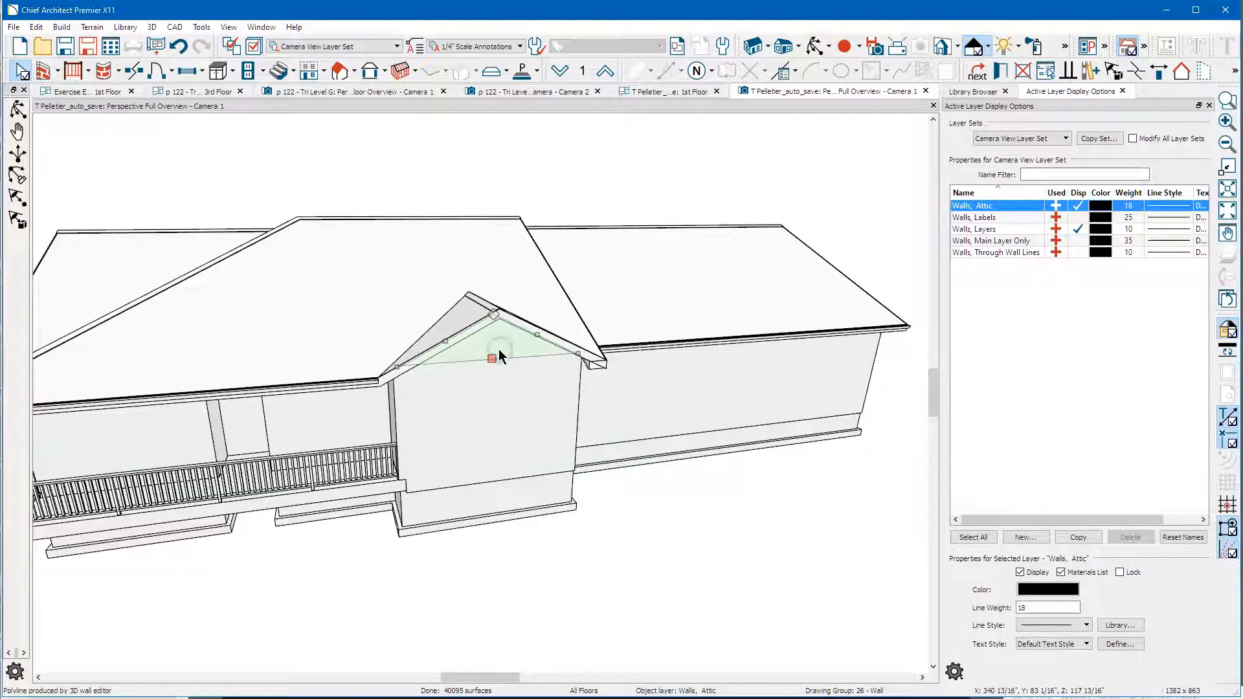
double_click(498, 349)
left_click(418, 316)
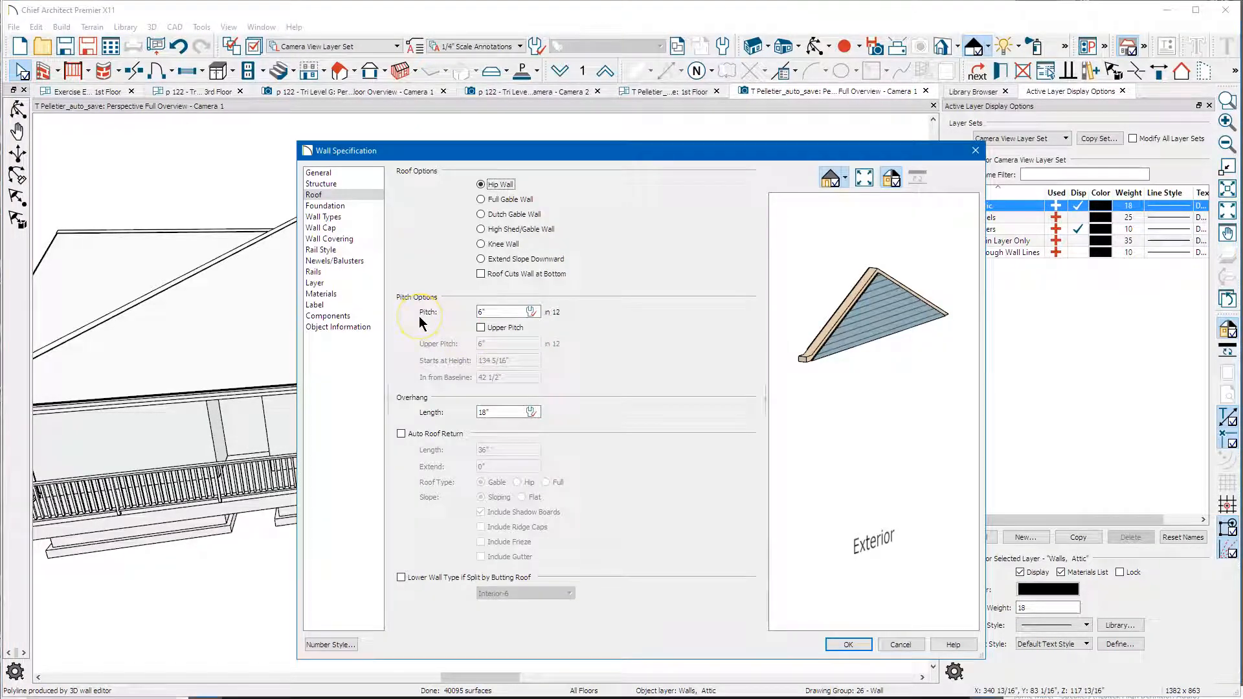
left_click(403, 433)
left_click(562, 482)
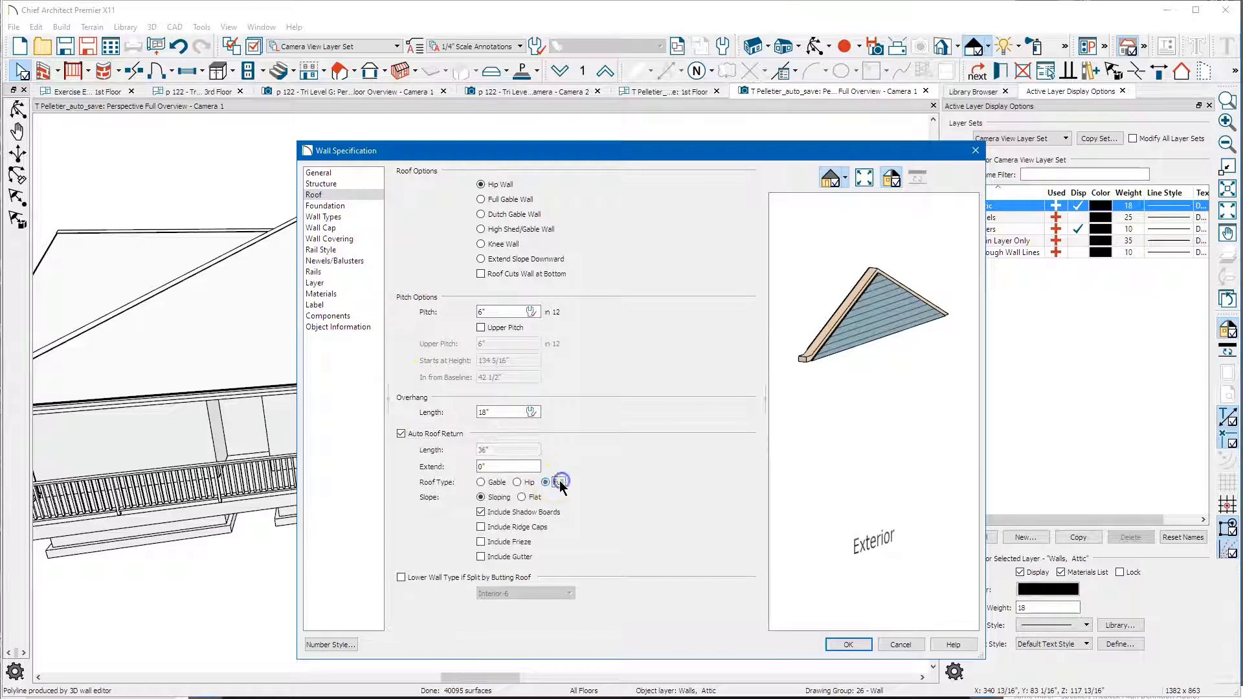
left_click(846, 645)
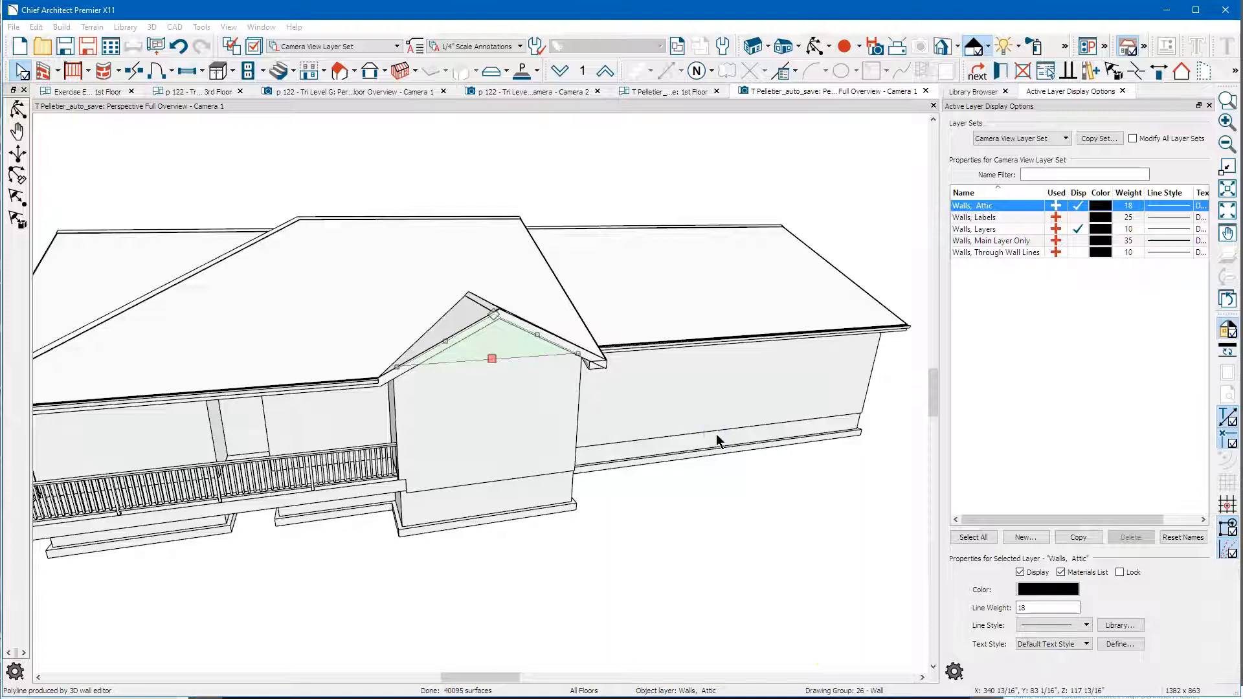
scroll(698, 388, "down", 3)
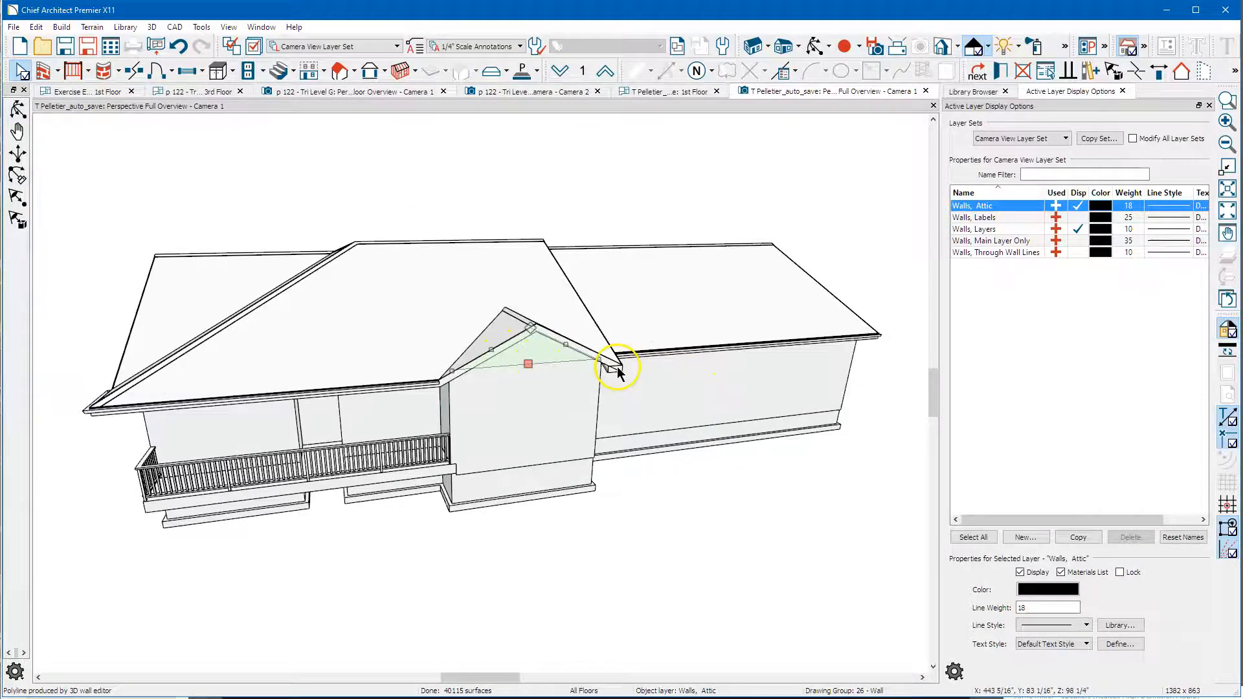
scroll(617, 371, "up", 5)
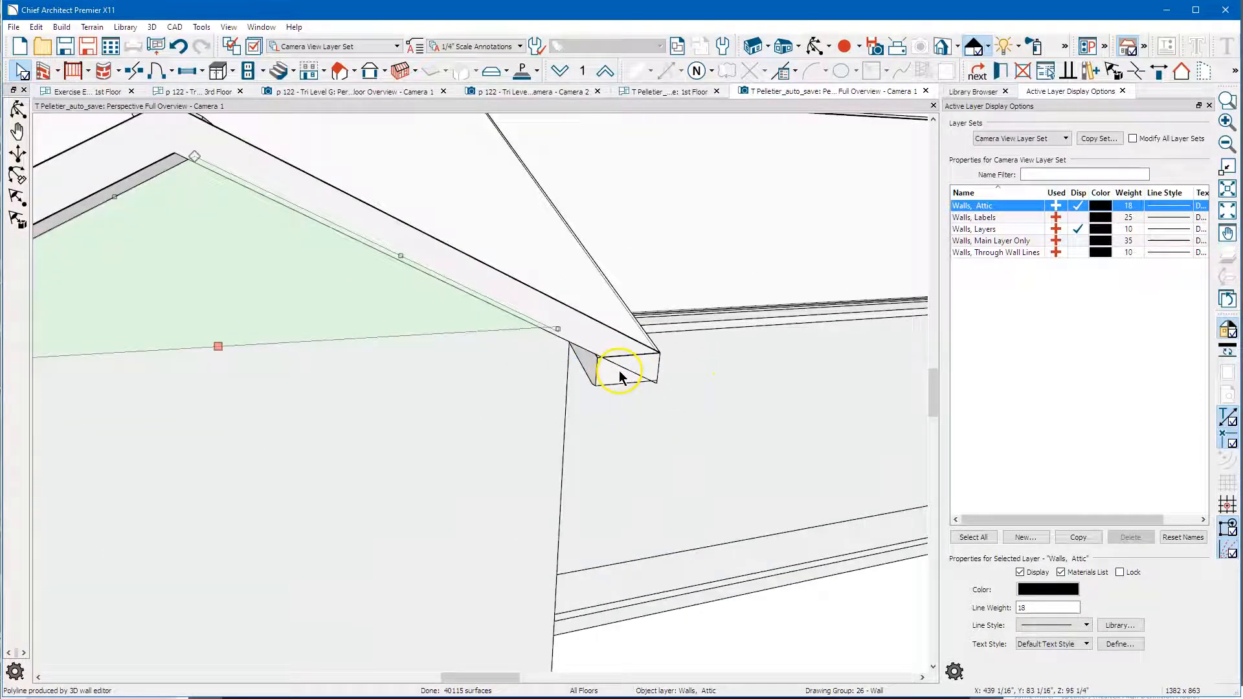
scroll(620, 377, "down", 6)
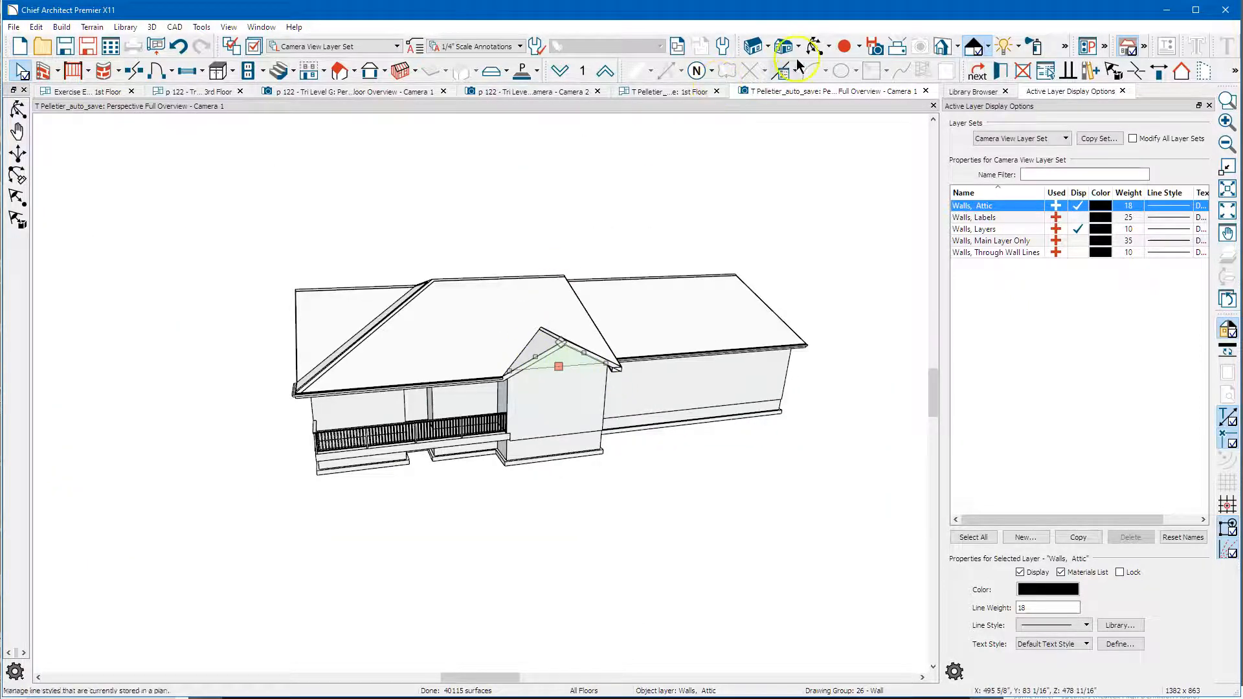
- Set the railing at the end of the front porch, beside the house's gable end, to a Full Gable Wall
left_click(814, 45)
left_click_drag(514, 319, 610, 298)
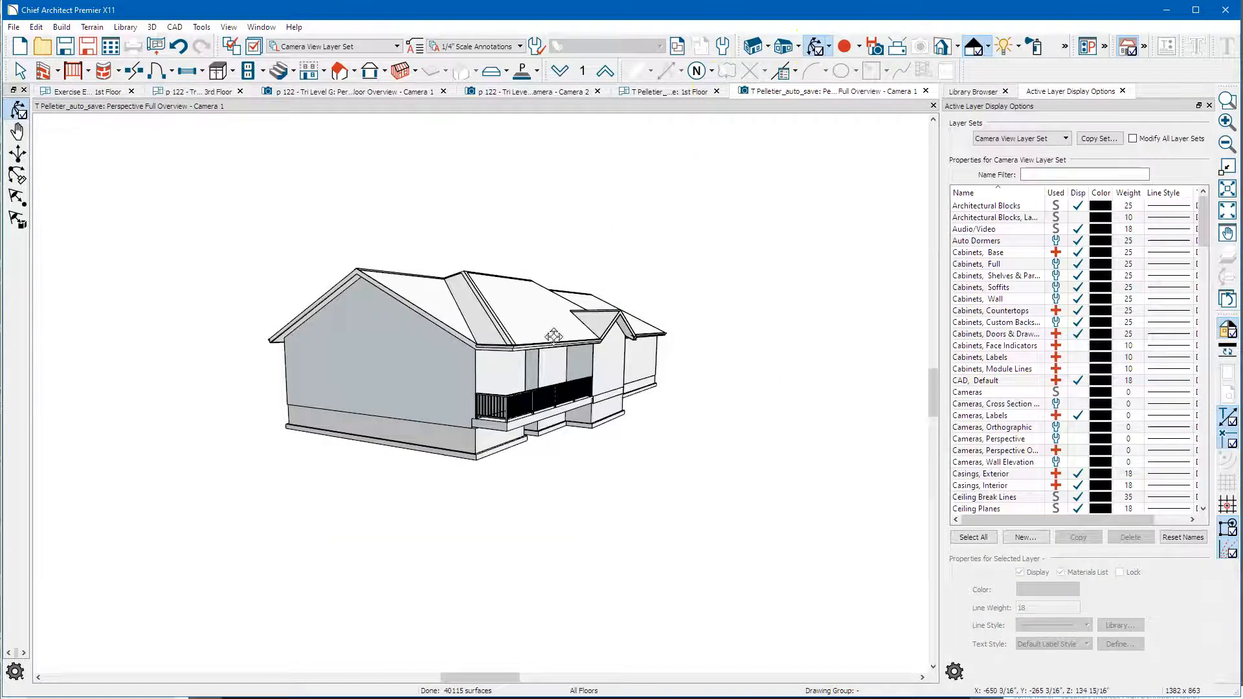
scroll(524, 402, "up", 5)
key("space")
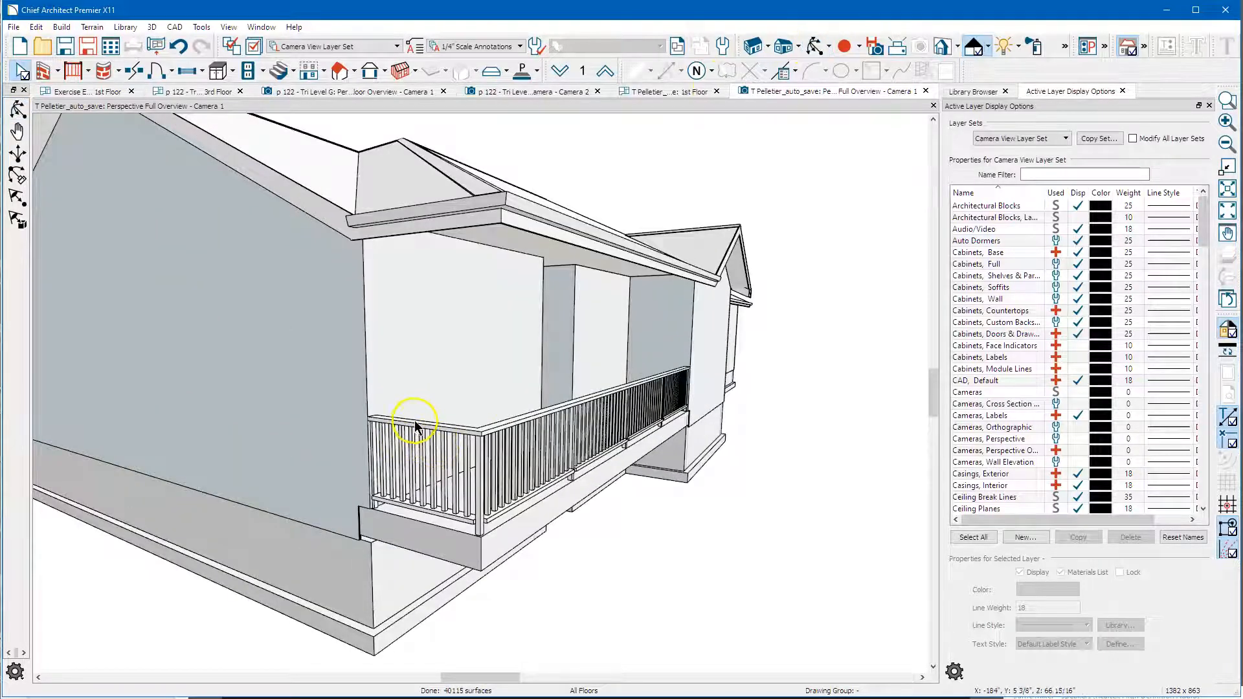
left_click(420, 430)
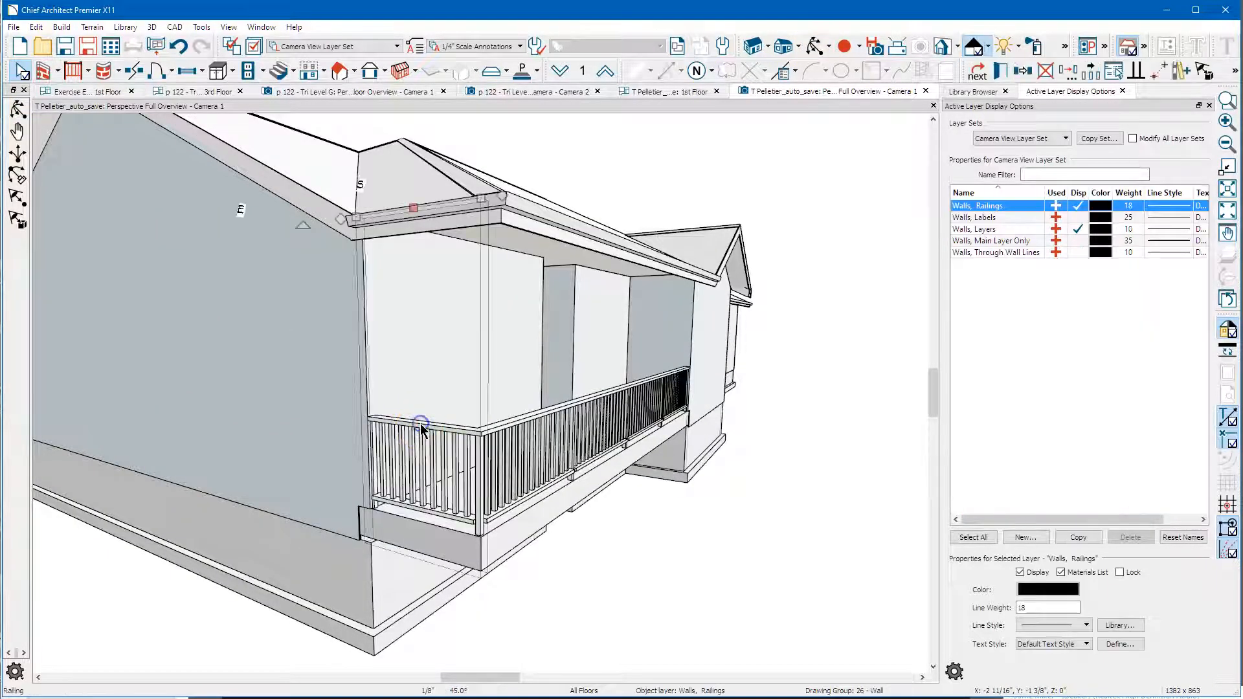
double_click(420, 430)
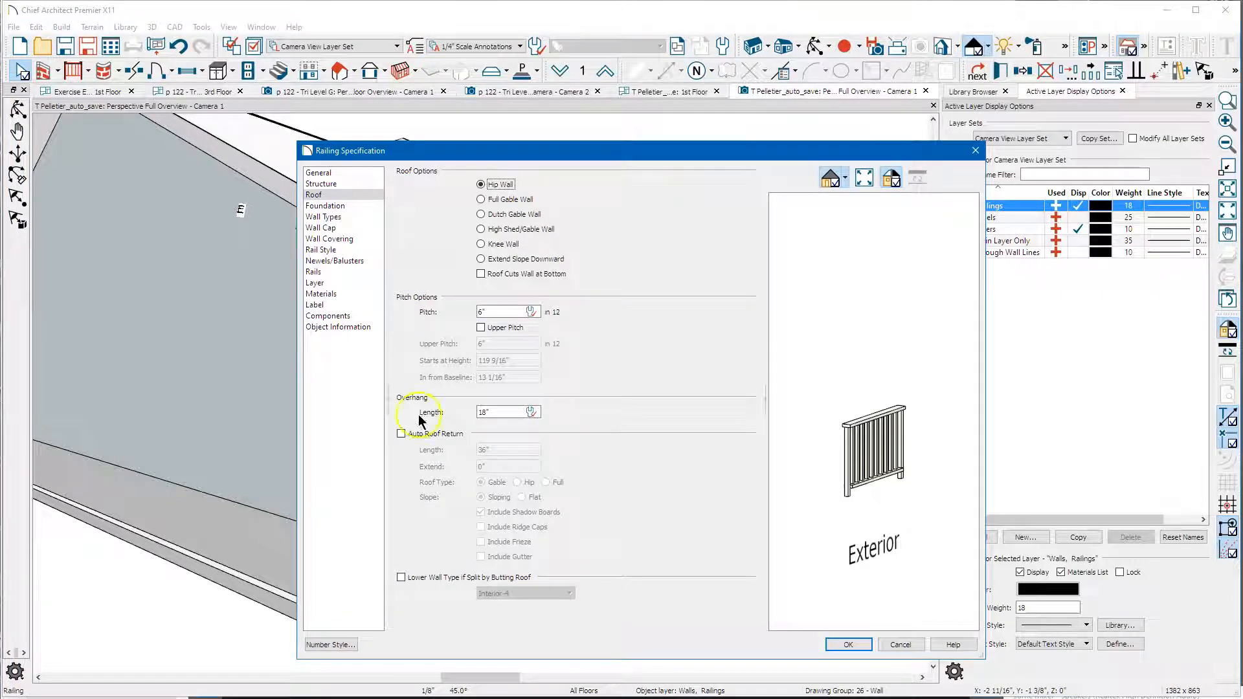
left_click(509, 201)
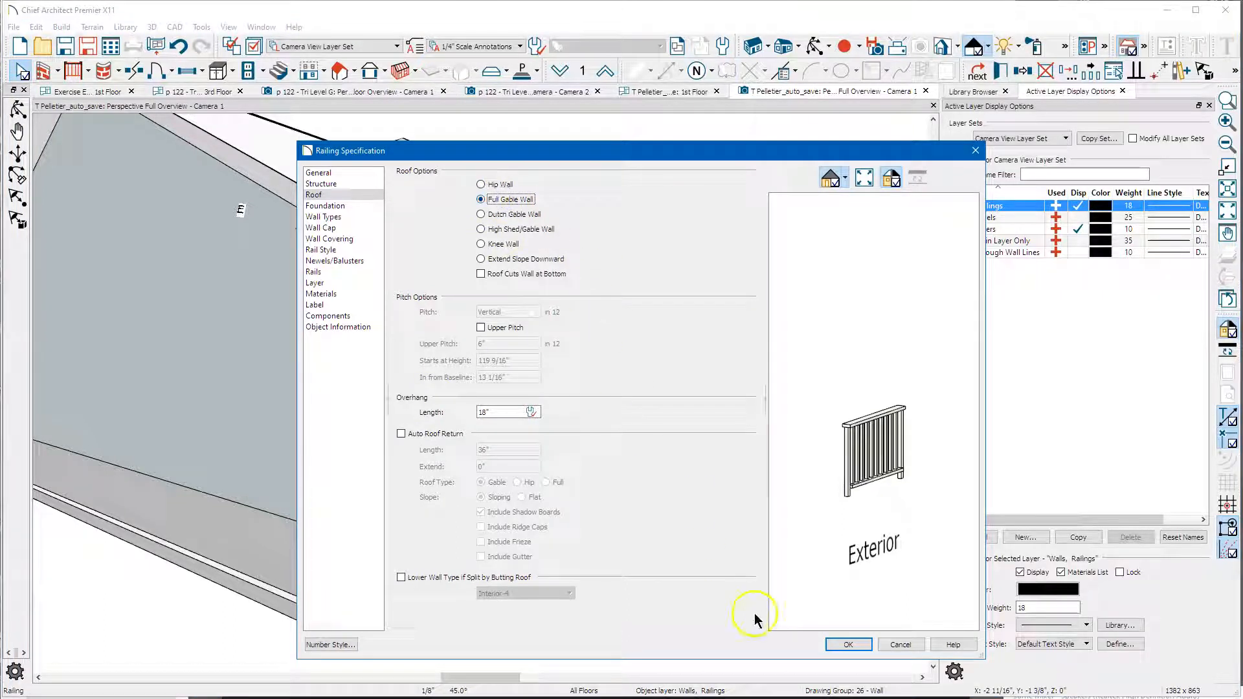
left_click(849, 644)
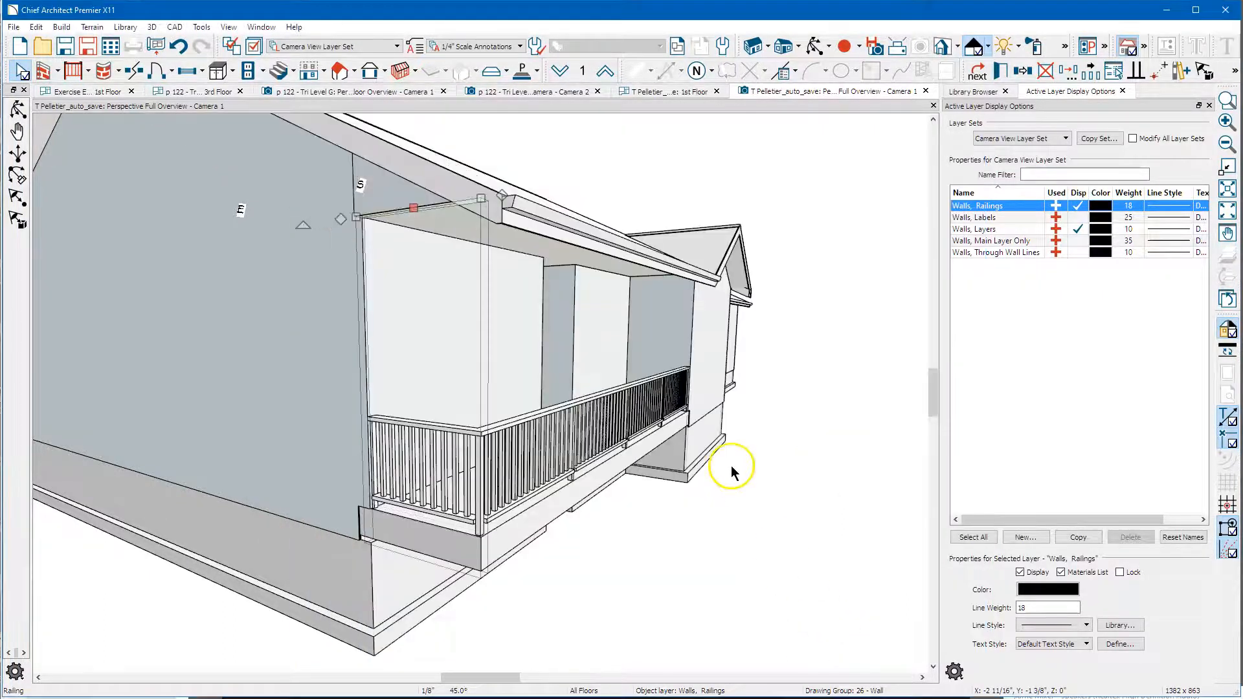
- Turn off Auto Rebuild Roofs in the roof building settings
scroll(731, 465, "down", 5)
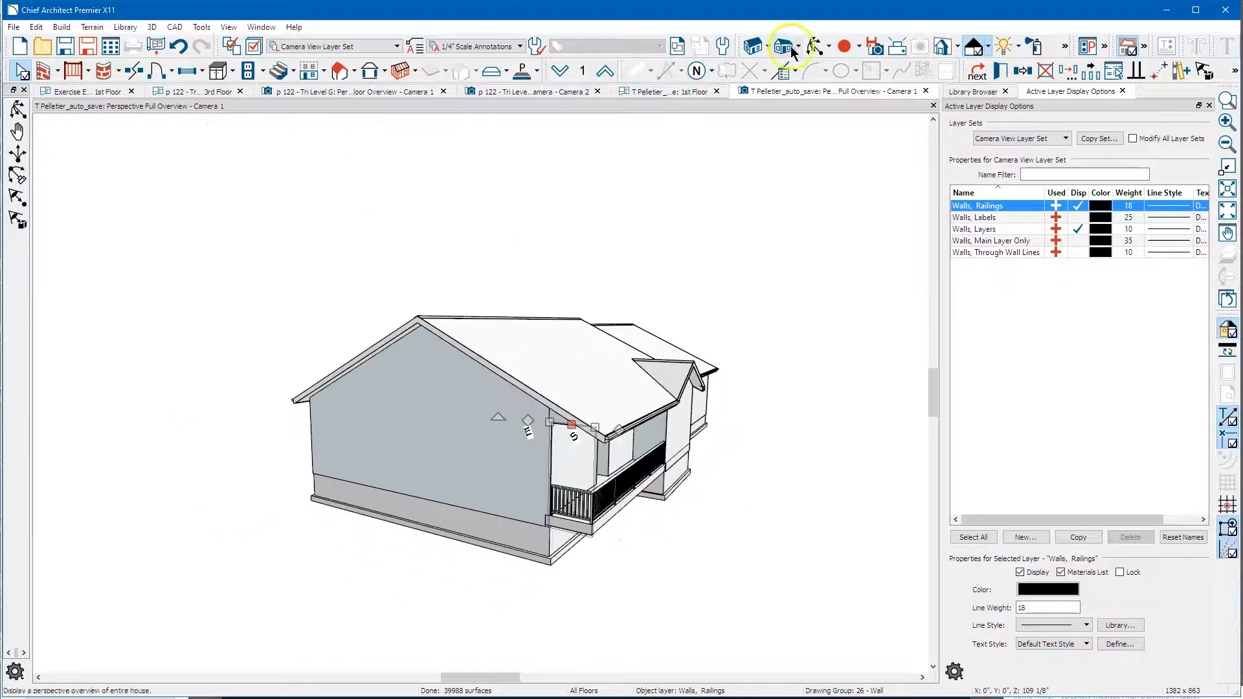
left_click(814, 48)
left_click_drag(726, 313, 568, 438)
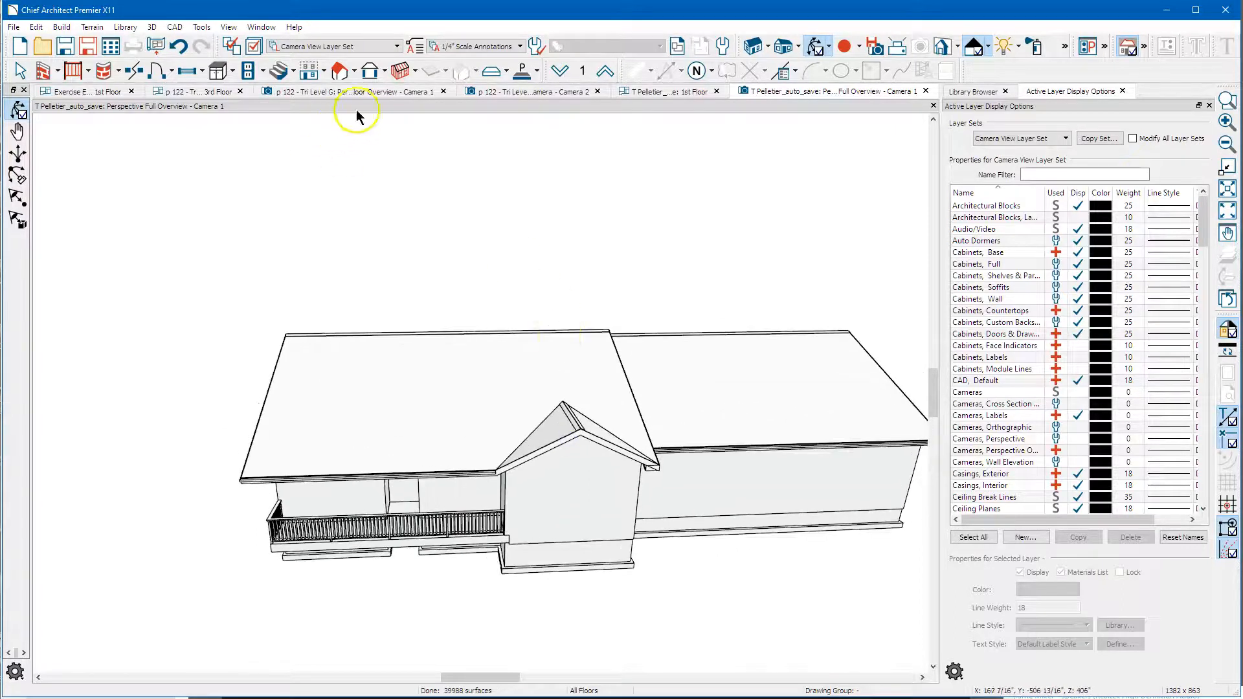
left_click(354, 78)
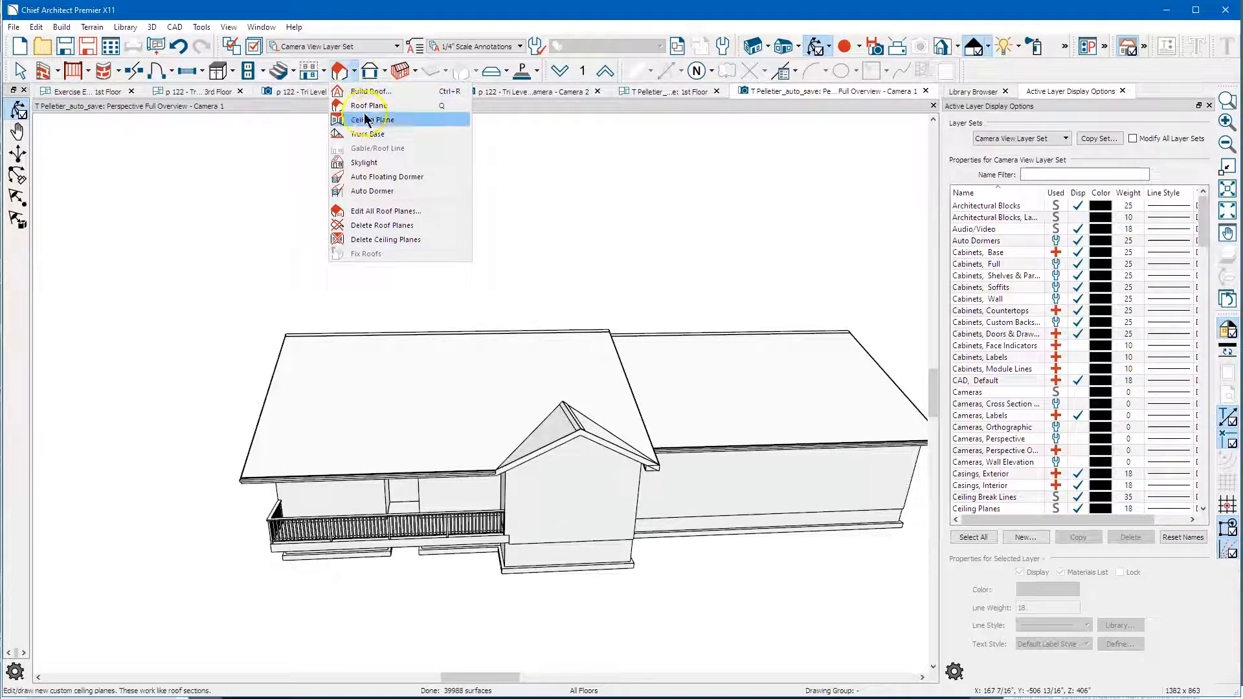
left_click(394, 90)
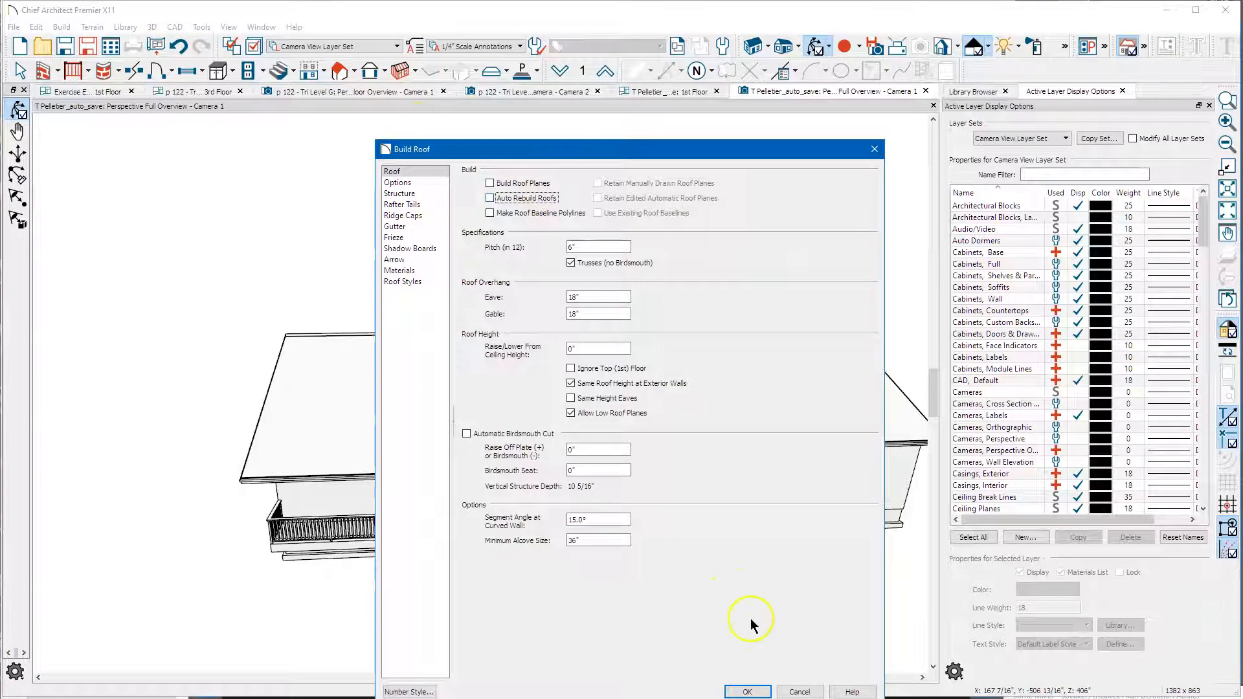
left_click(748, 689)
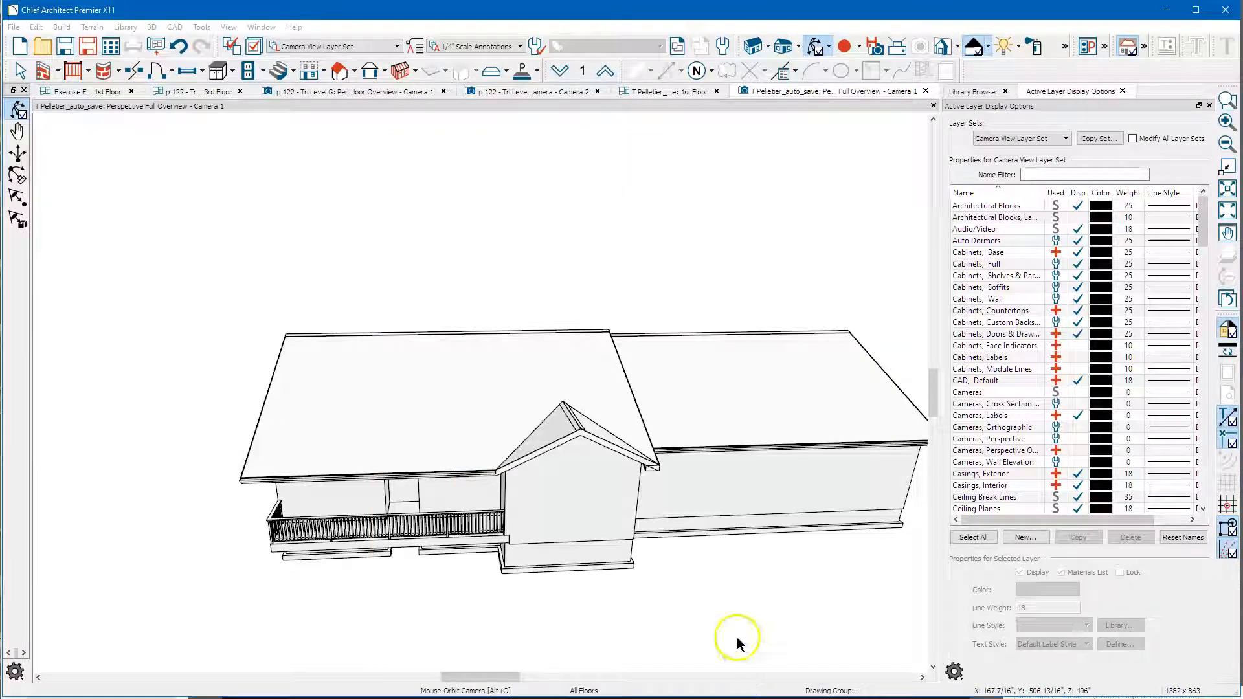
- Delete the gable/roof line running along the bathroom's front wall and across the front bump-out on the 1st floor plan
left_click_drag(580, 376, 594, 189)
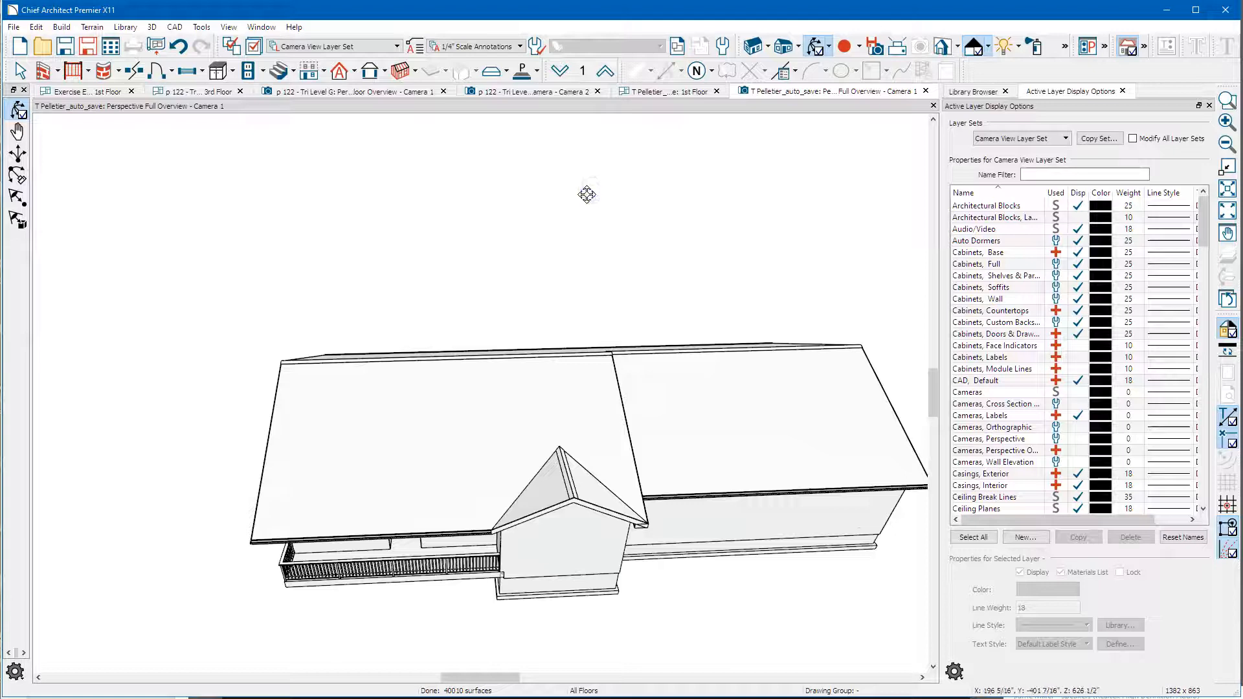
left_click(665, 92)
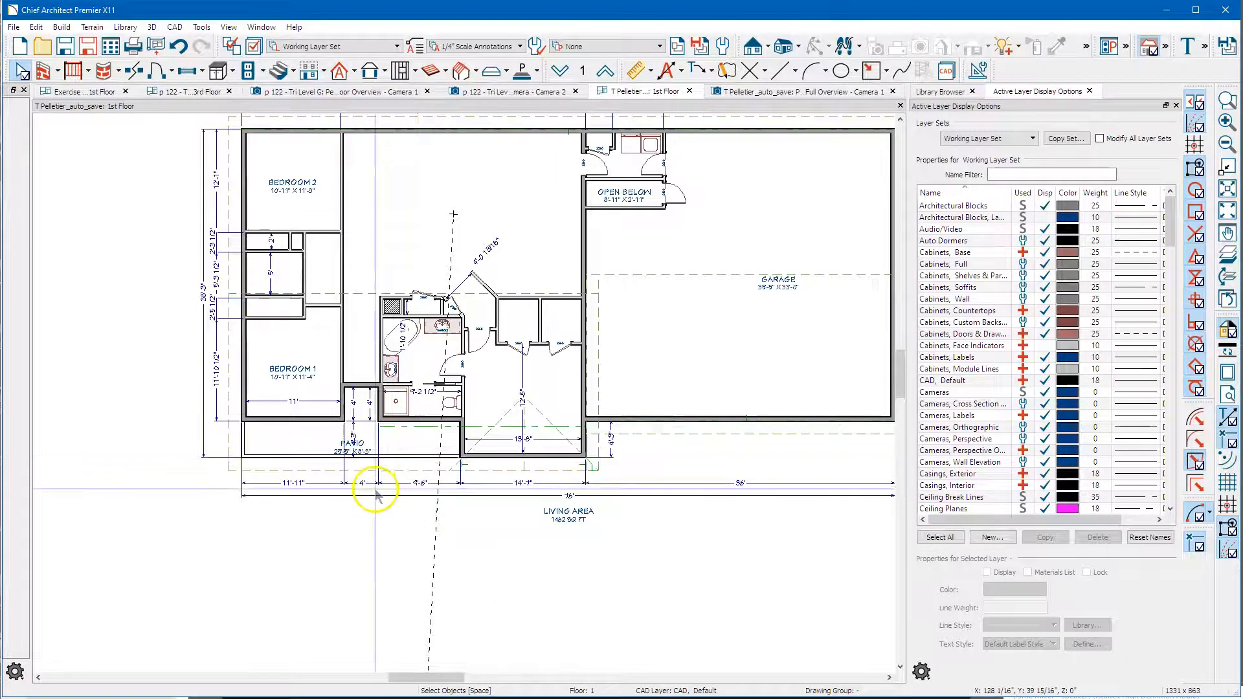
scroll(376, 482, "up", 3)
scroll(411, 430, "up", 2)
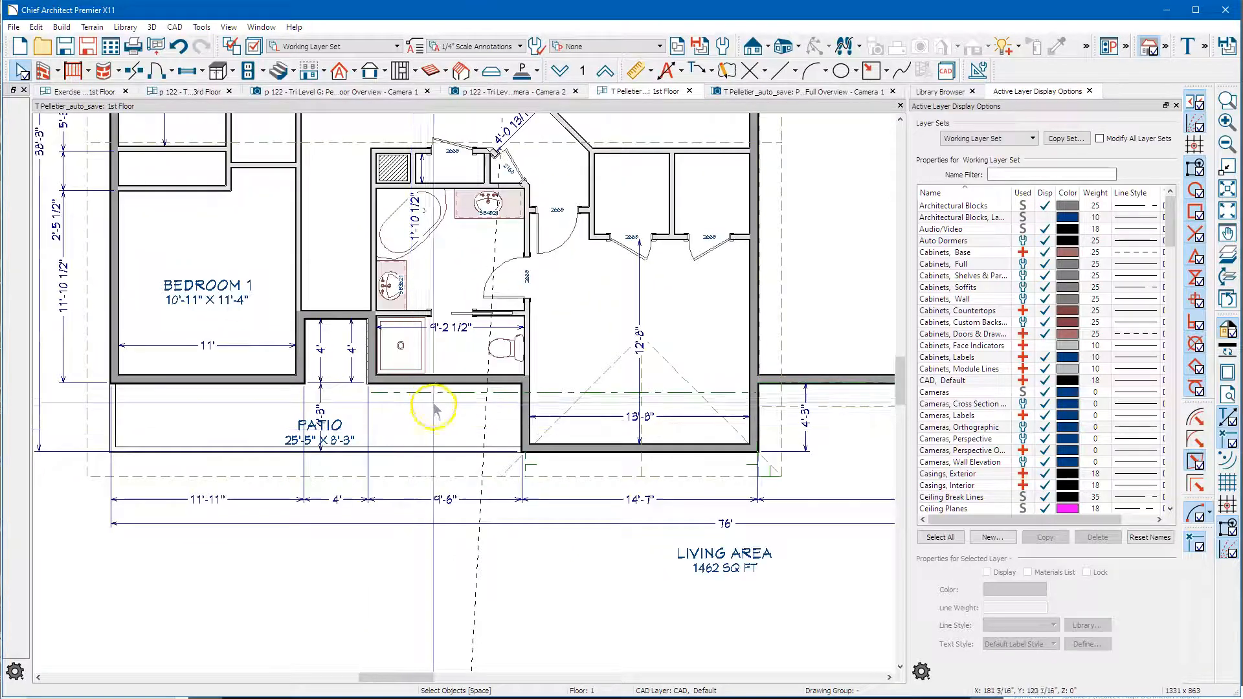
left_click(454, 393)
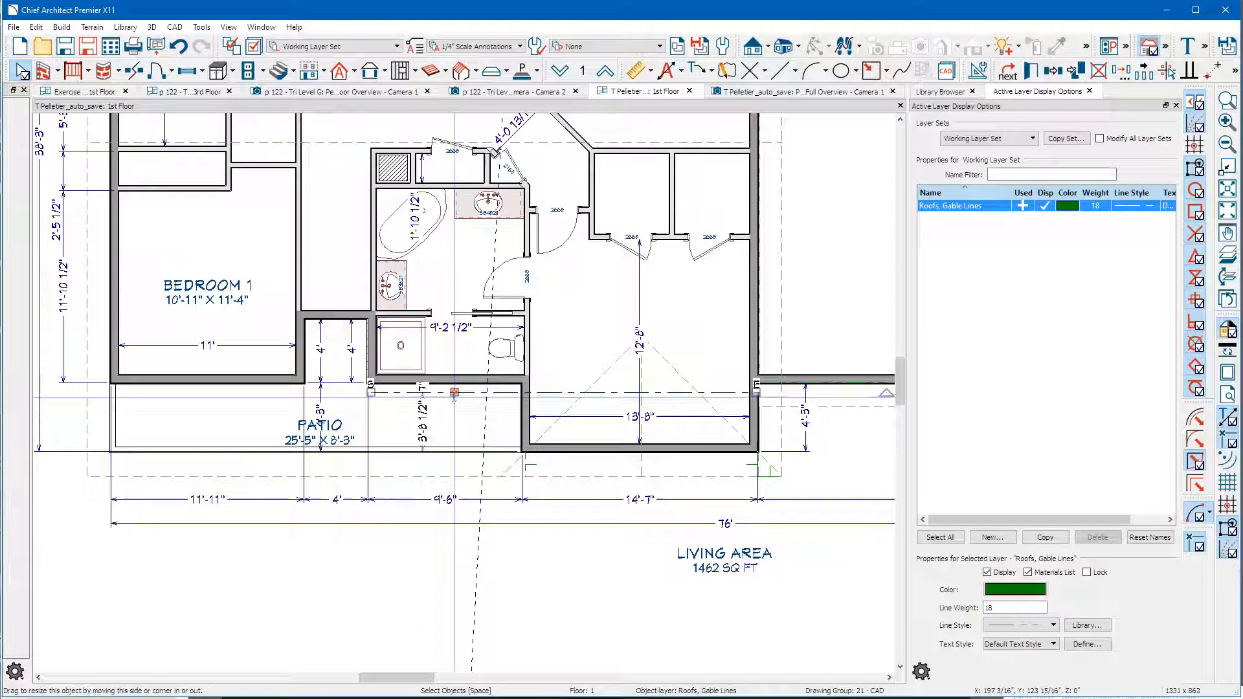
left_click(457, 405)
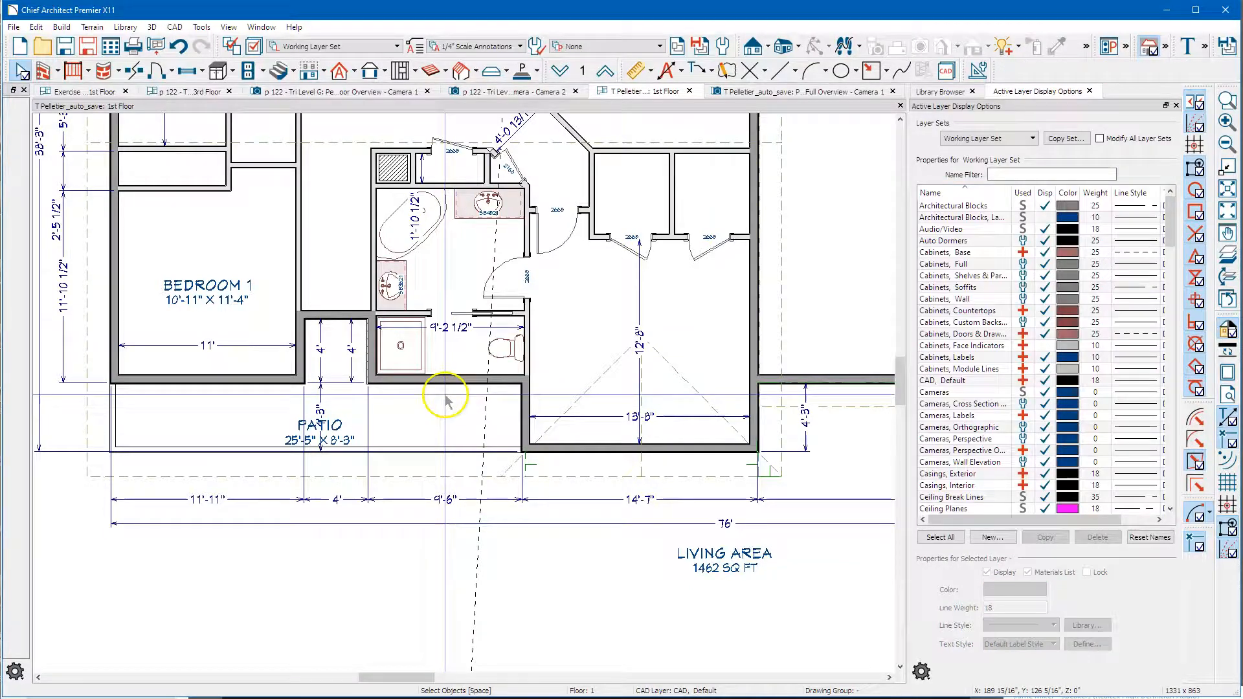
- Draw a roof plane over the patio in front of the bathroom, its baseline along the bathroom's patio-side wall, about 11'-3" wide toward the bump-out
key("q")
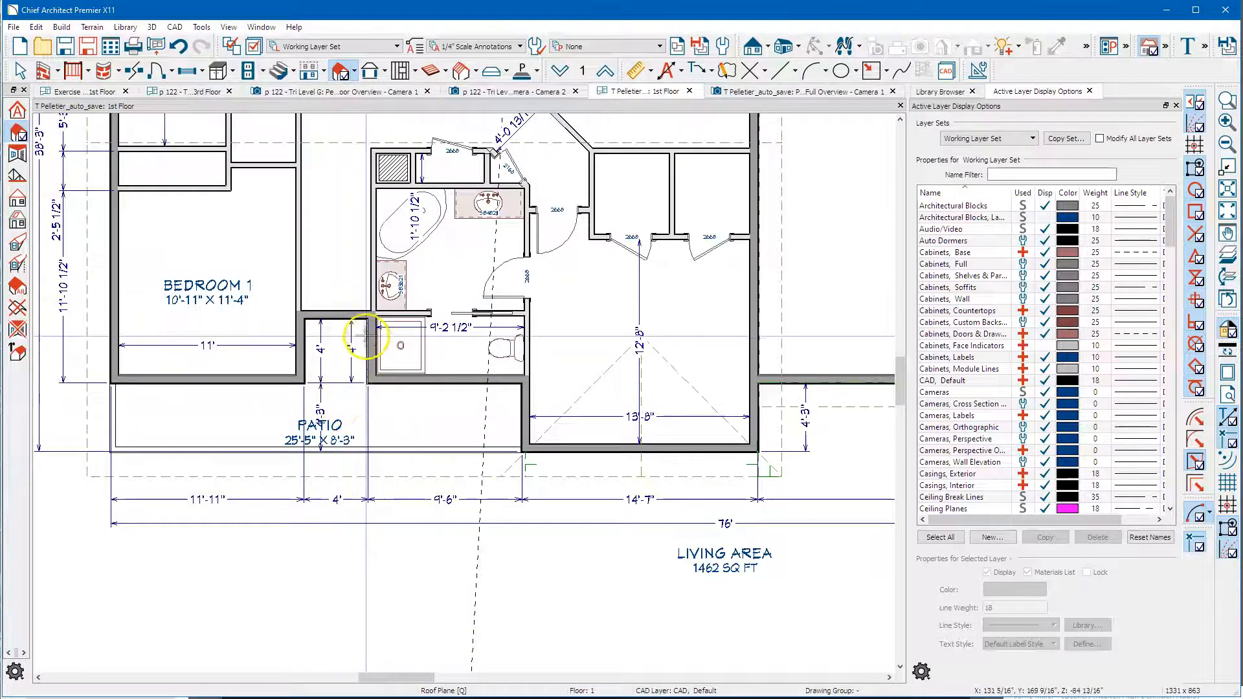
left_click_drag(367, 334, 367, 537)
left_click(484, 539)
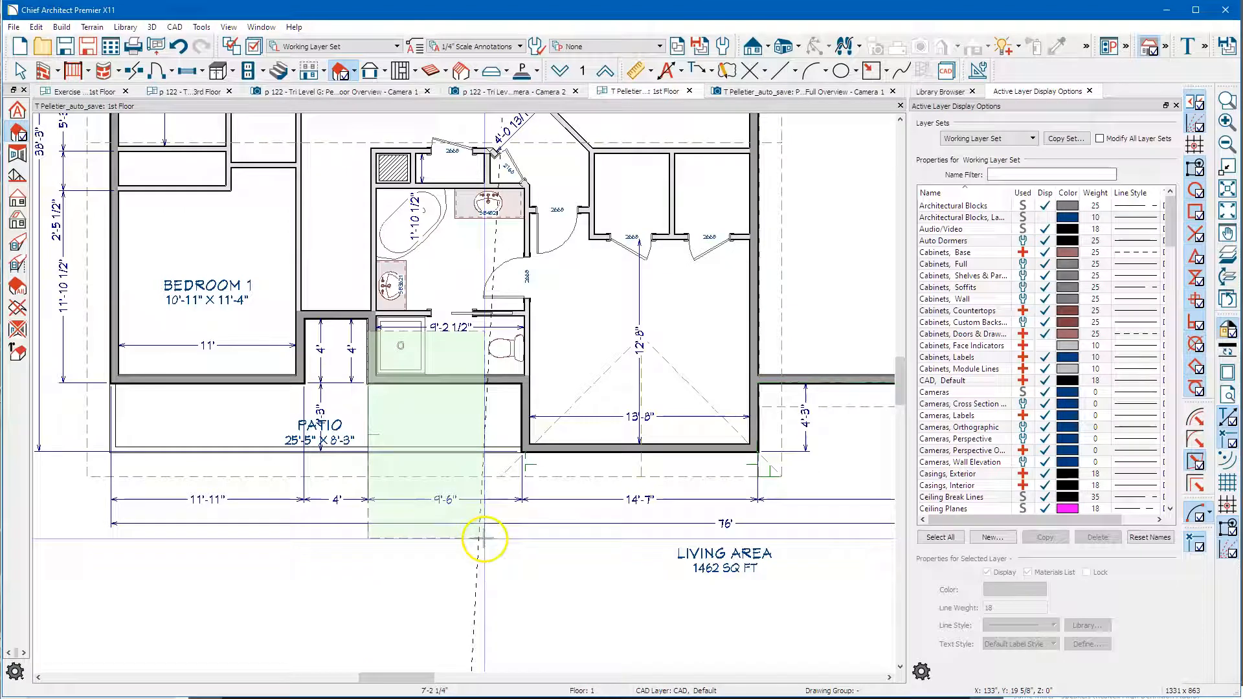
left_click(550, 545)
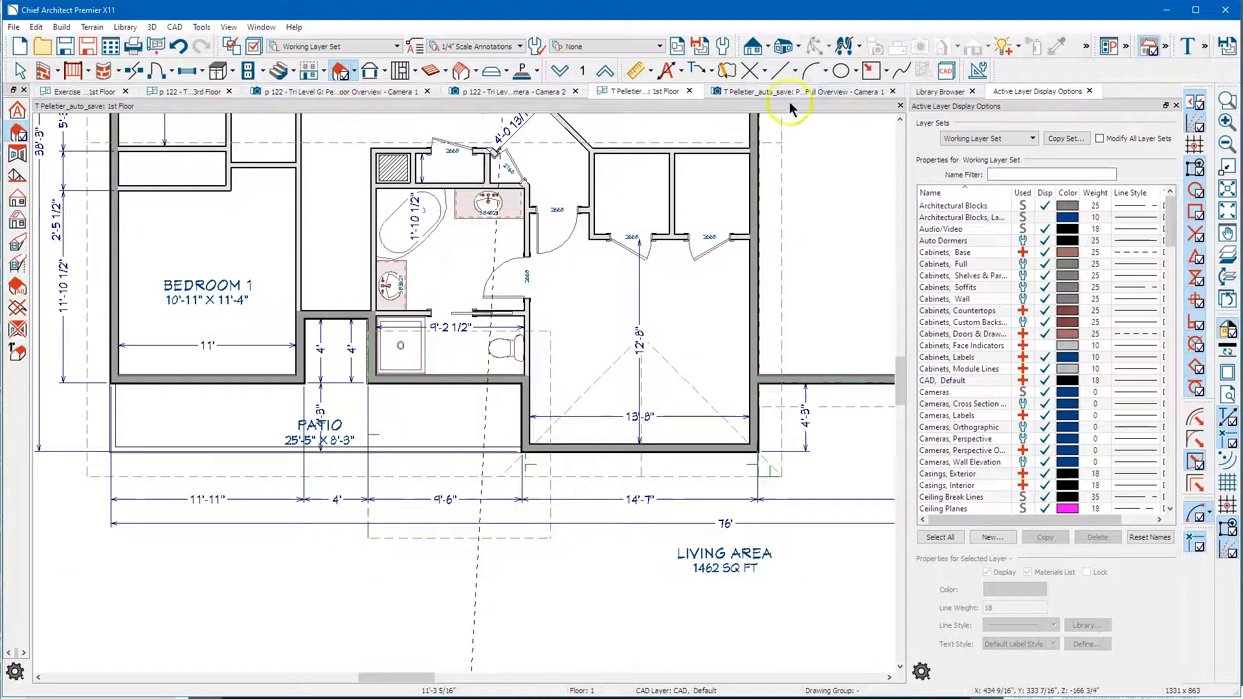
- Copy the fascia top height from the large front roof plane in the 3D overview, leaving that plane unchanged
left_click(763, 94)
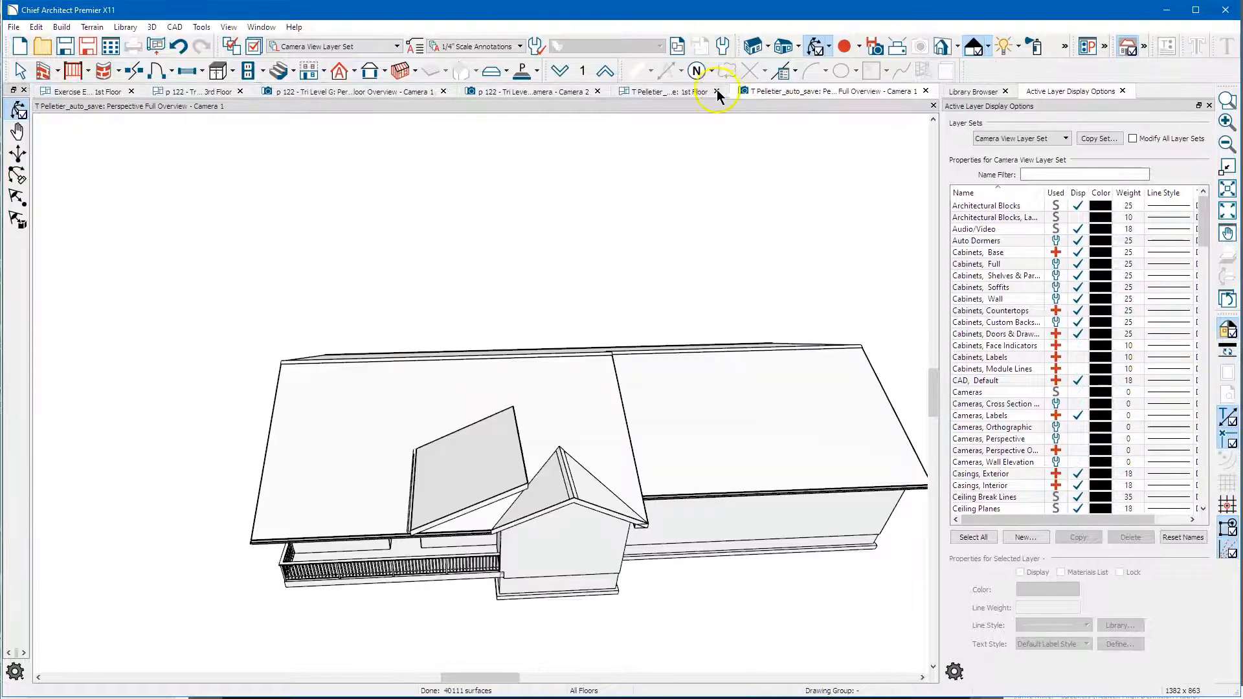
left_click_drag(491, 474, 494, 330)
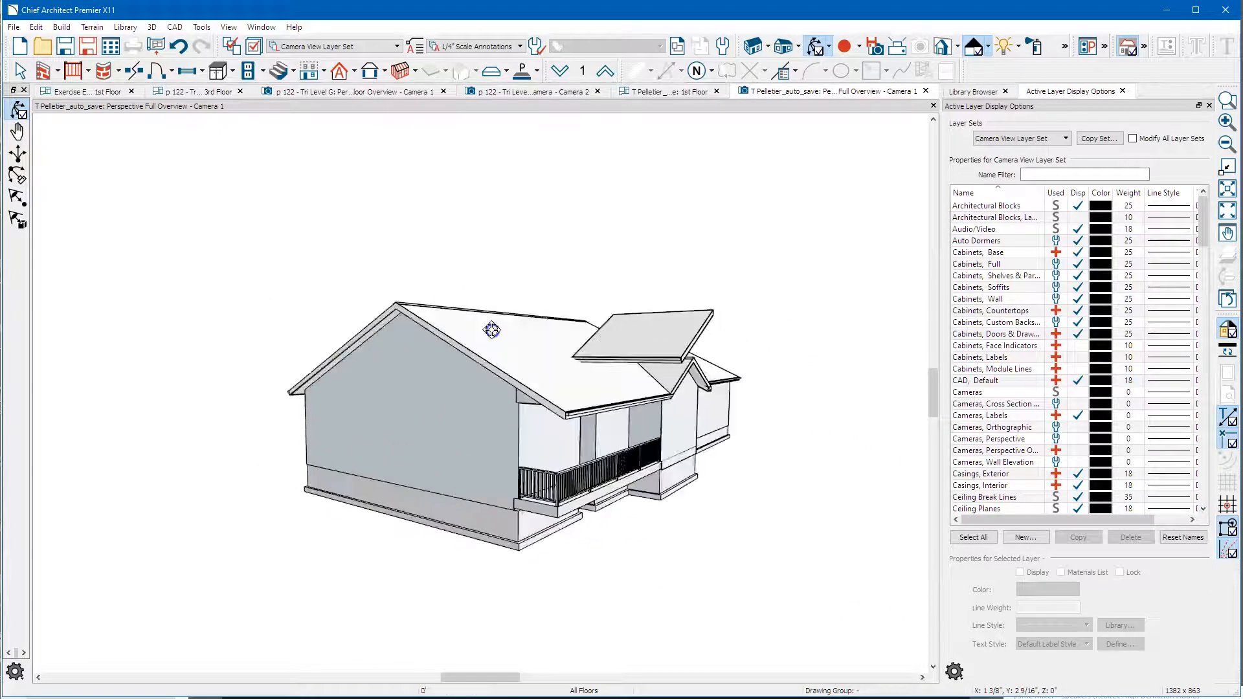
left_click_drag(628, 341, 596, 357)
key("space")
left_click(412, 416)
double_click(412, 417)
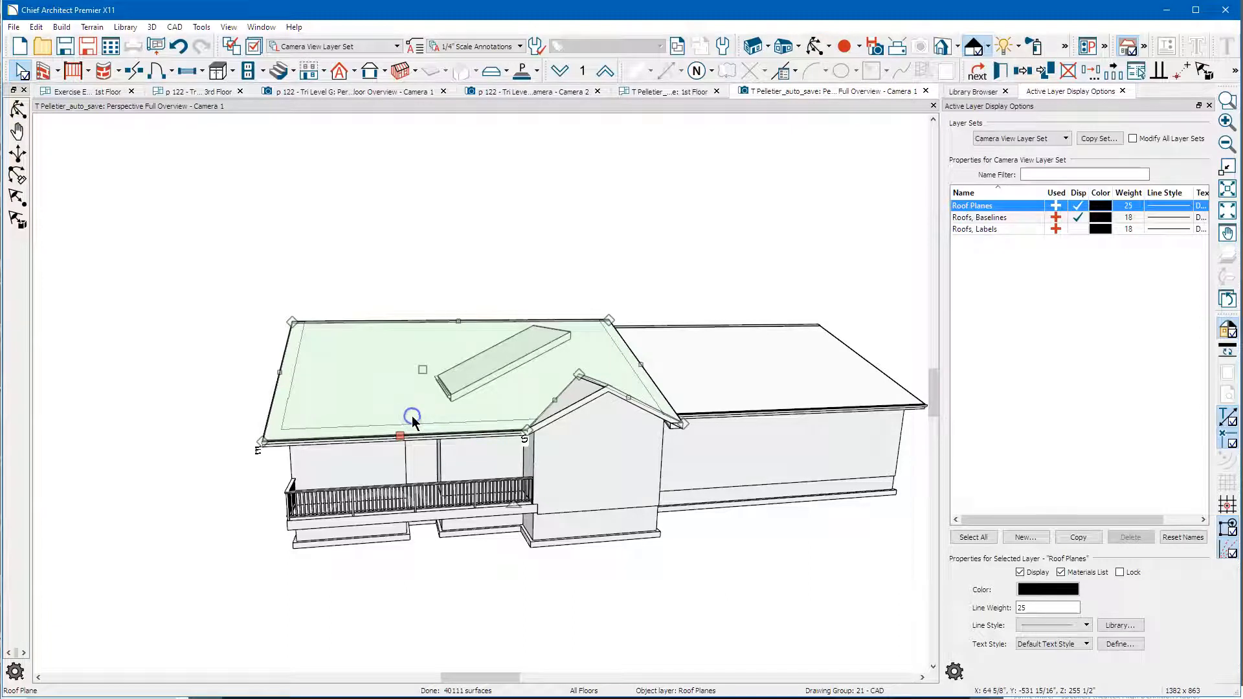
left_click(859, 157)
key("ctrl+c")
right_click(843, 154)
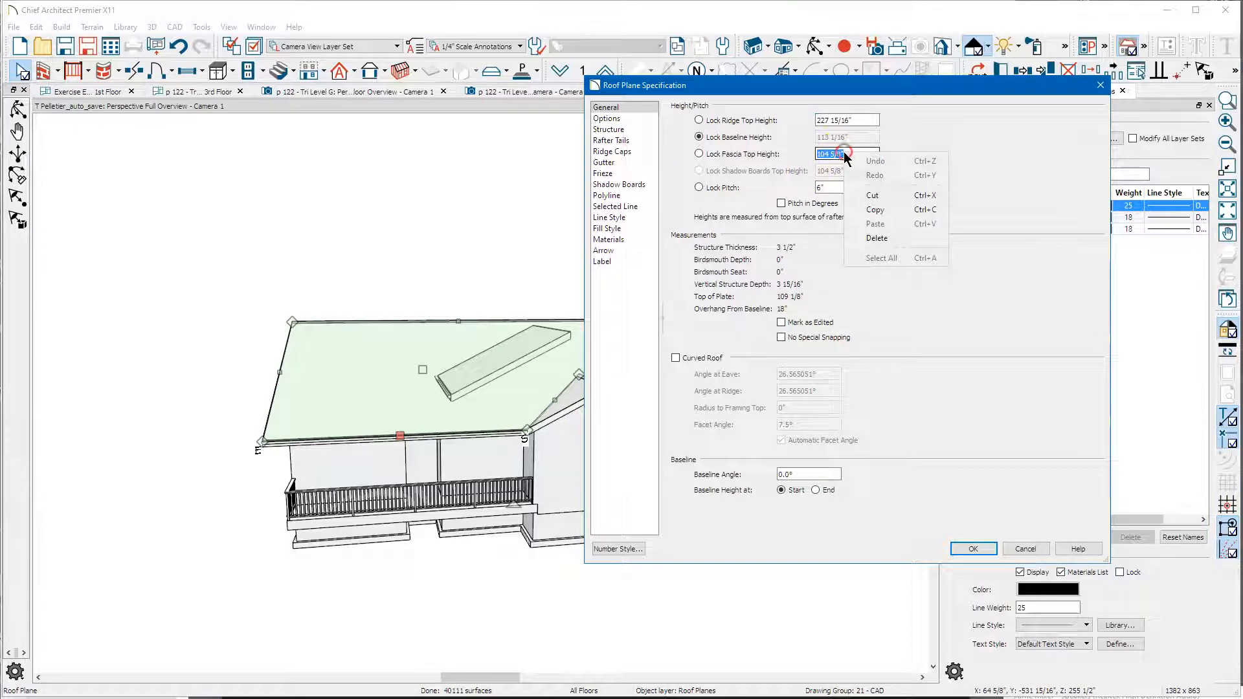
left_click(884, 194)
left_click(1022, 549)
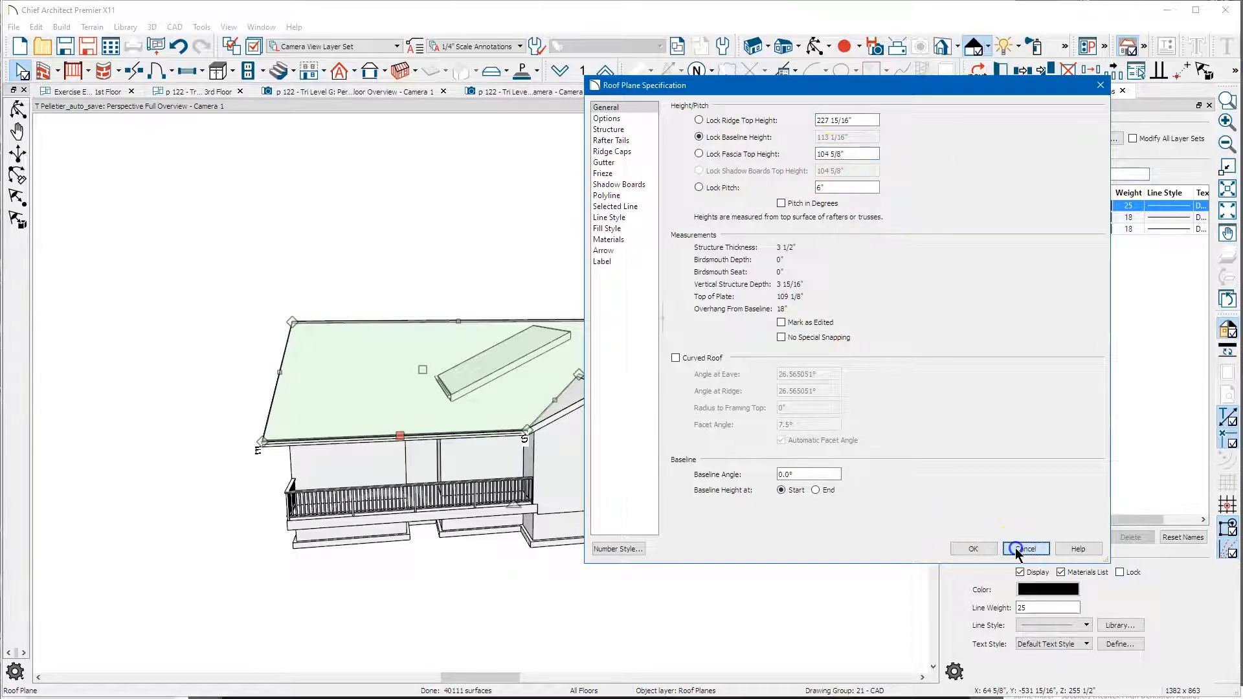
- Lock the pitch of the manually drawn roof plane and paste 104 5/8" as its fascia top height
left_click(532, 365)
double_click(518, 363)
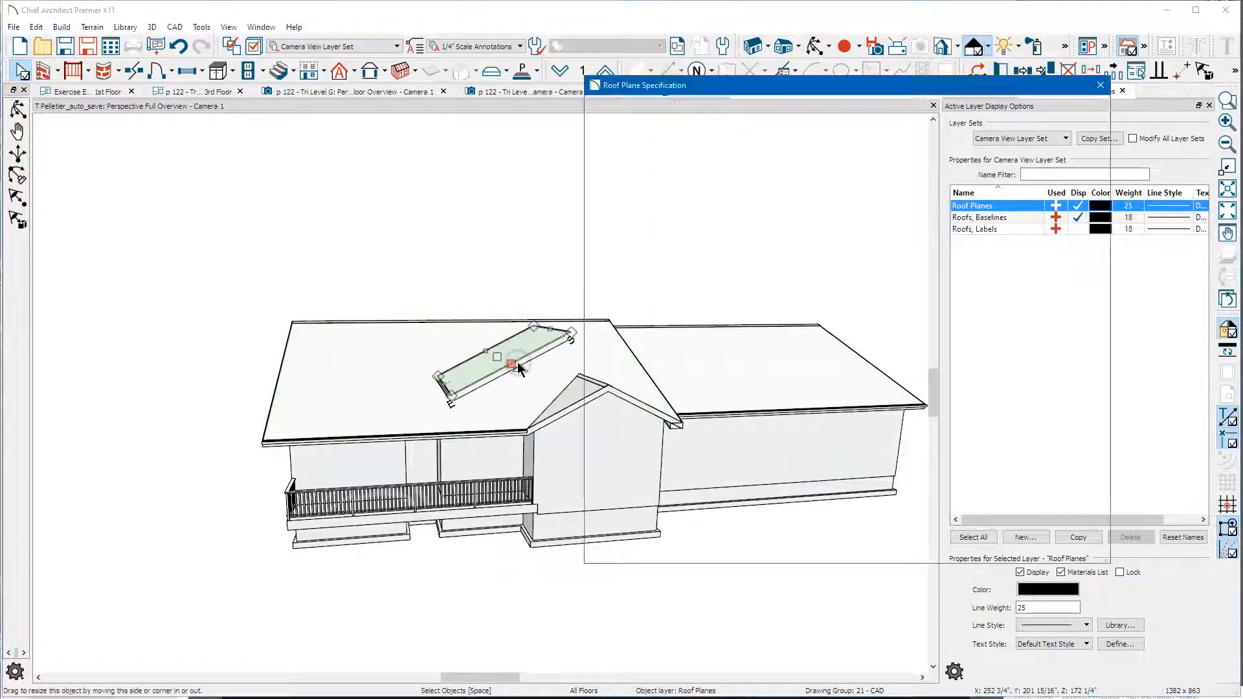
left_click(722, 189)
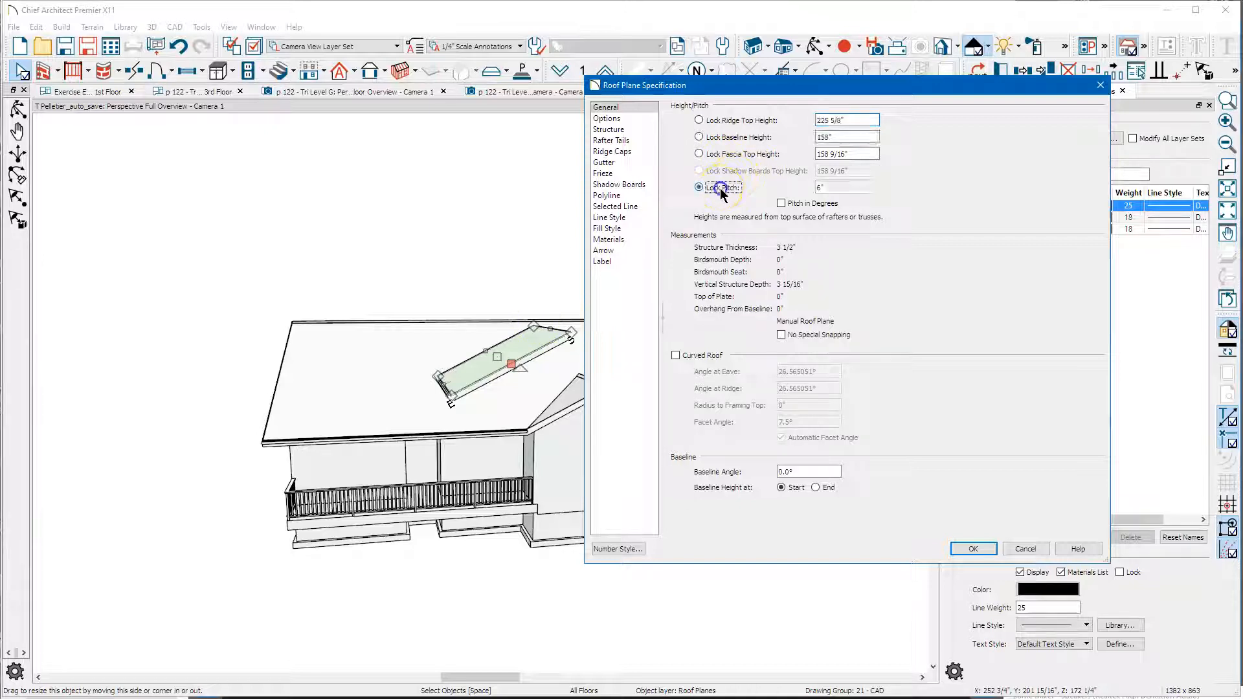
right_click(833, 155)
left_click(881, 227)
left_click(969, 548)
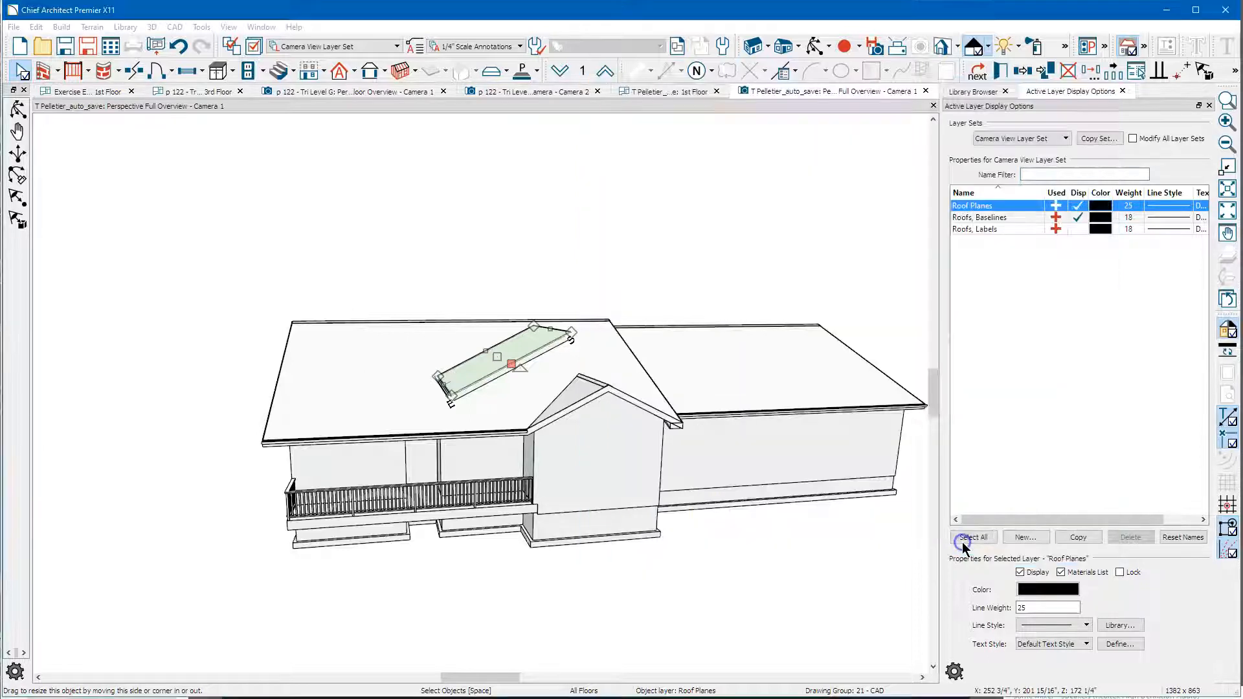
key("Escape")
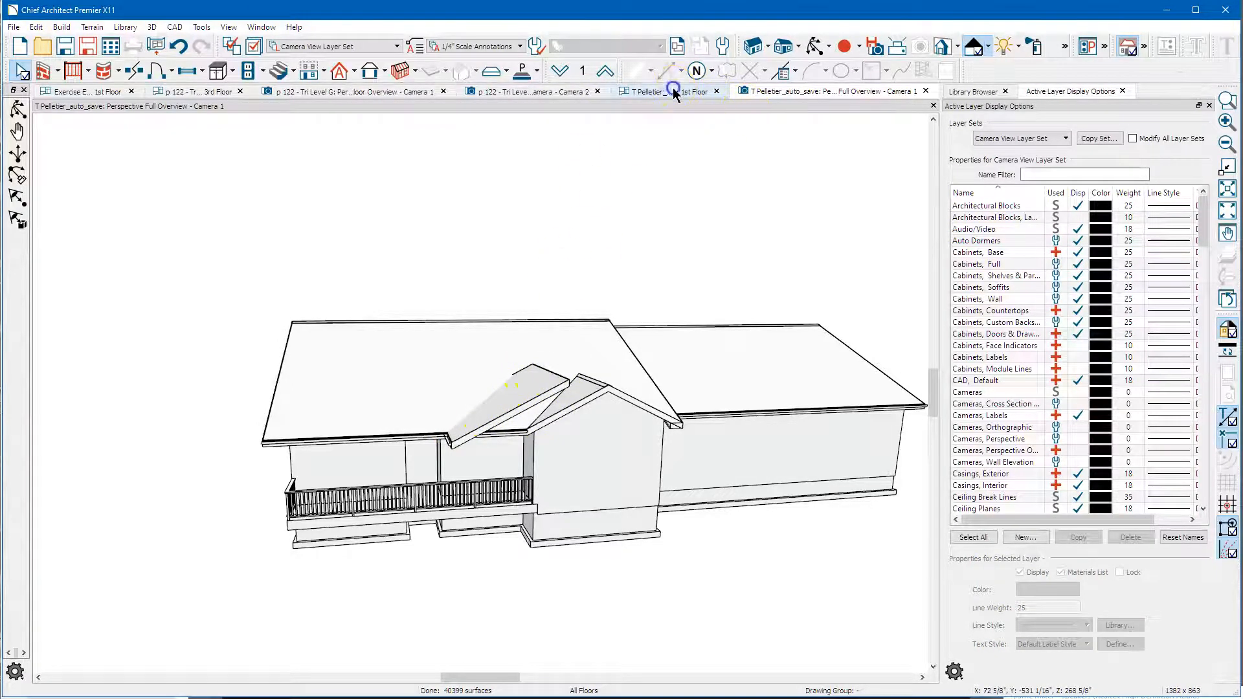
- Pull the front edge of the manually drawn roof plane back until it lies inside the patio in the floor plan
key("space")
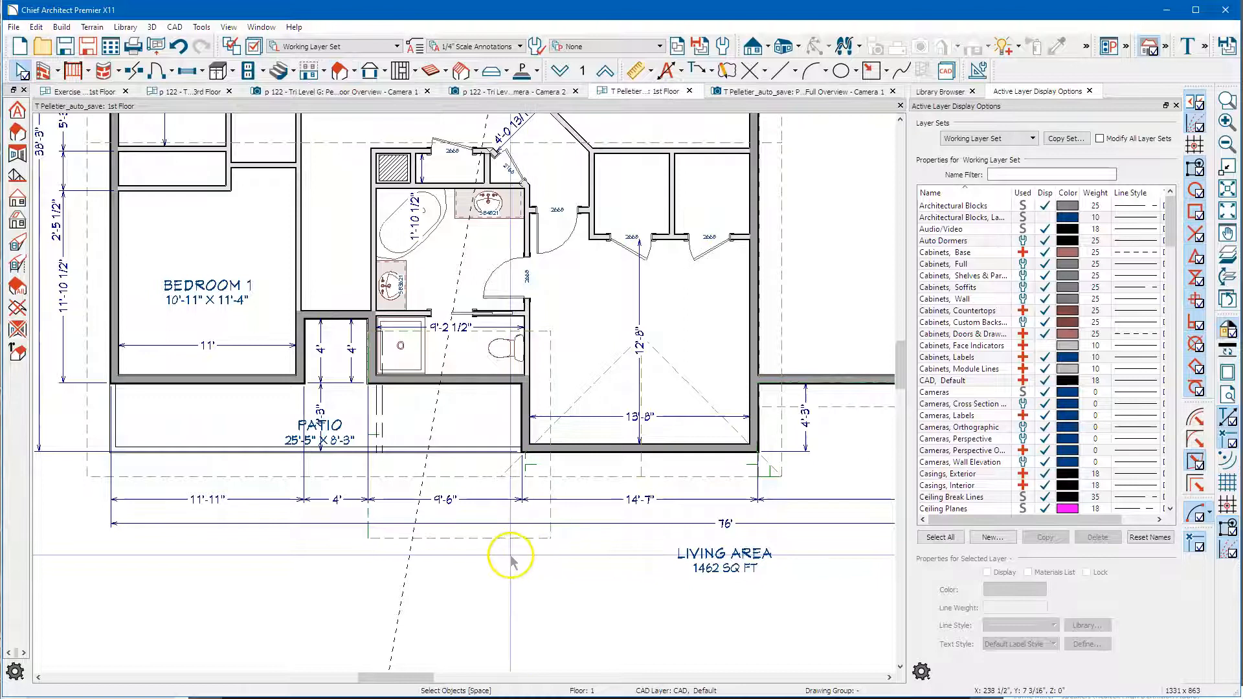
left_click(511, 538)
left_click_drag(511, 538, 486, 422)
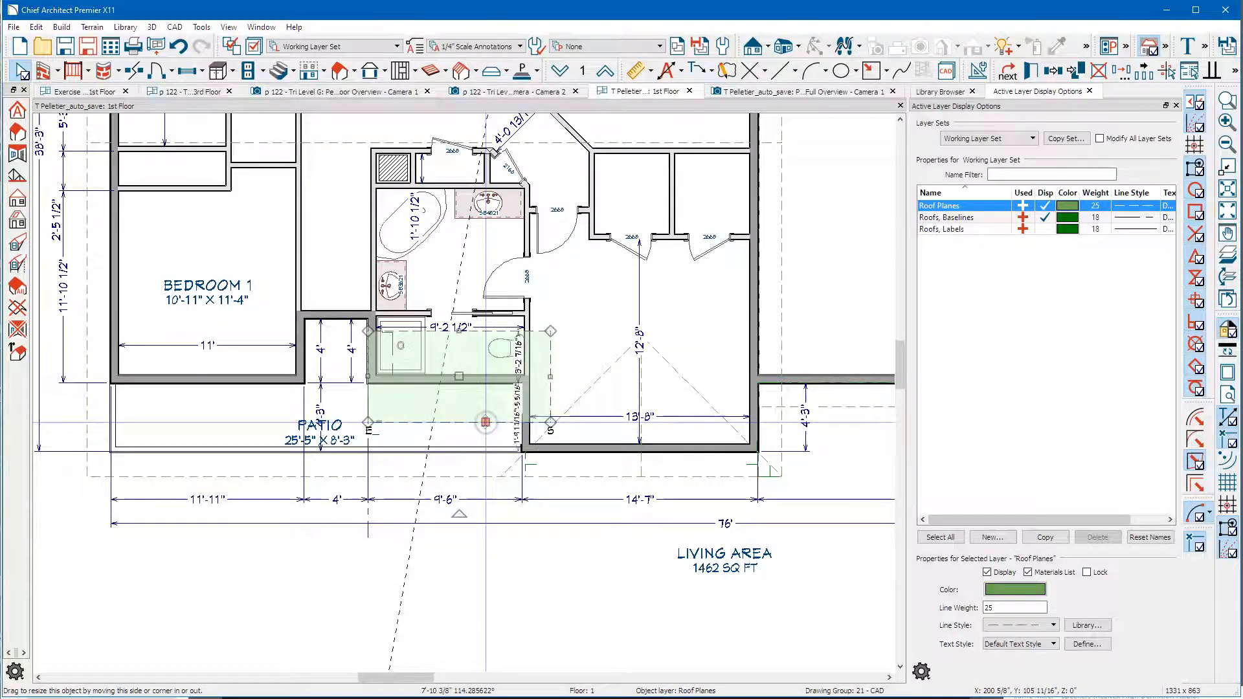
- Break the ridge edge of the bump-out's right roof plane near the manual plane's front edge and extend its rear portion 4'-1 1/4" toward the patio
left_click(698, 481)
left_click(698, 477)
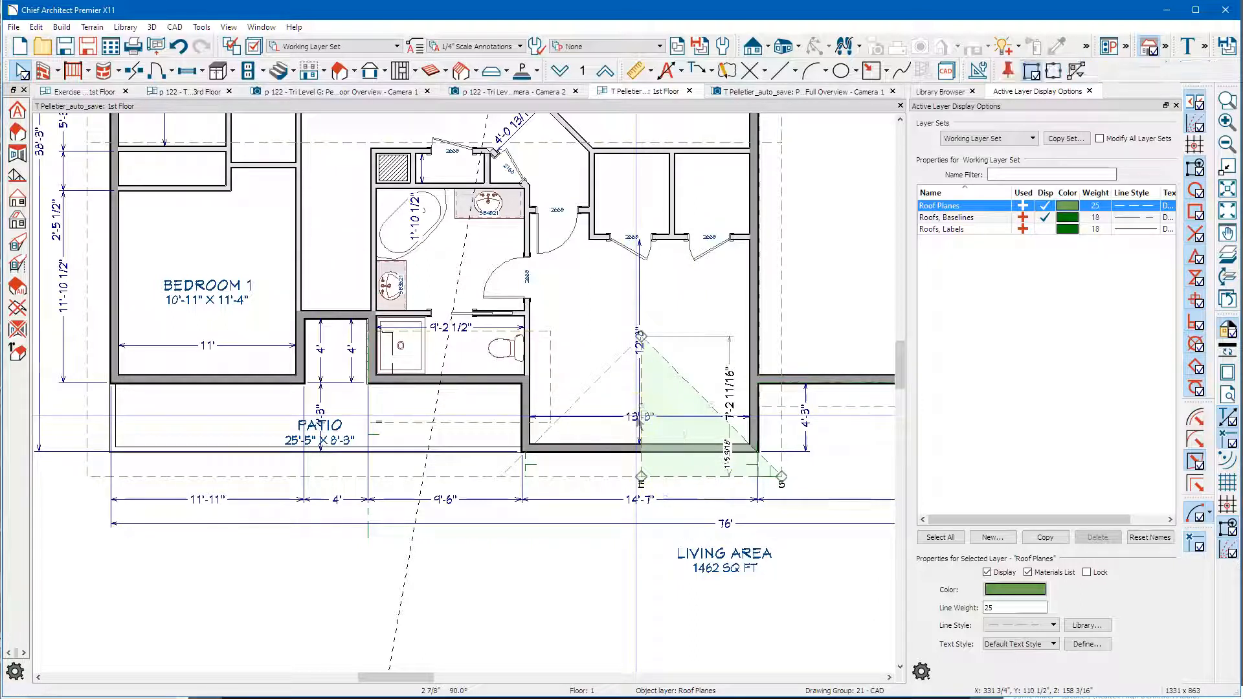
left_click(639, 424)
left_click(639, 424)
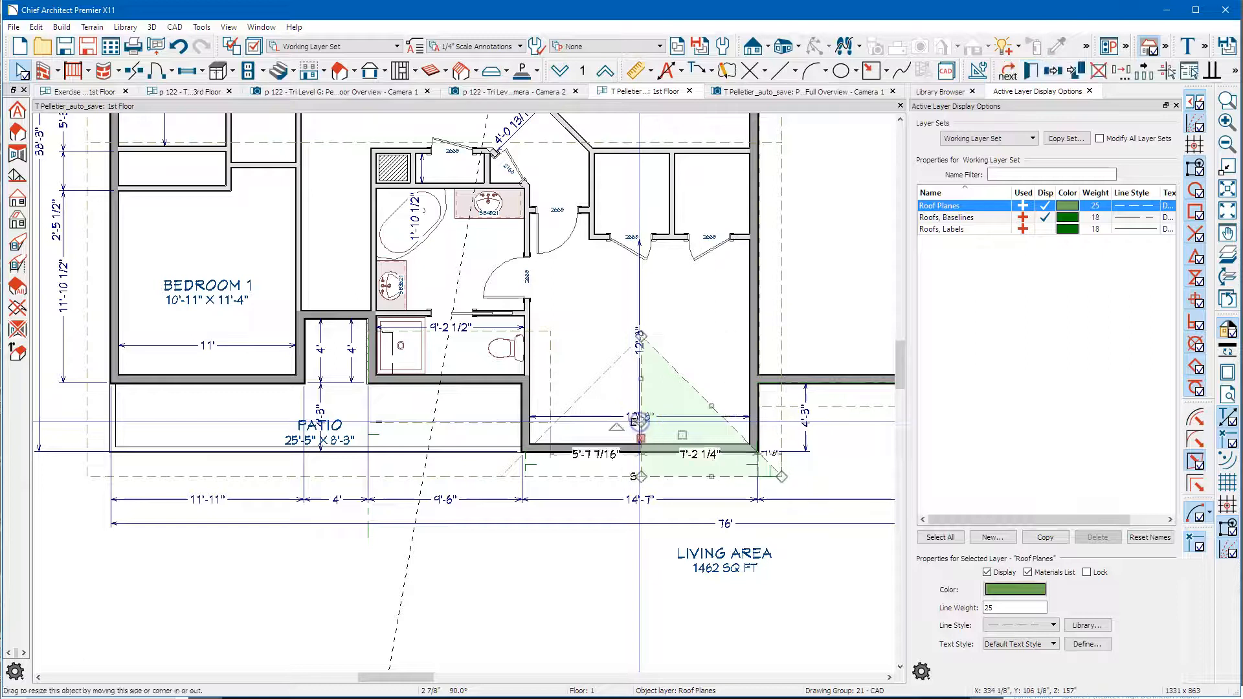
left_click_drag(640, 422, 569, 388)
- Align the front edge of the bump-out roof plane's extension with the front edge of the manually drawn roof plane
scroll(582, 421, "up", 3)
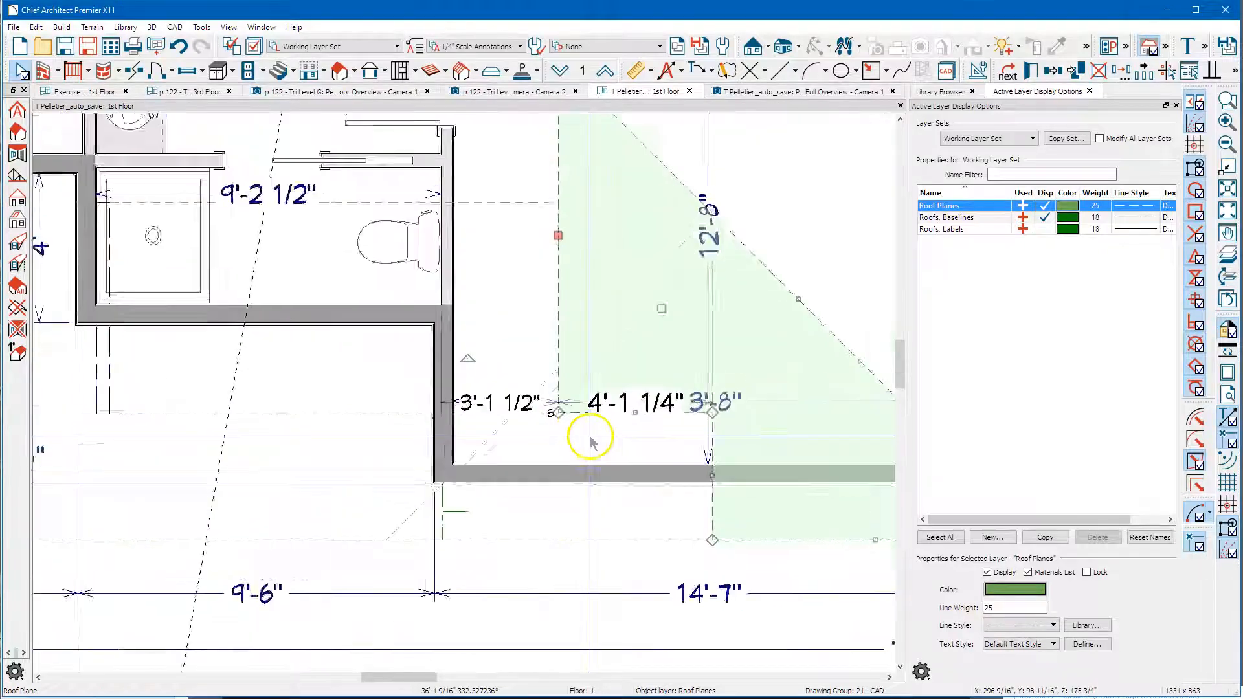
scroll(591, 442, "up", 3)
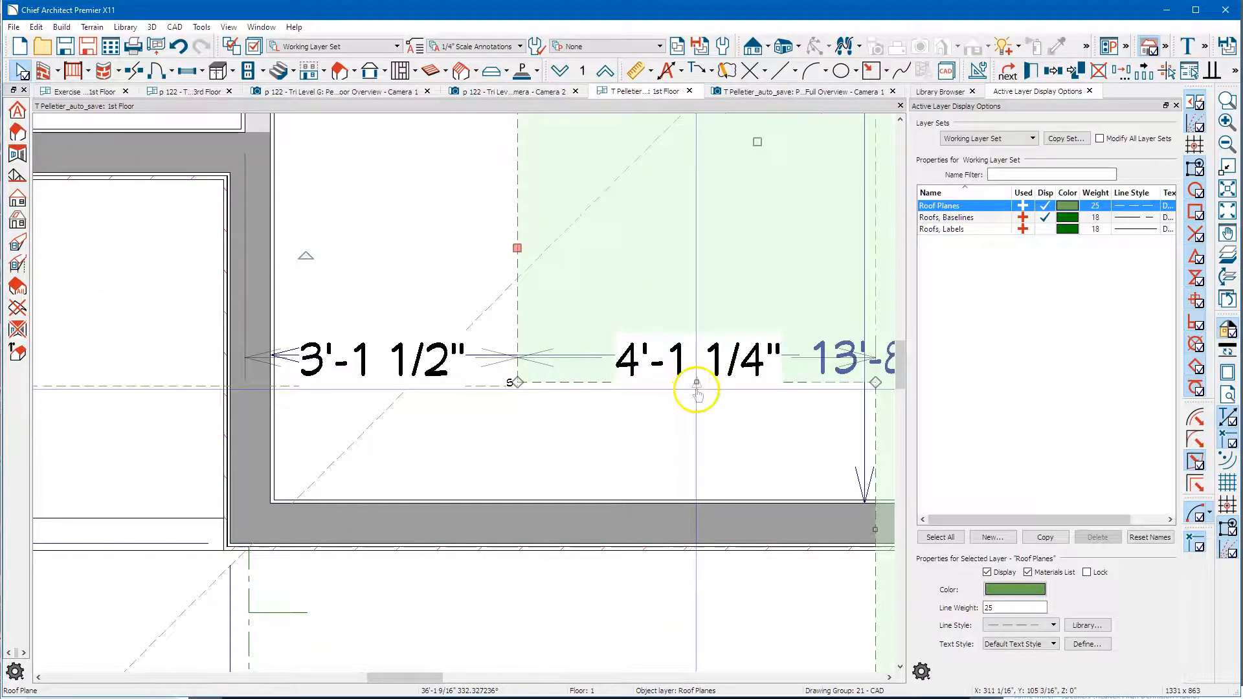
left_click_drag(696, 385, 479, 437)
scroll(479, 437, "down", 4)
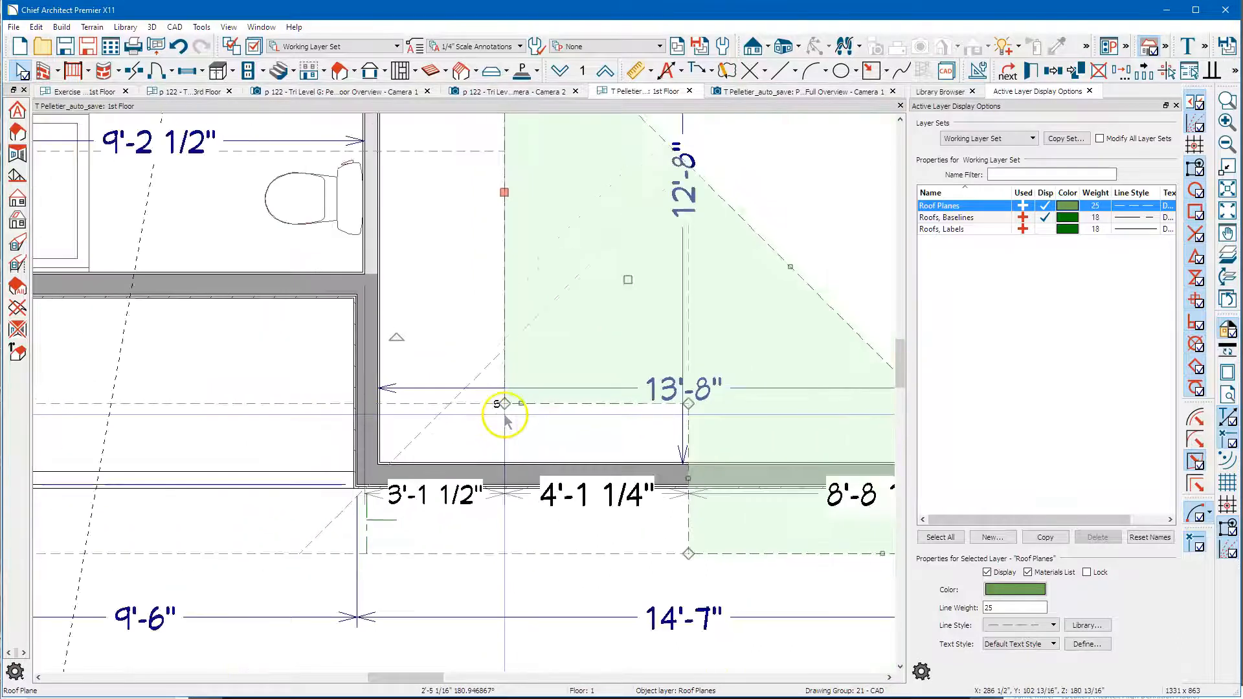
- Break the main front roof plane's edge beside the porch gable and reshape it around the manually drawn roof plane
scroll(501, 446, "down", 2)
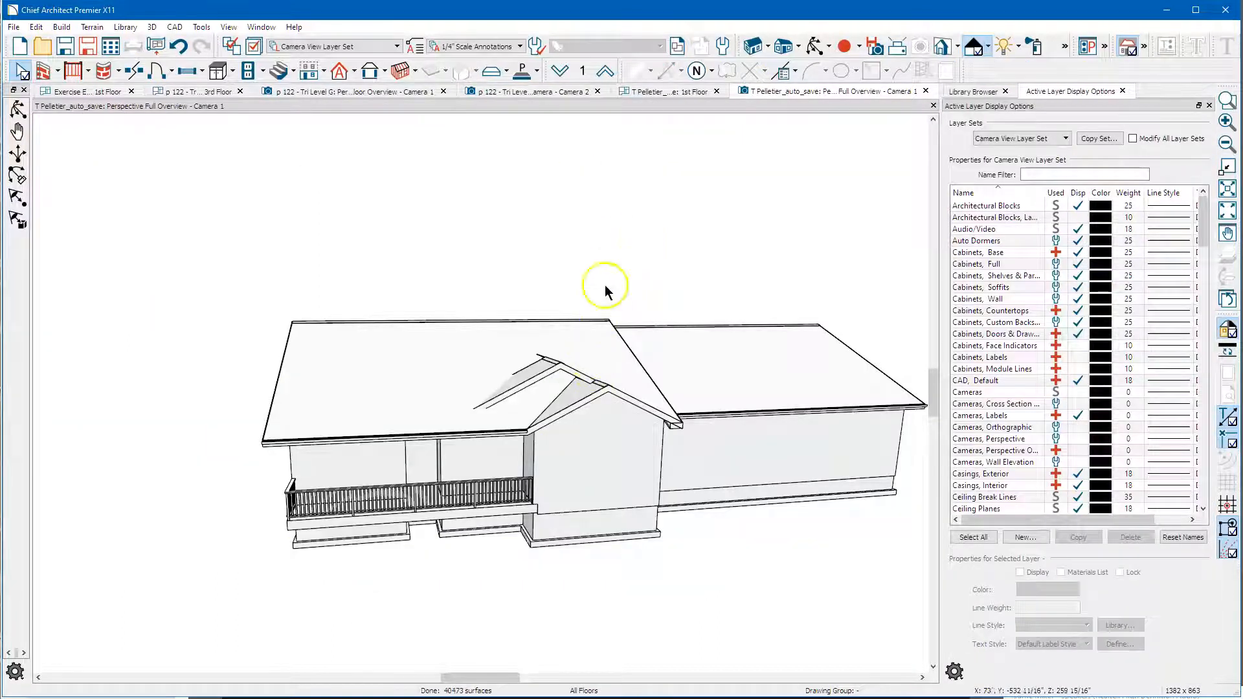
left_click(813, 45)
left_click_drag(690, 255, 663, 237)
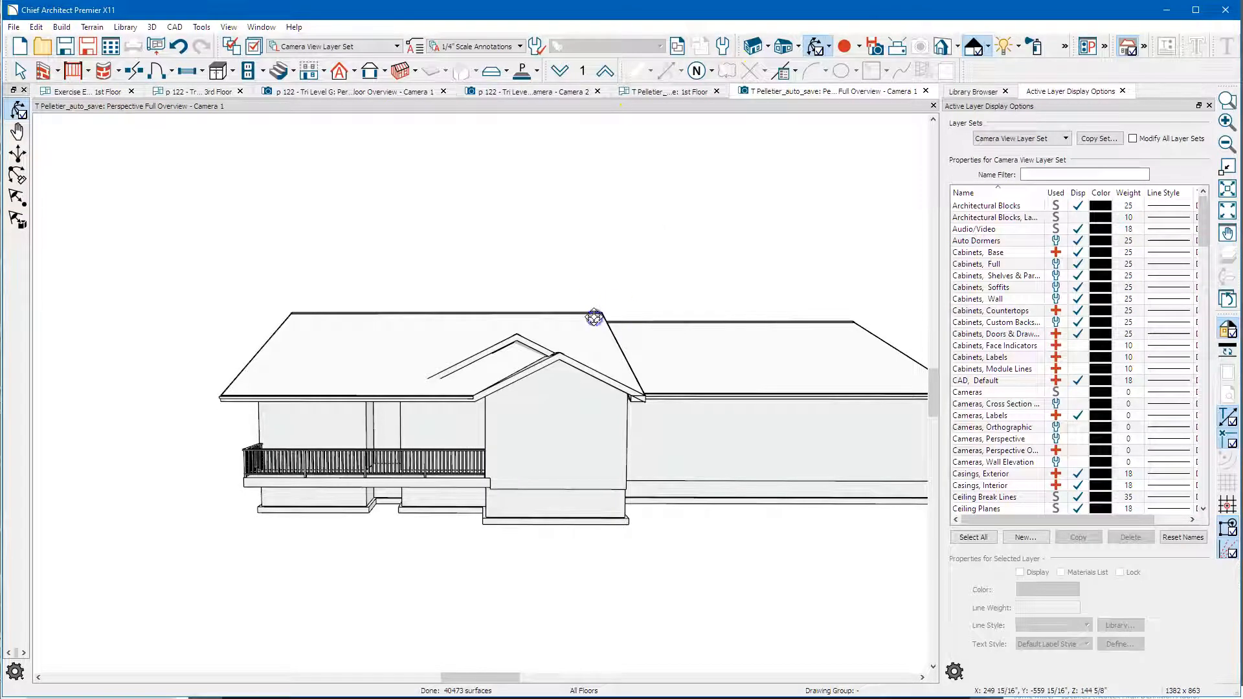
left_click_drag(524, 363, 518, 499)
key("space")
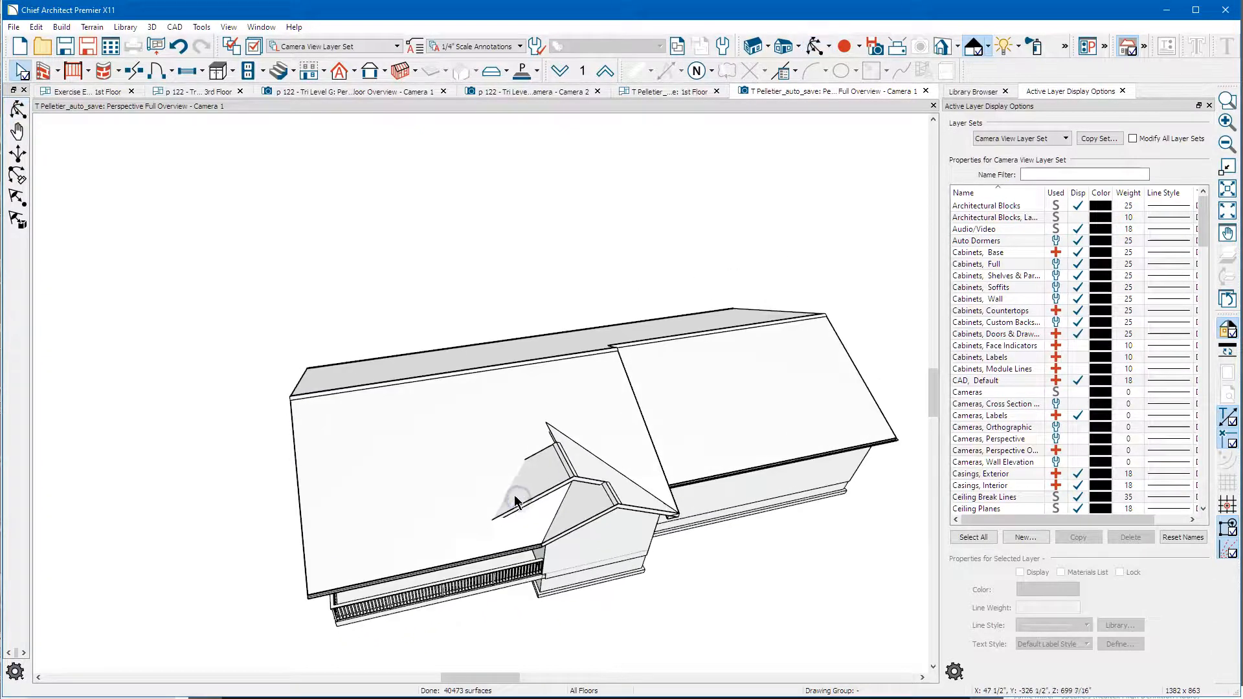
left_click(477, 479)
scroll(563, 499, "up", 1)
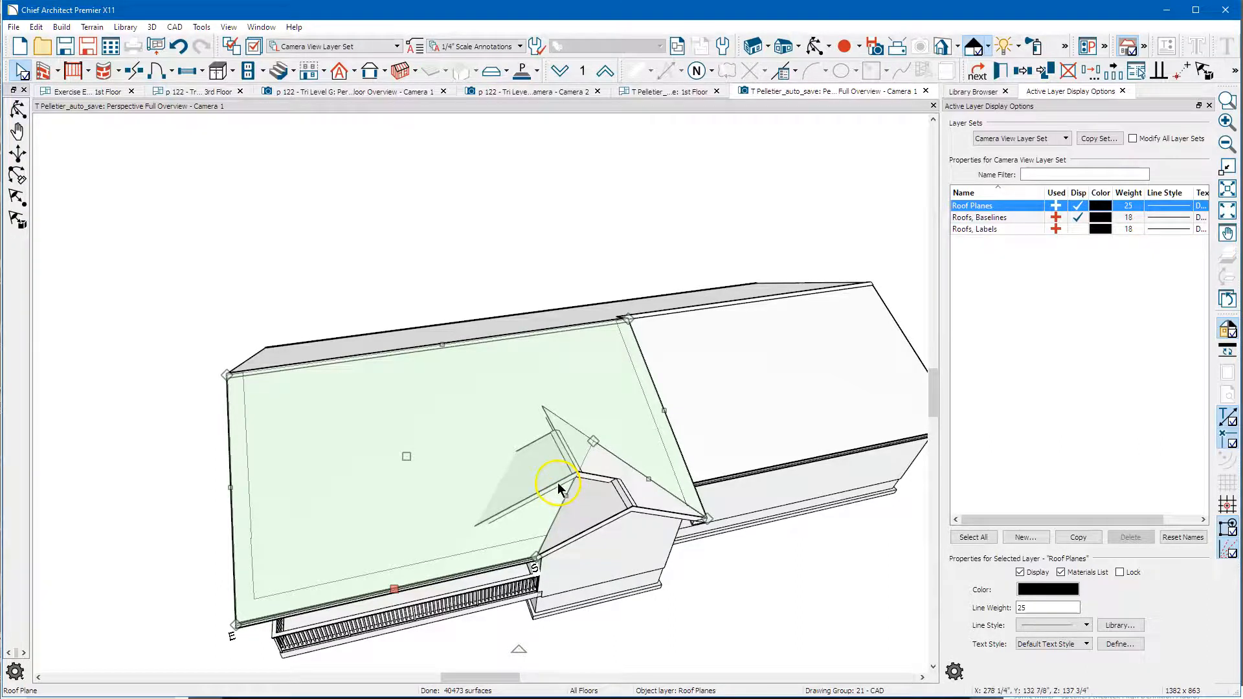
left_click(554, 472)
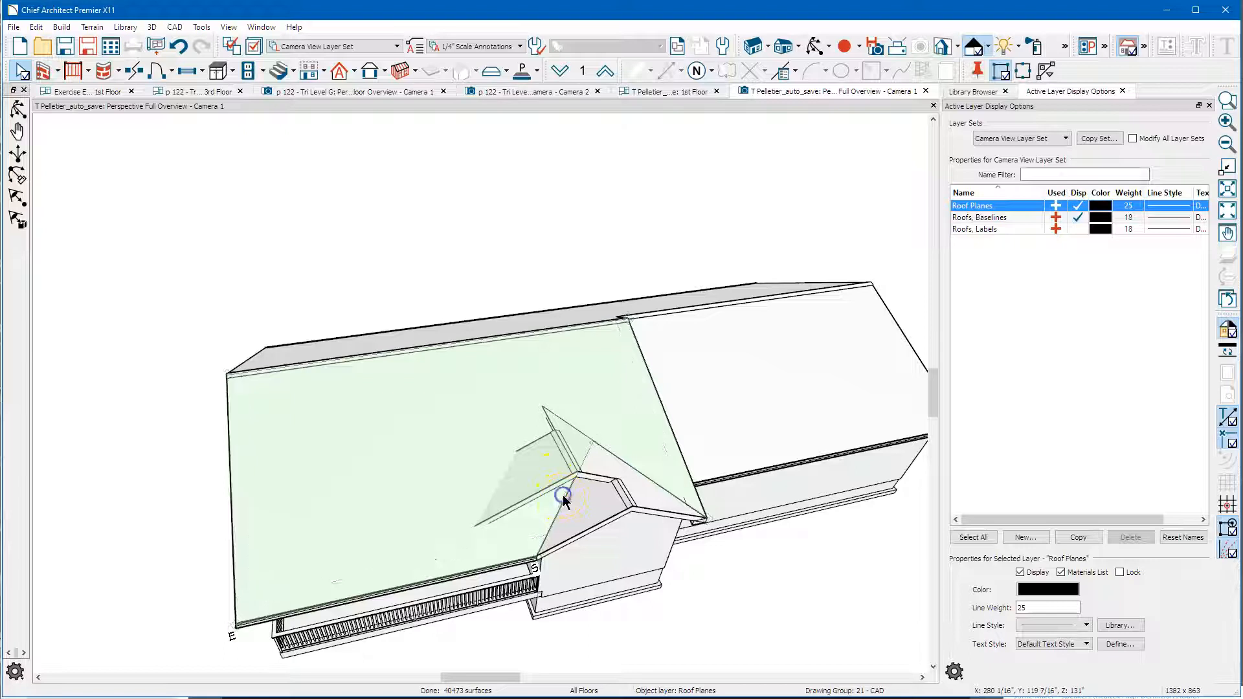
left_click(562, 495)
left_click_drag(561, 493, 473, 517)
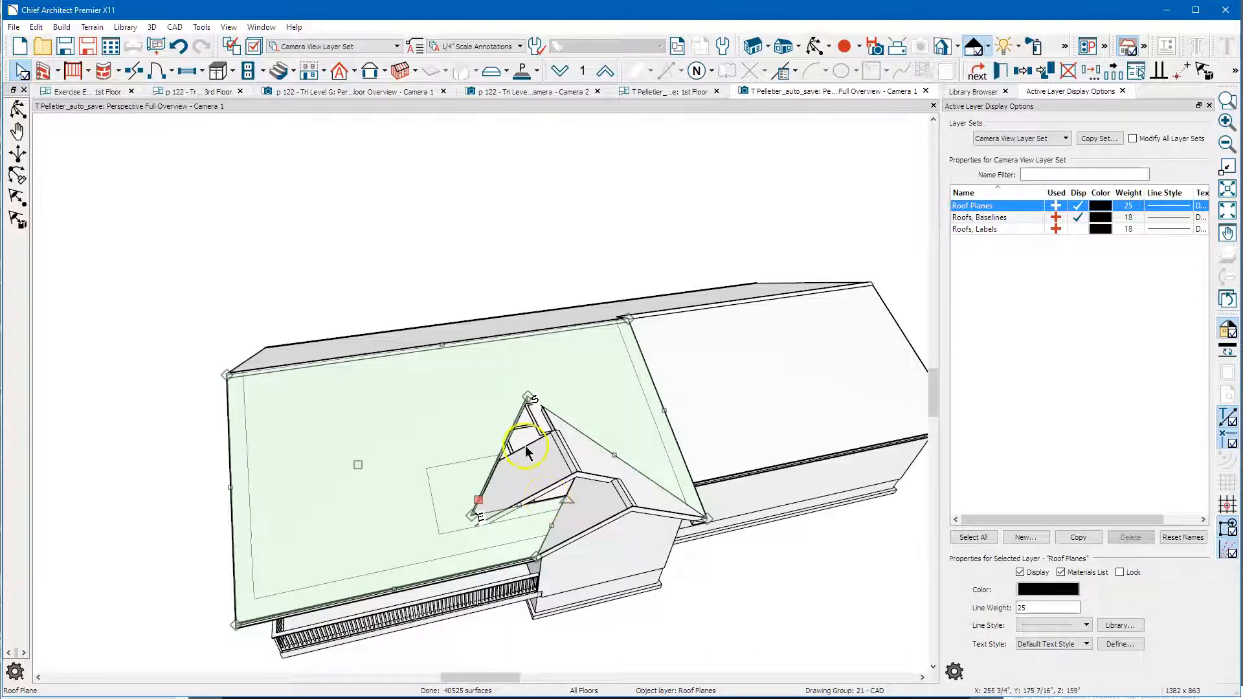
- Trim the manually drawn roof plane to a triangle by pulling its edges to meet the new opening in the main roof plane
scroll(539, 449, "up", 3)
left_click(512, 482)
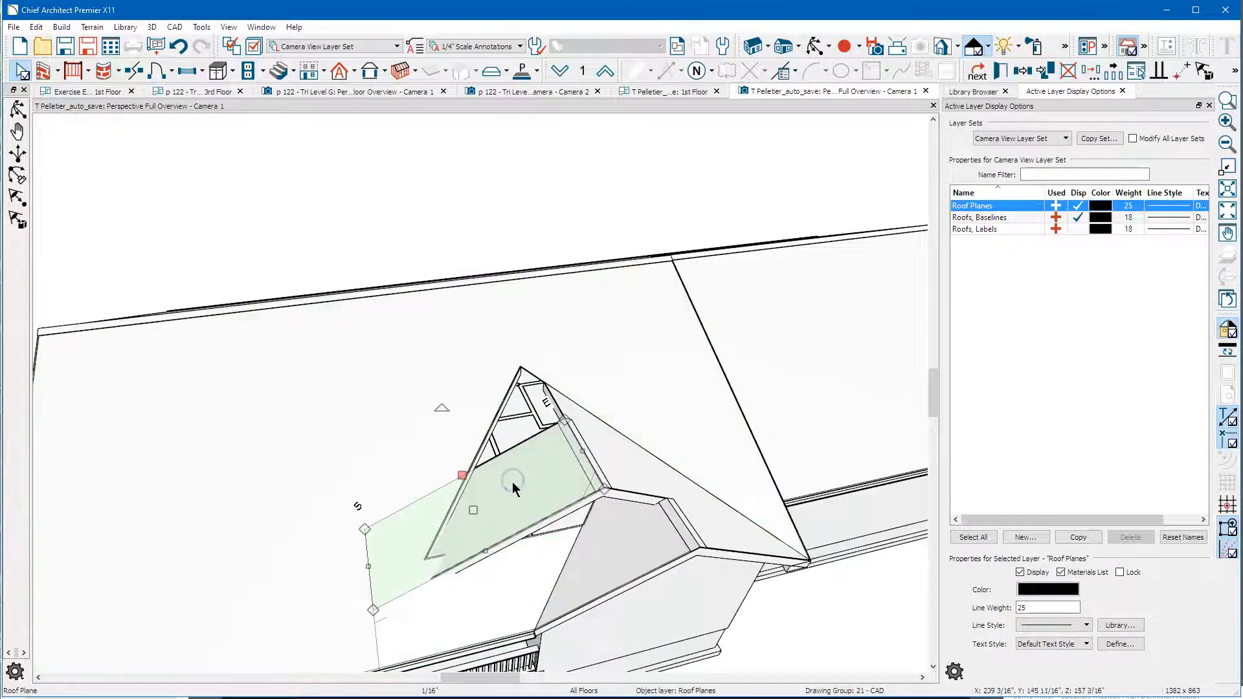
left_click_drag(370, 568, 571, 425)
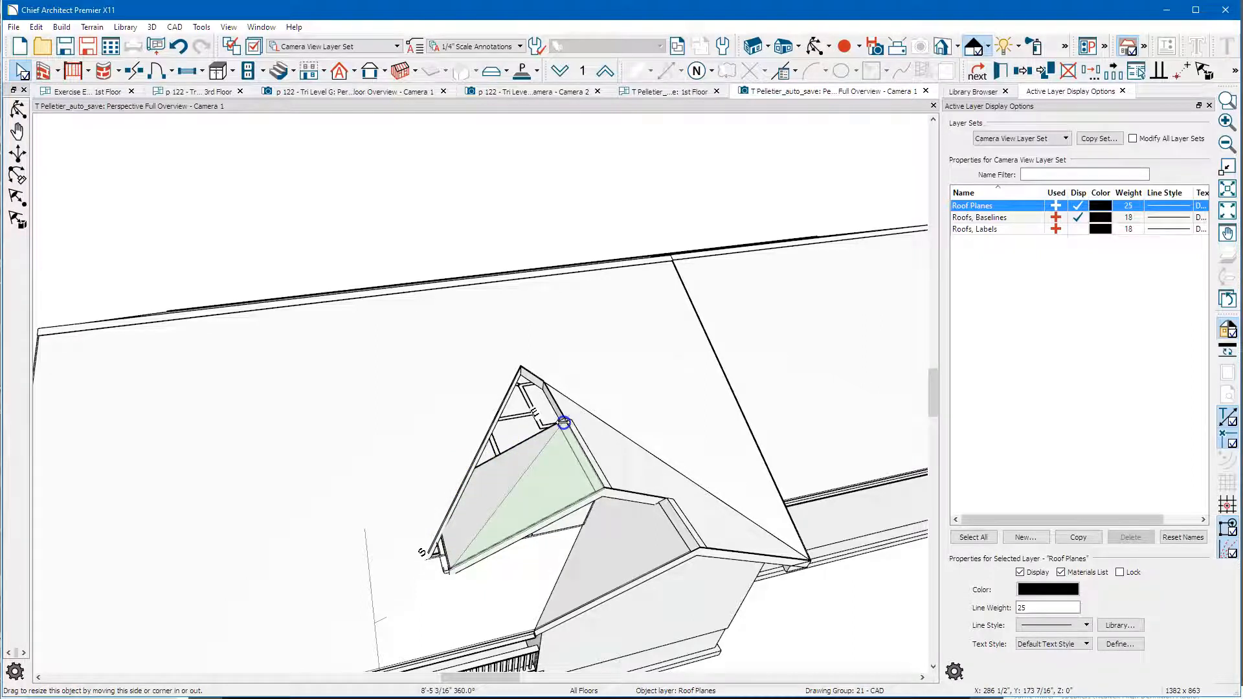
left_click_drag(552, 488, 550, 490)
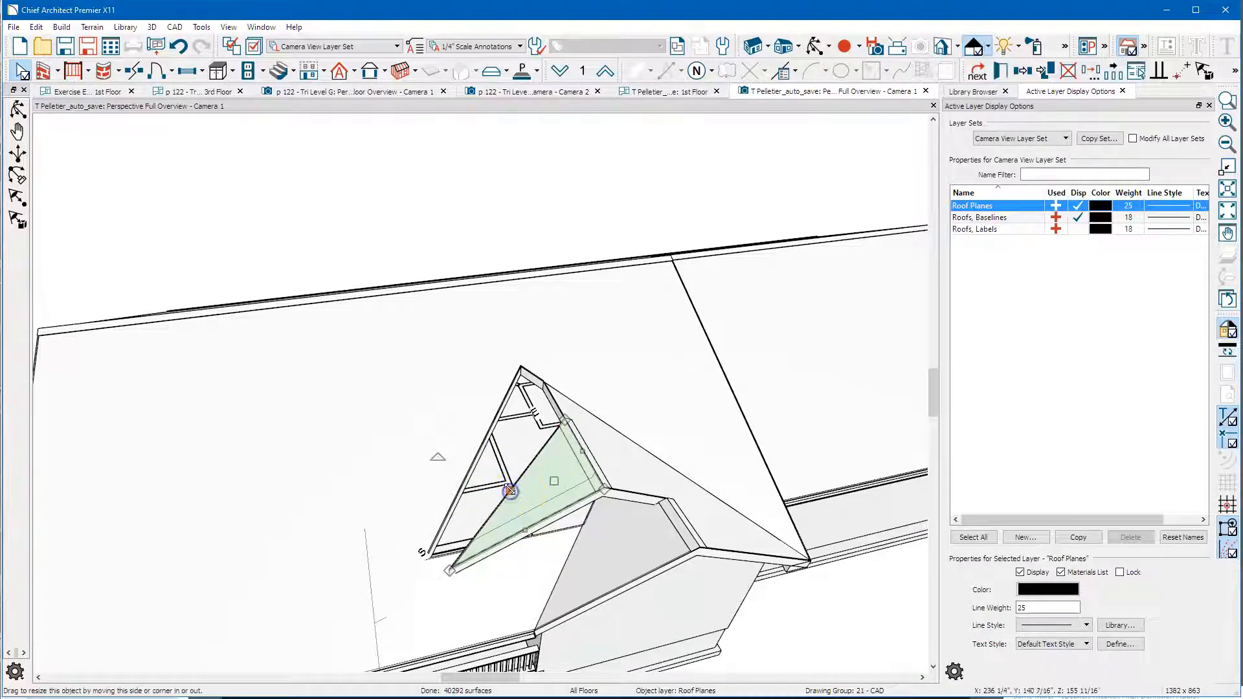
left_click_drag(511, 487, 475, 459)
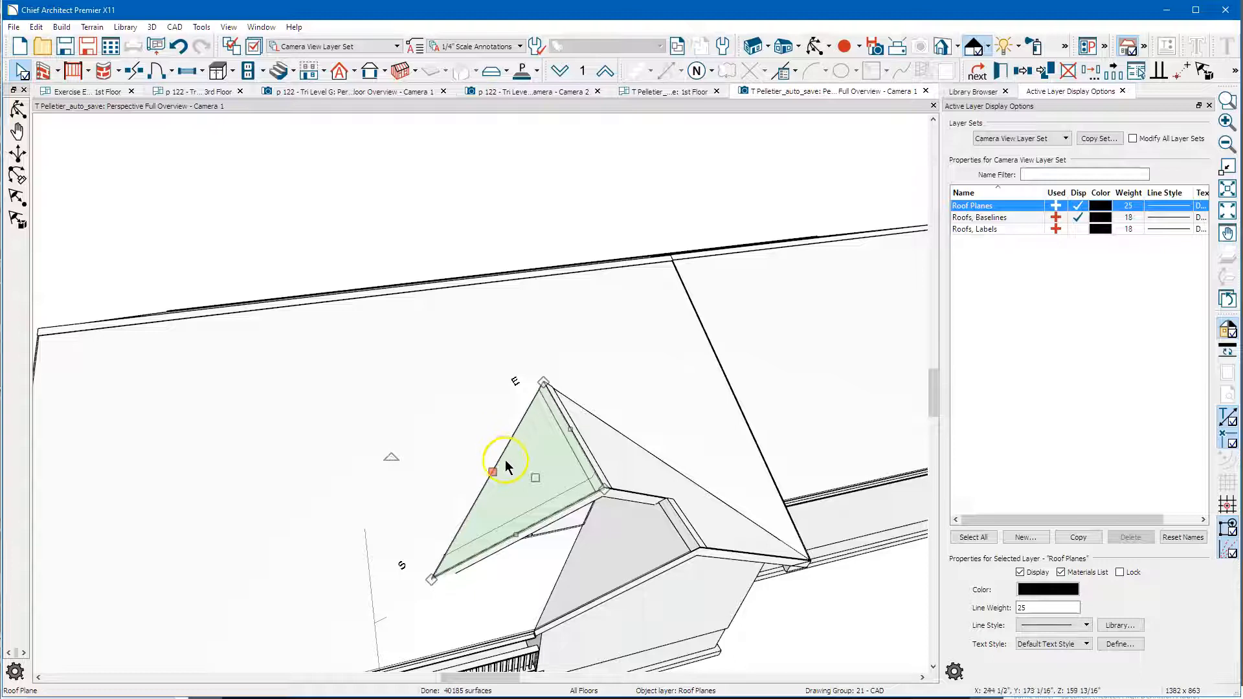
- Display the reference floor on the attic level and draw a straight exterior wall about 151" long beneath the manual gable's front
left_click(815, 49)
left_click_drag(755, 245, 510, 369)
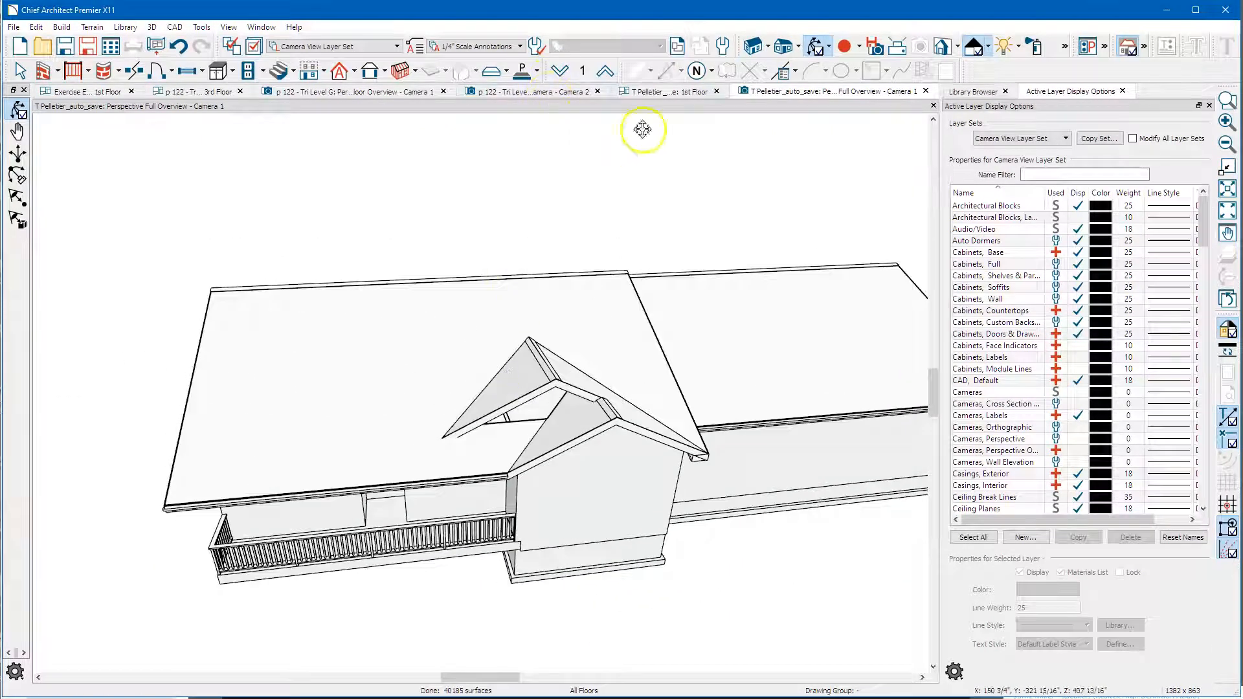
left_click(654, 91)
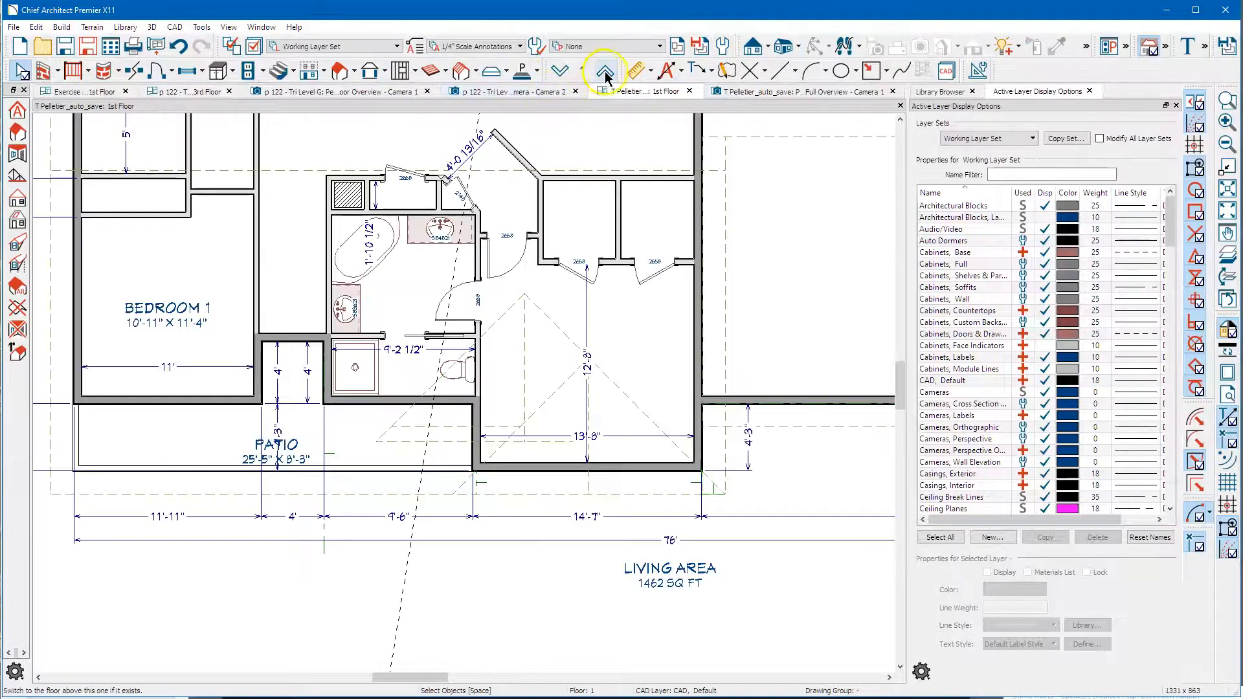
left_click(605, 71)
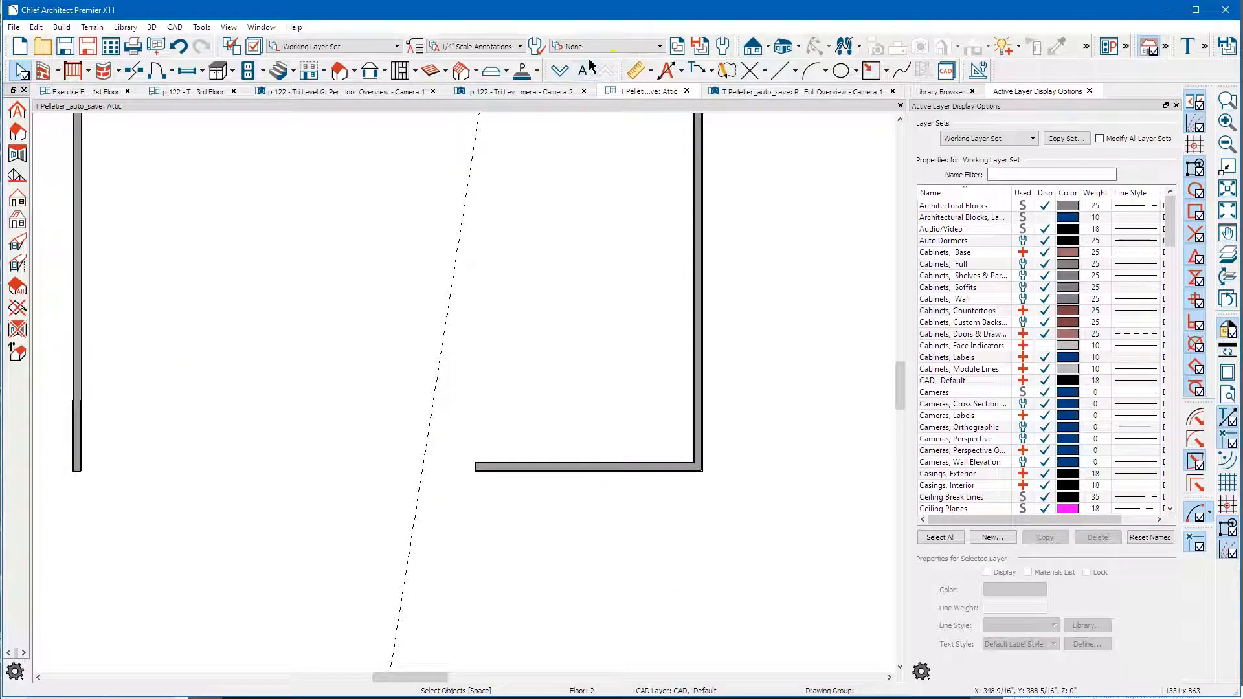
key("F9")
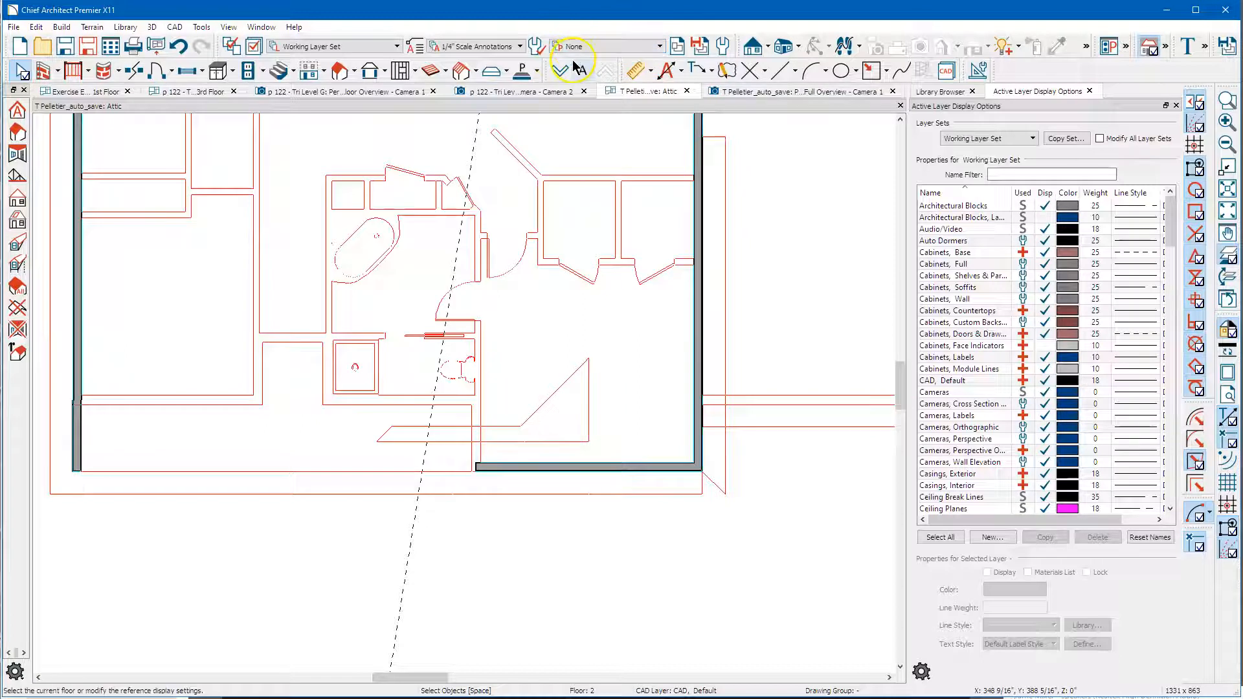
left_click(49, 77)
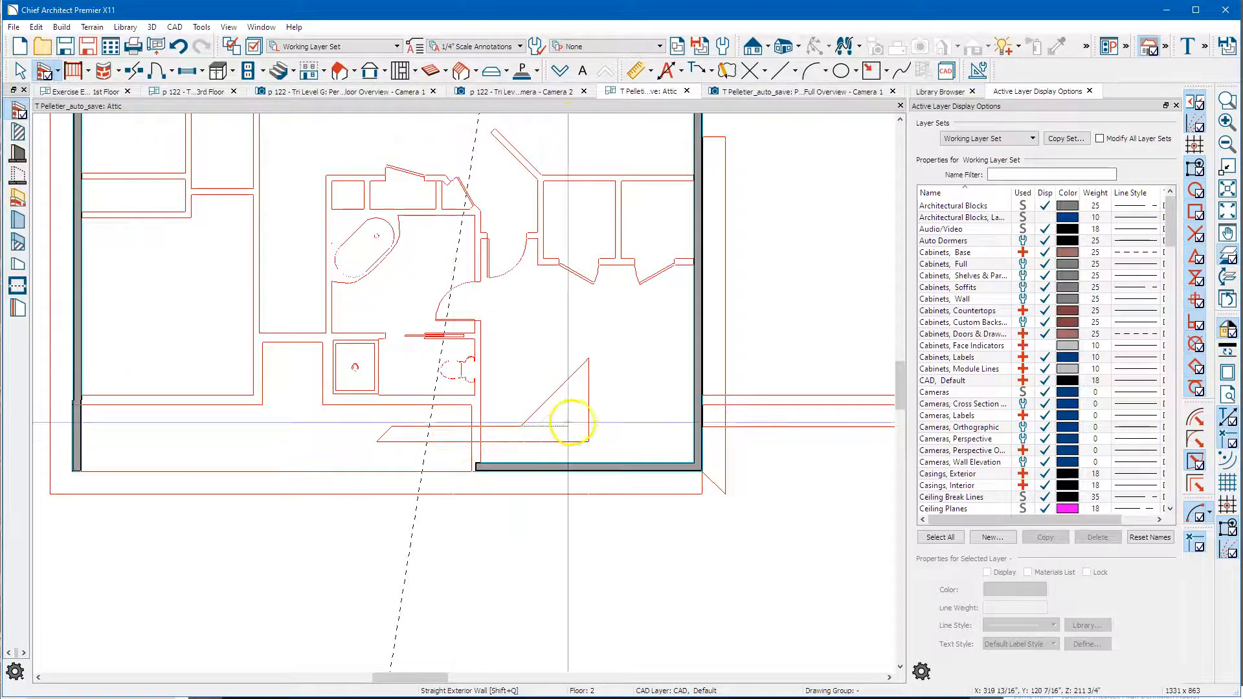
left_click_drag(589, 422, 391, 424)
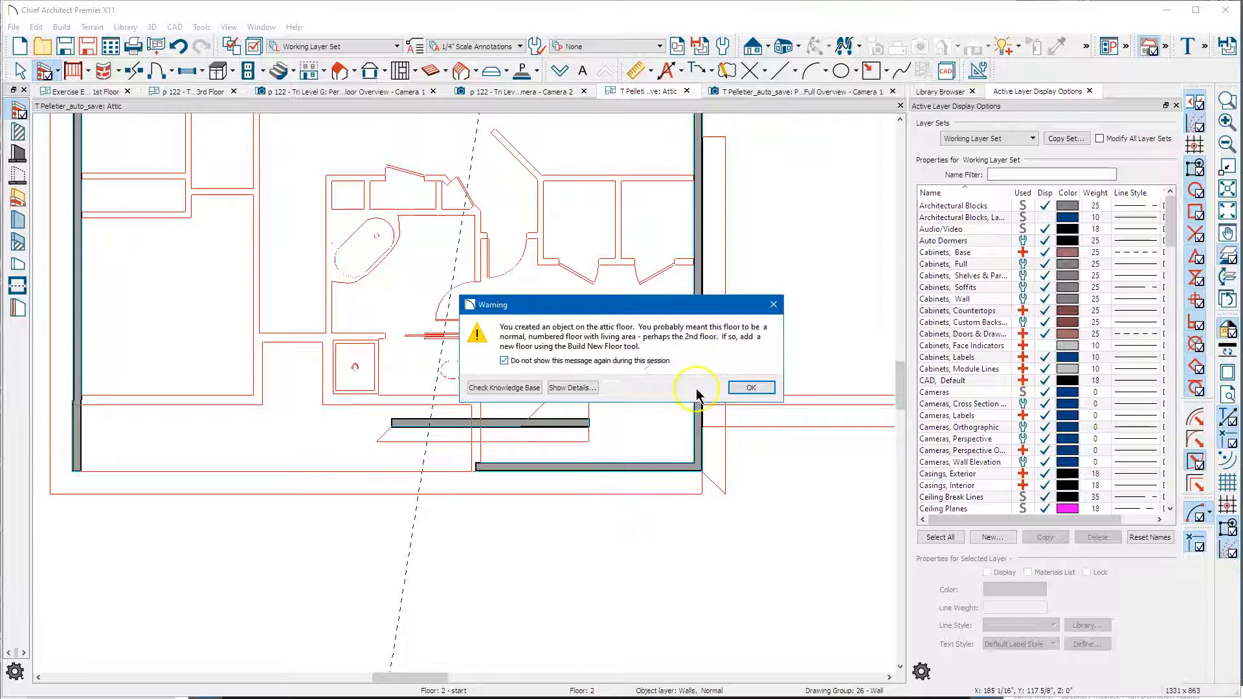
left_click(747, 388)
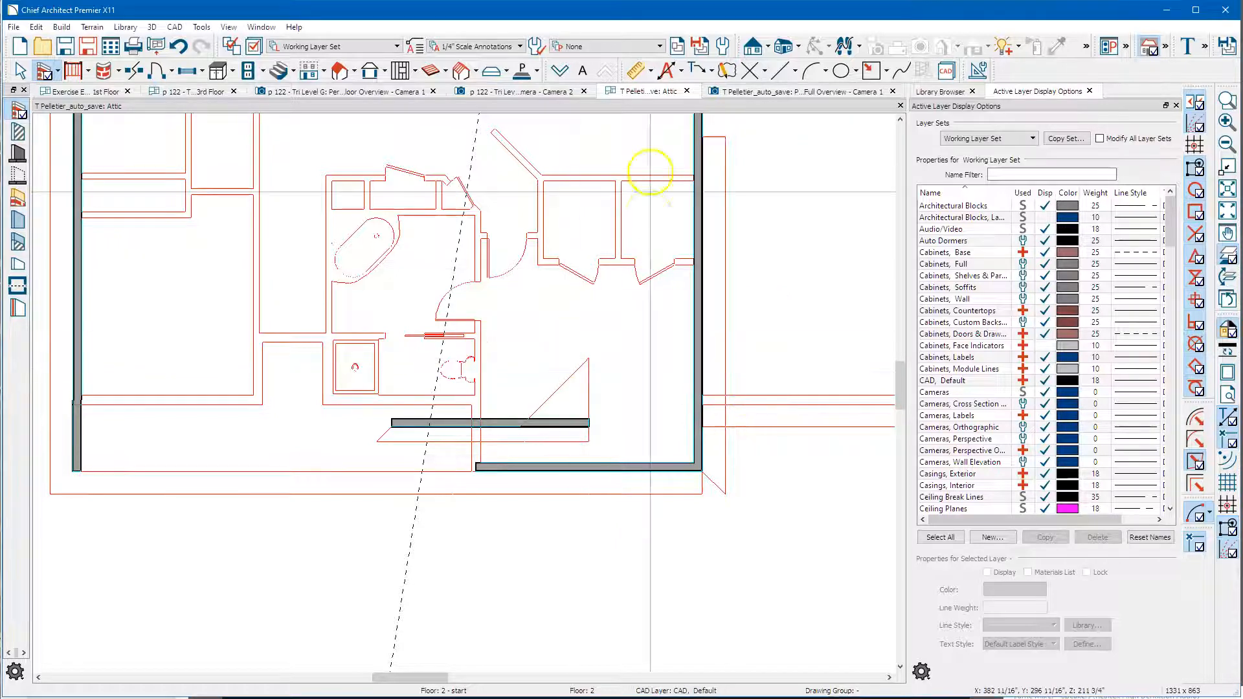
- Designate the new wall beneath the manual gable as an attic wall
left_click(761, 93)
left_click_drag(577, 360, 547, 322)
key("space")
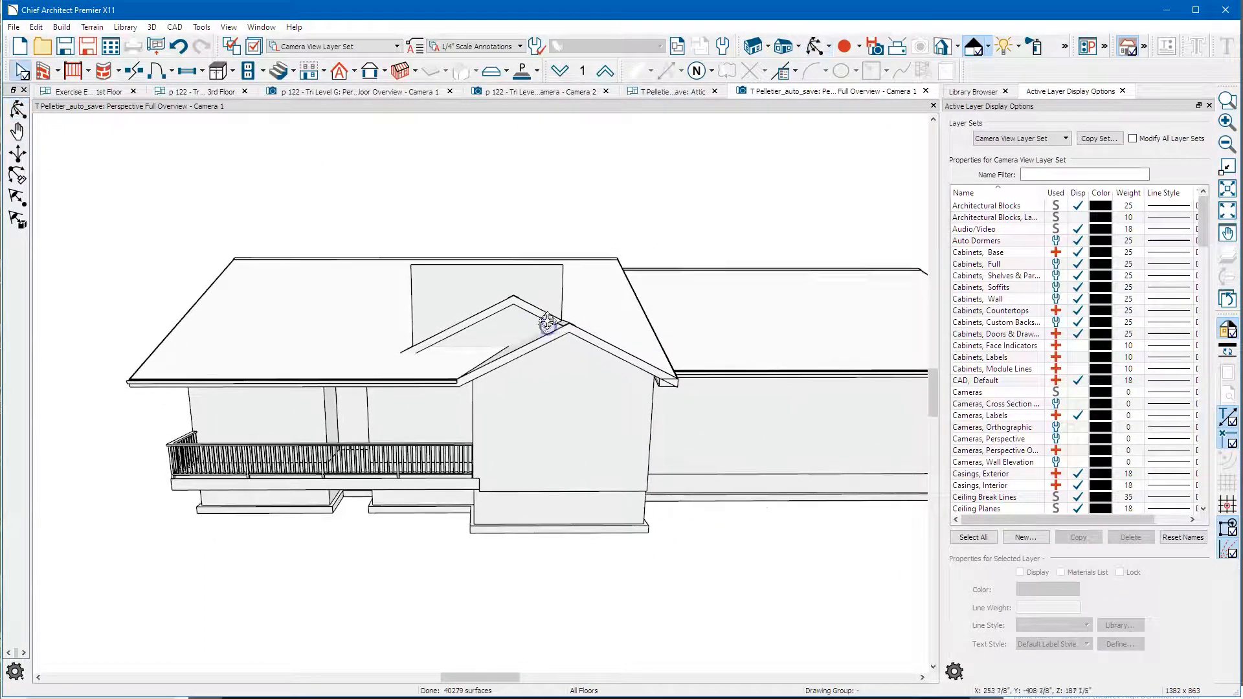
left_click(532, 289)
double_click(532, 289)
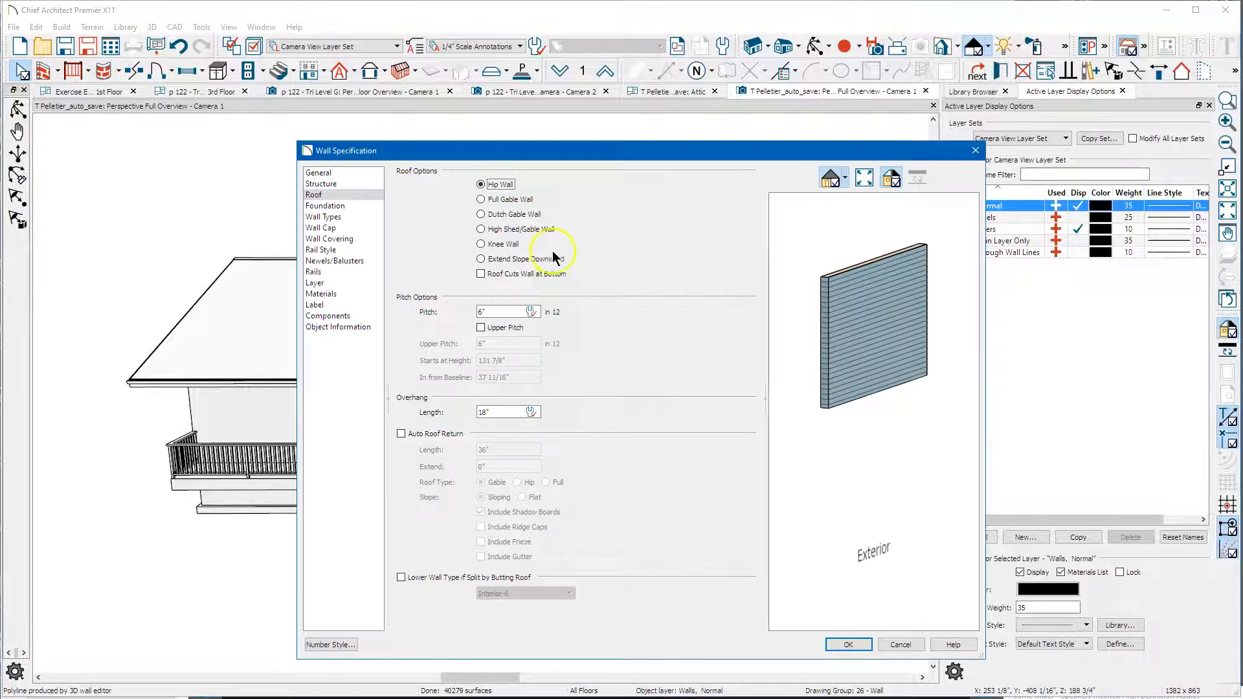
left_click(343, 176)
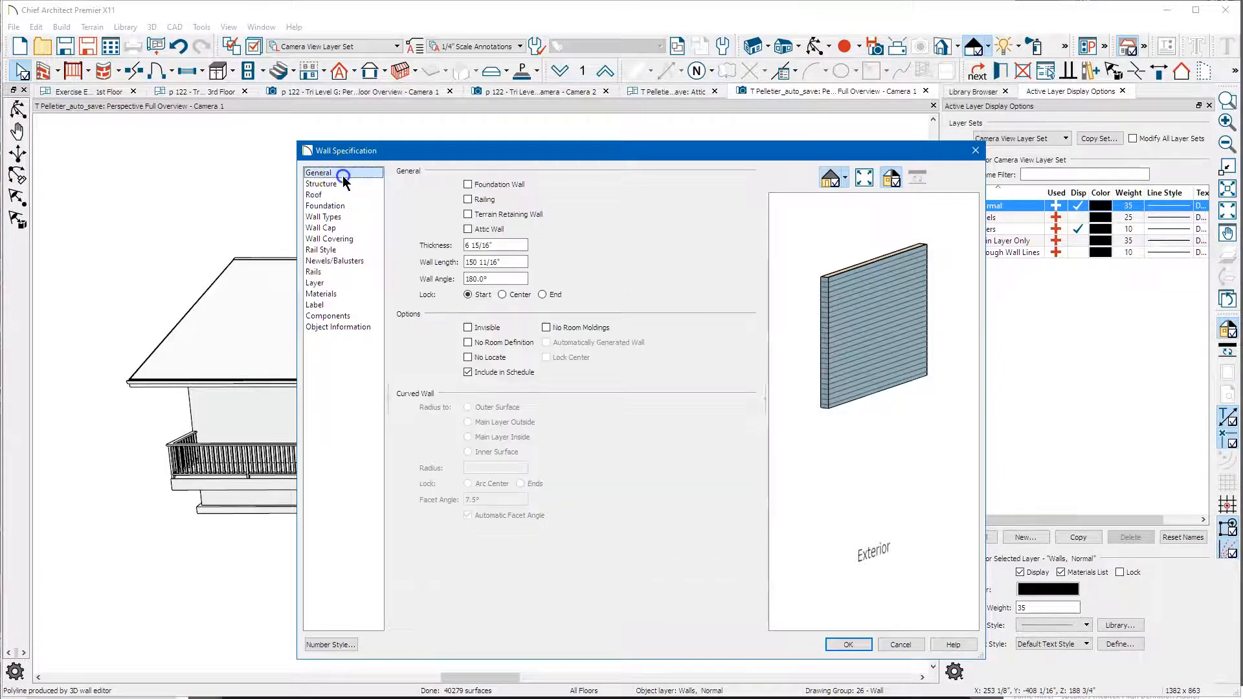
left_click(488, 228)
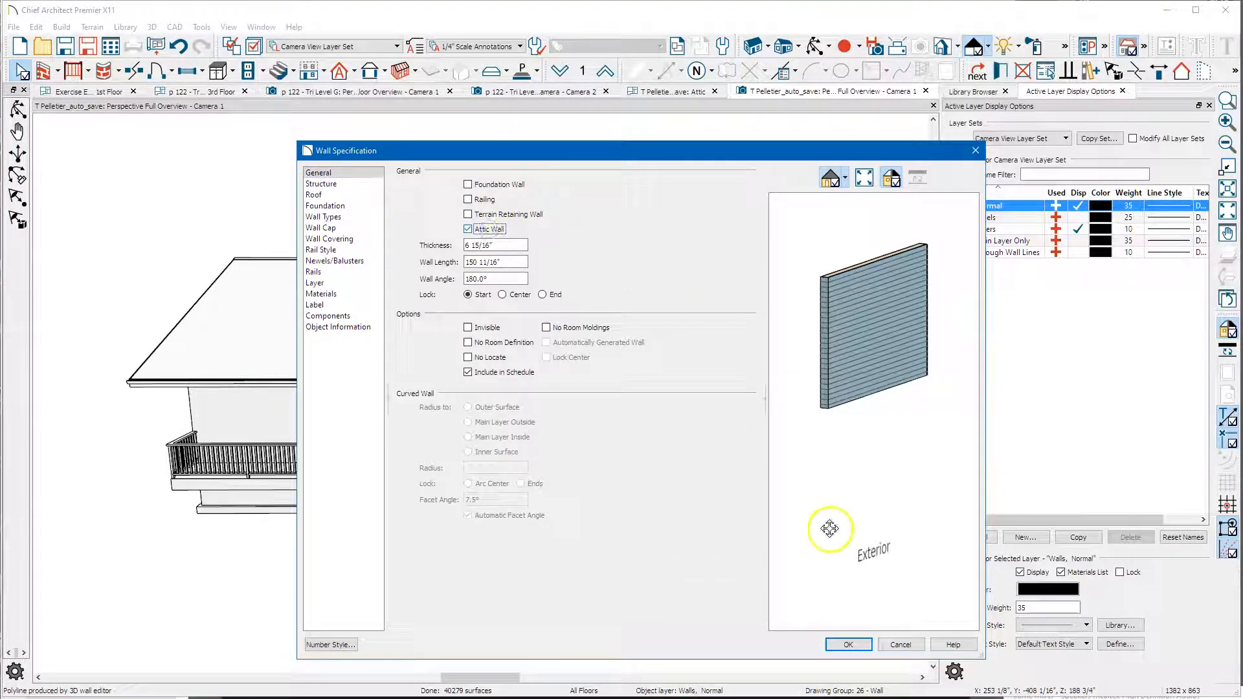
left_click(848, 642)
left_click(849, 644)
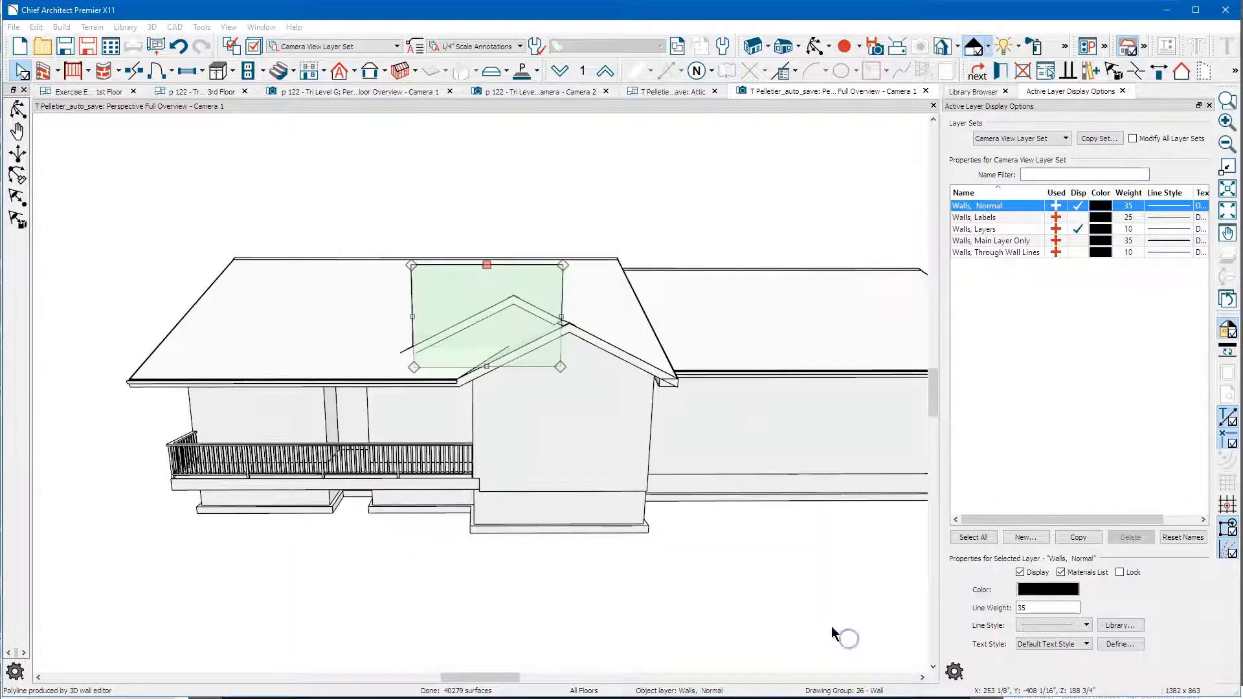
key("Escape")
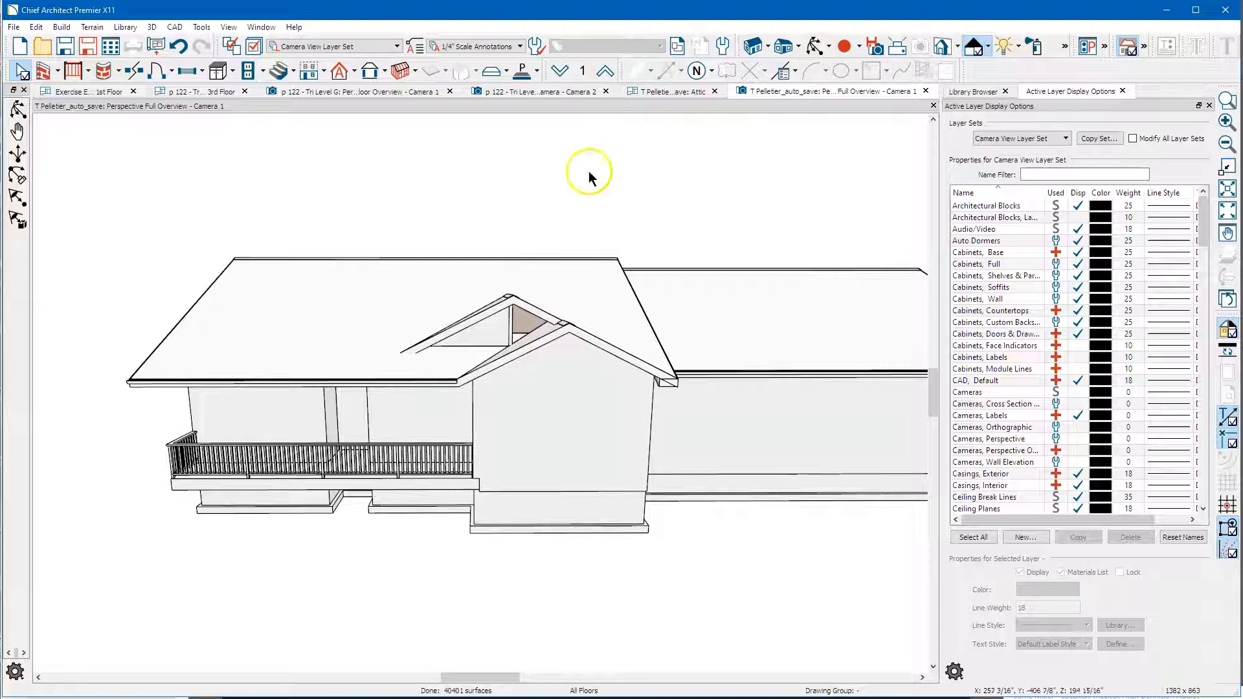
- Break the valley edge of the bump-out's left roof plane at the attic wall and pull its upper corner forward along the ridge
left_click(811, 48)
left_click_drag(622, 233, 666, 269)
scroll(632, 321, "up", 5)
scroll(610, 397, "up", 3)
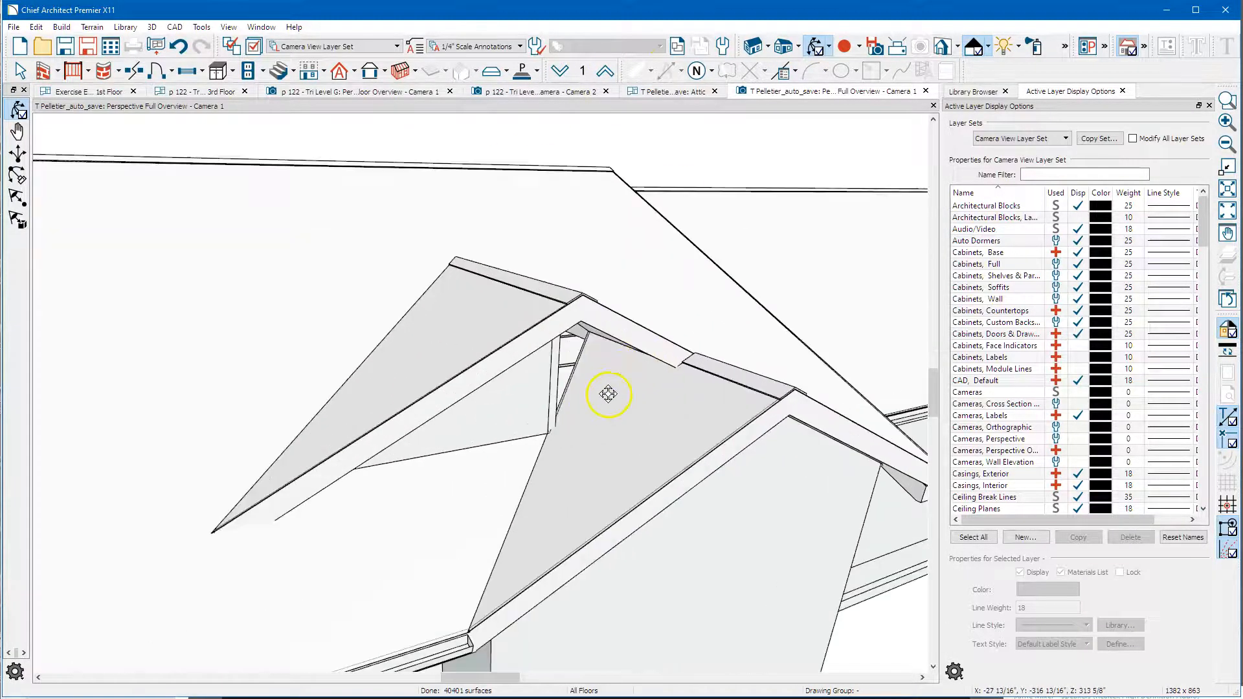
key("space")
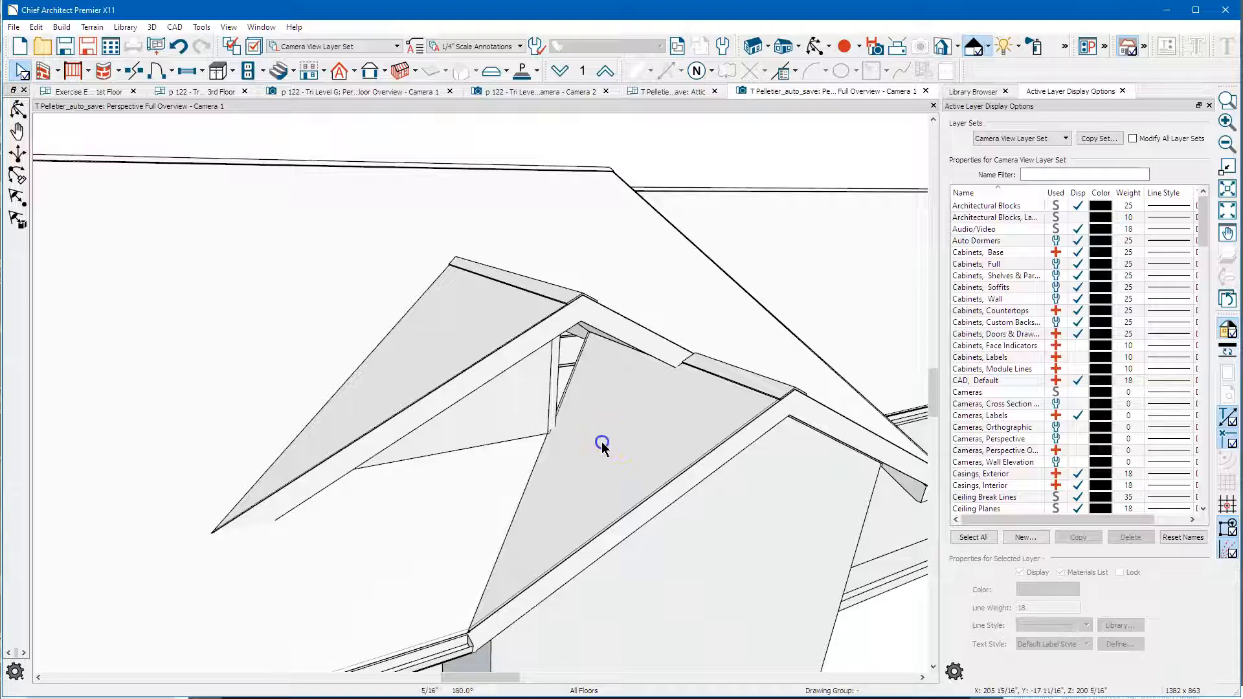
left_click(602, 444)
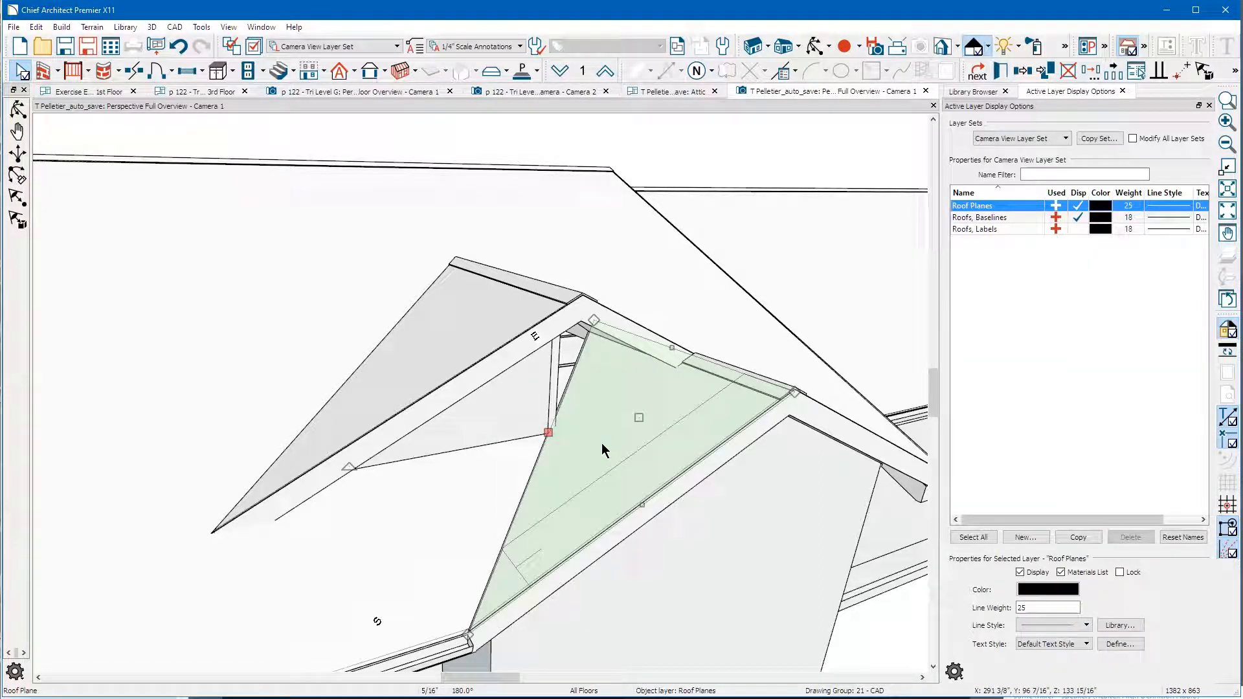
key("Tab")
left_click(547, 439)
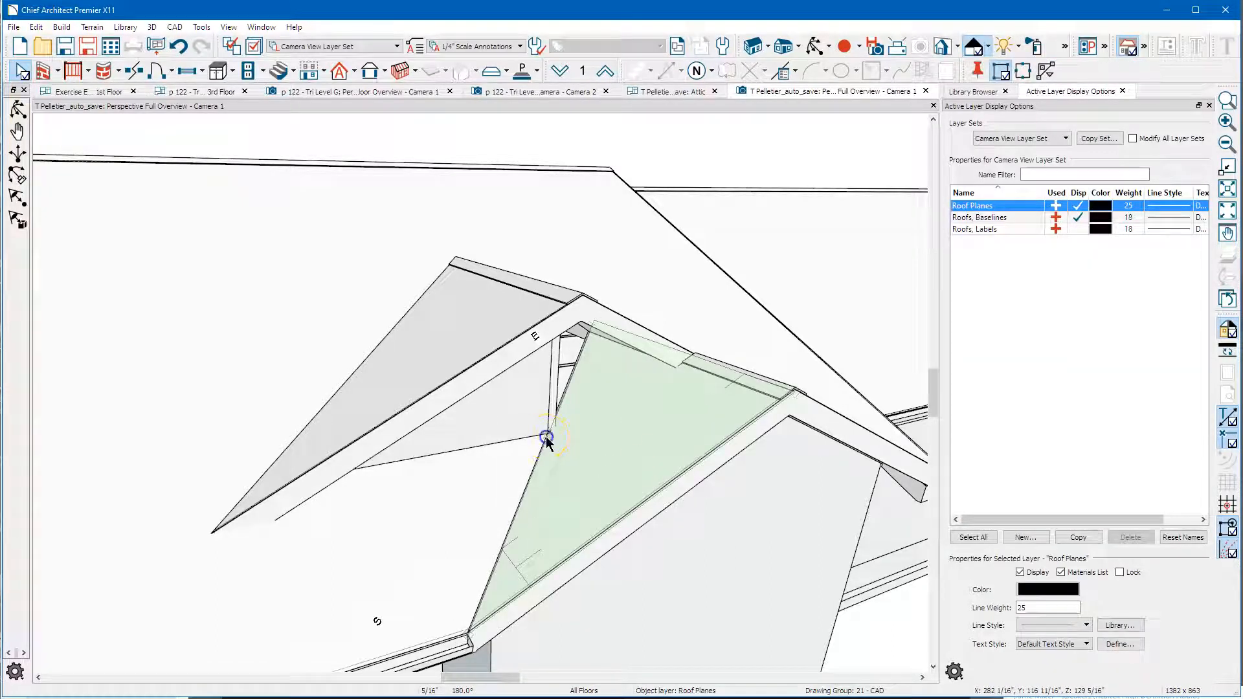
left_click(597, 376)
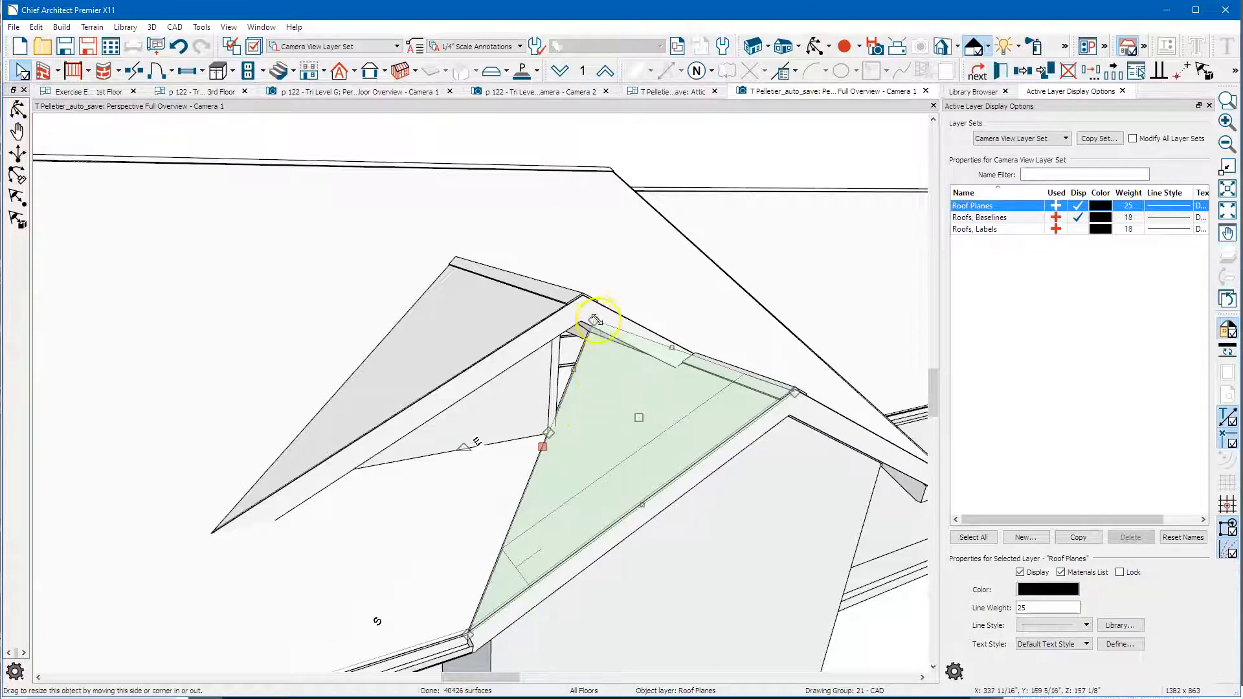
left_click_drag(595, 317, 656, 352)
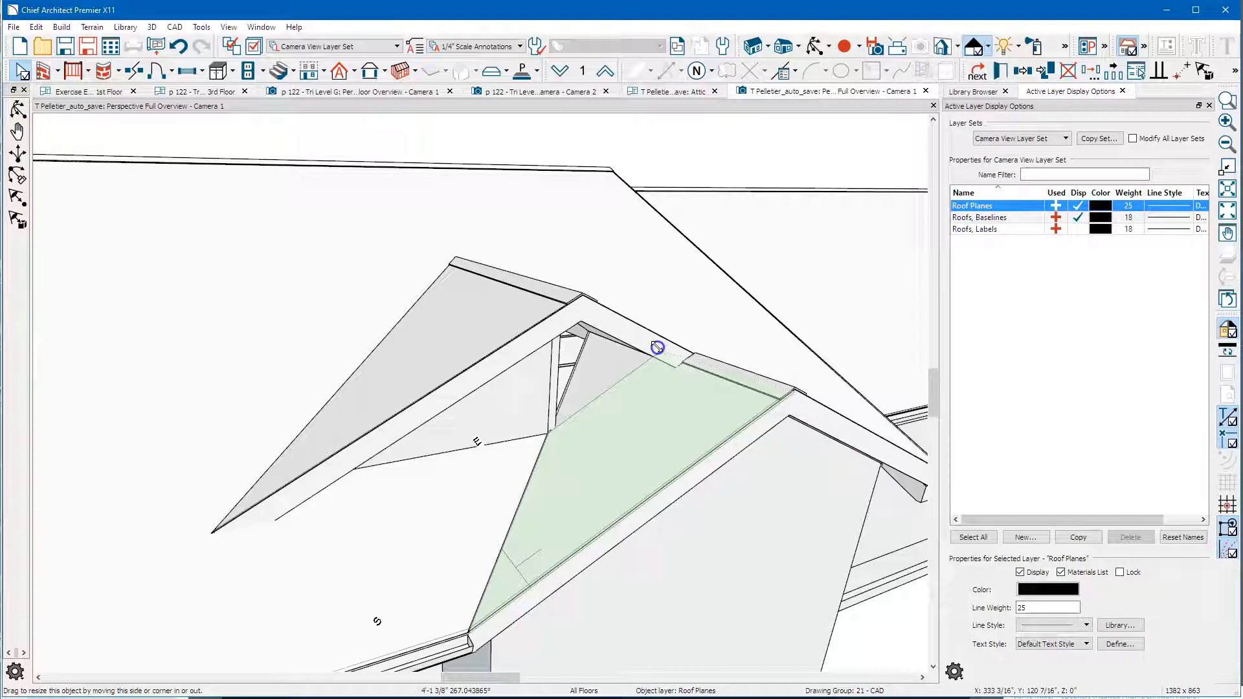
left_click_drag(657, 347, 657, 350)
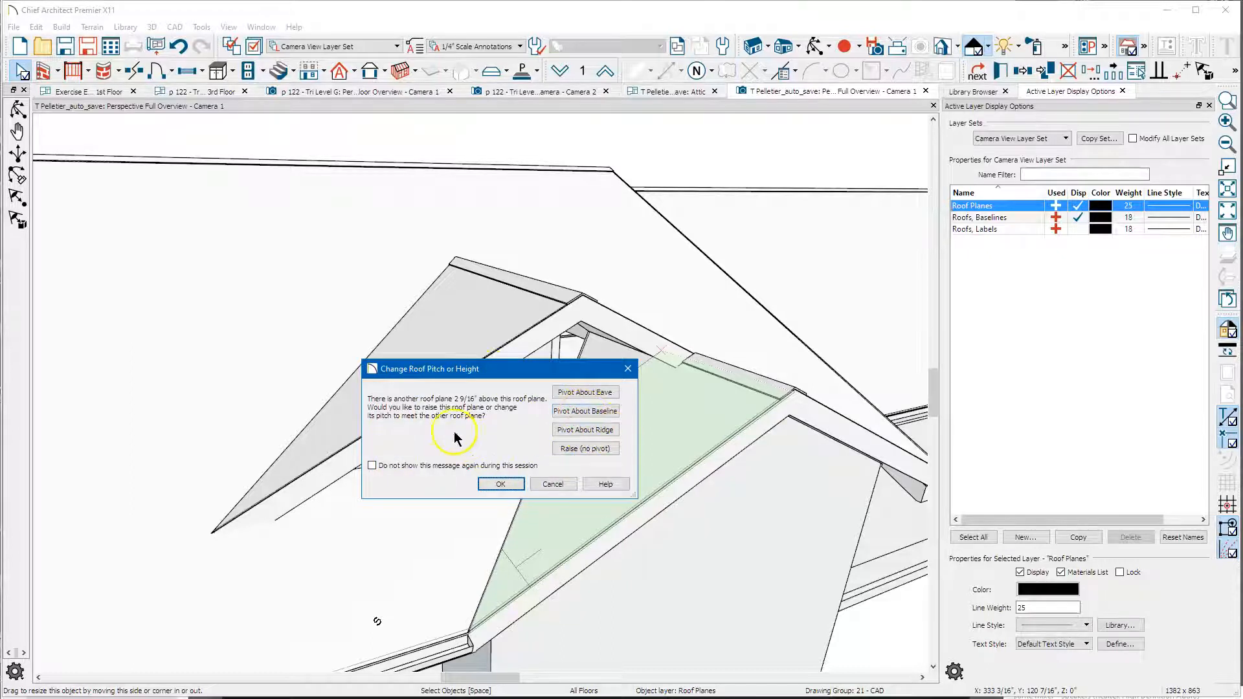
left_click(494, 485)
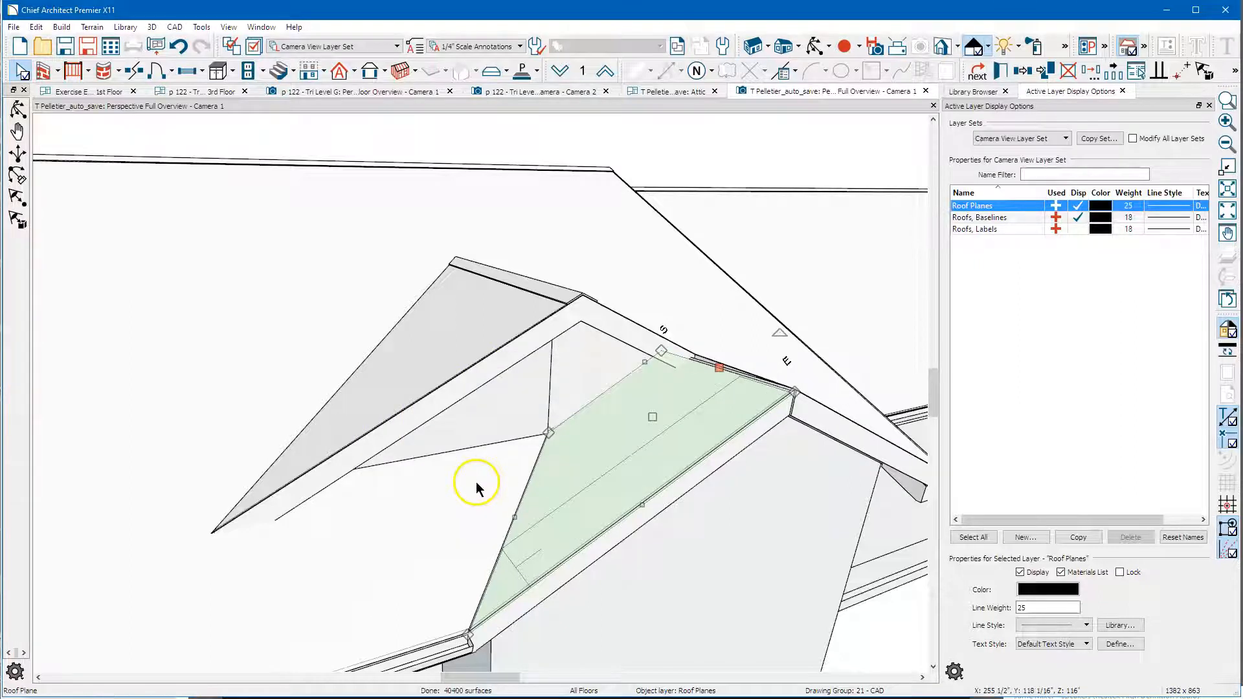
- Adjust the new rear edge of the bump-out's left roof plane to line up with the gable's attic wall
left_click(551, 424)
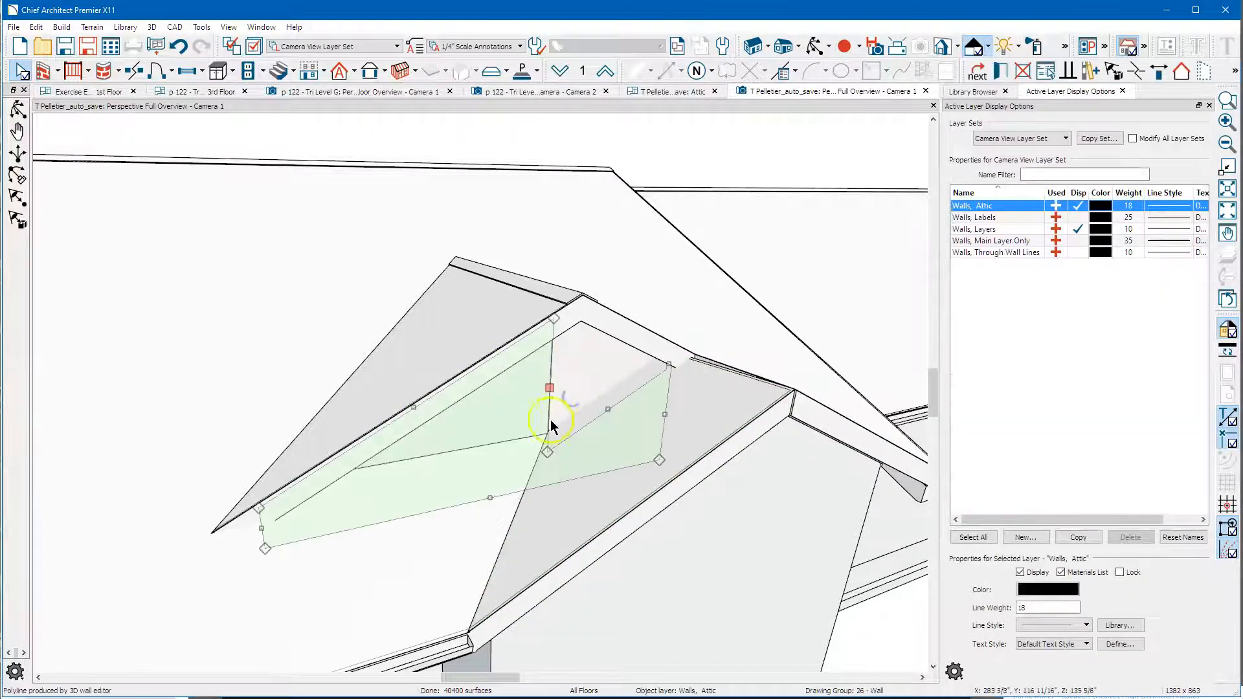
left_click(588, 378)
left_click(605, 392)
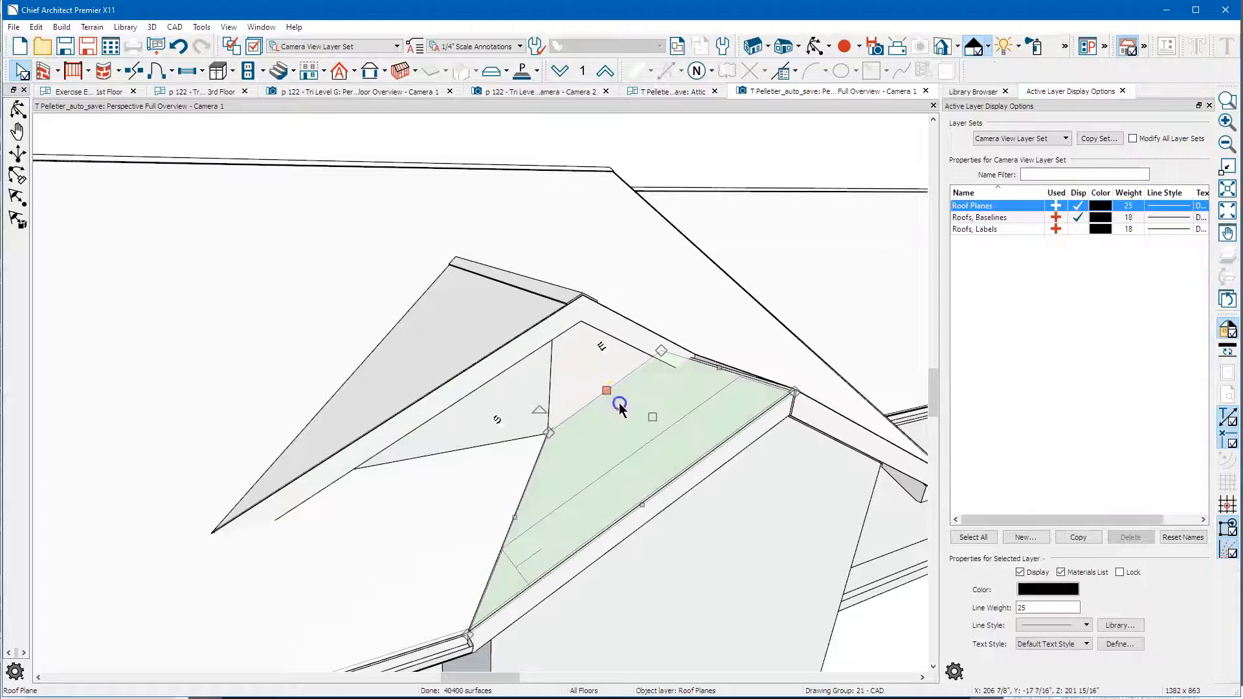
left_click_drag(606, 389, 670, 351)
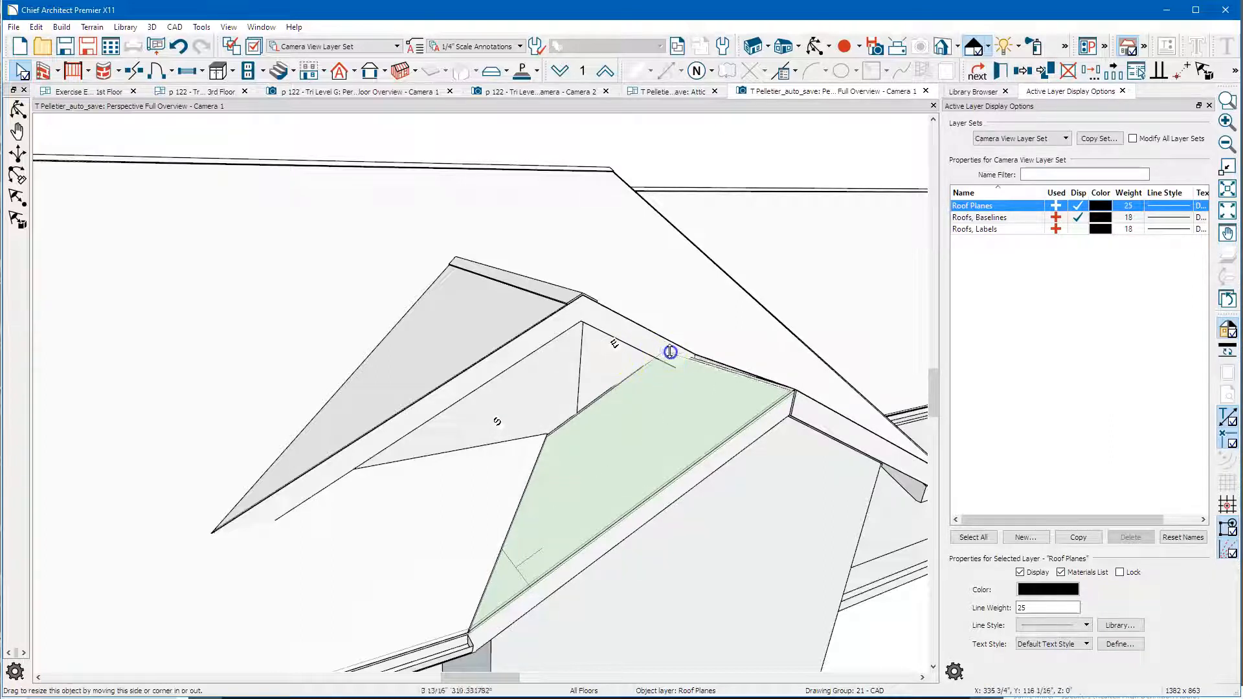
left_click_drag(526, 394, 511, 407)
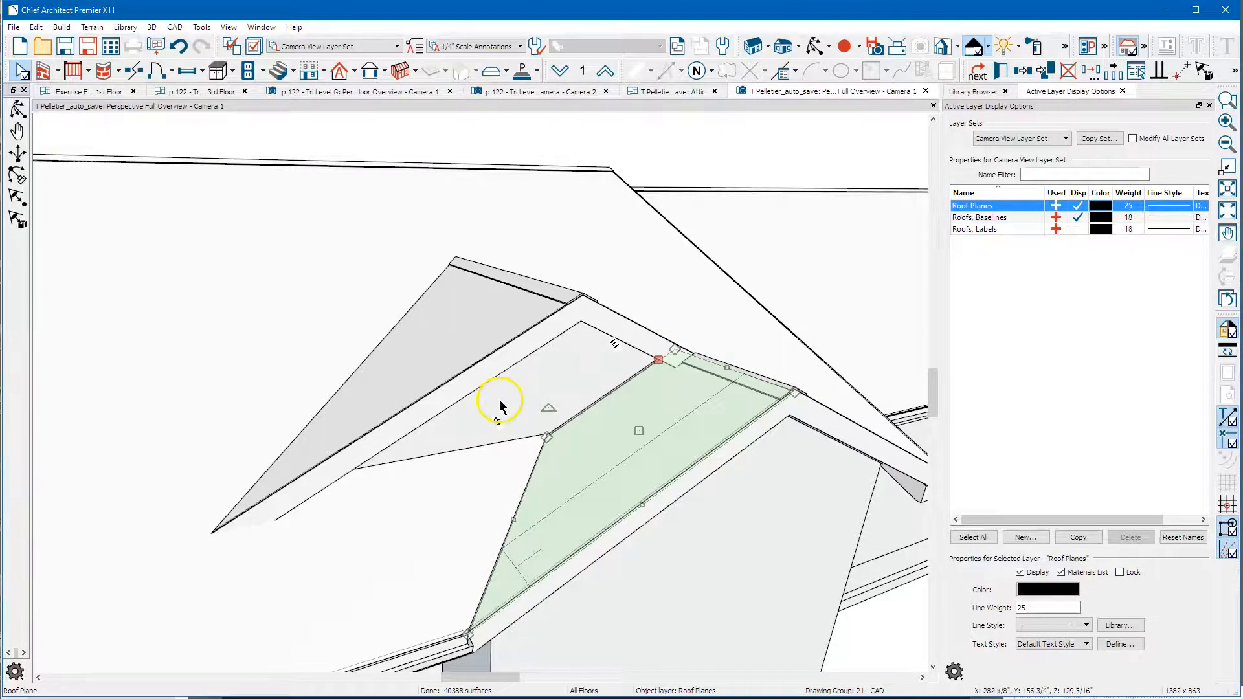
- Fine-tune the rear corner of the bump-out's left roof plane to meet the base of the gable's attic wall
left_click(500, 406)
left_click(571, 419)
left_click_drag(571, 419, 549, 432)
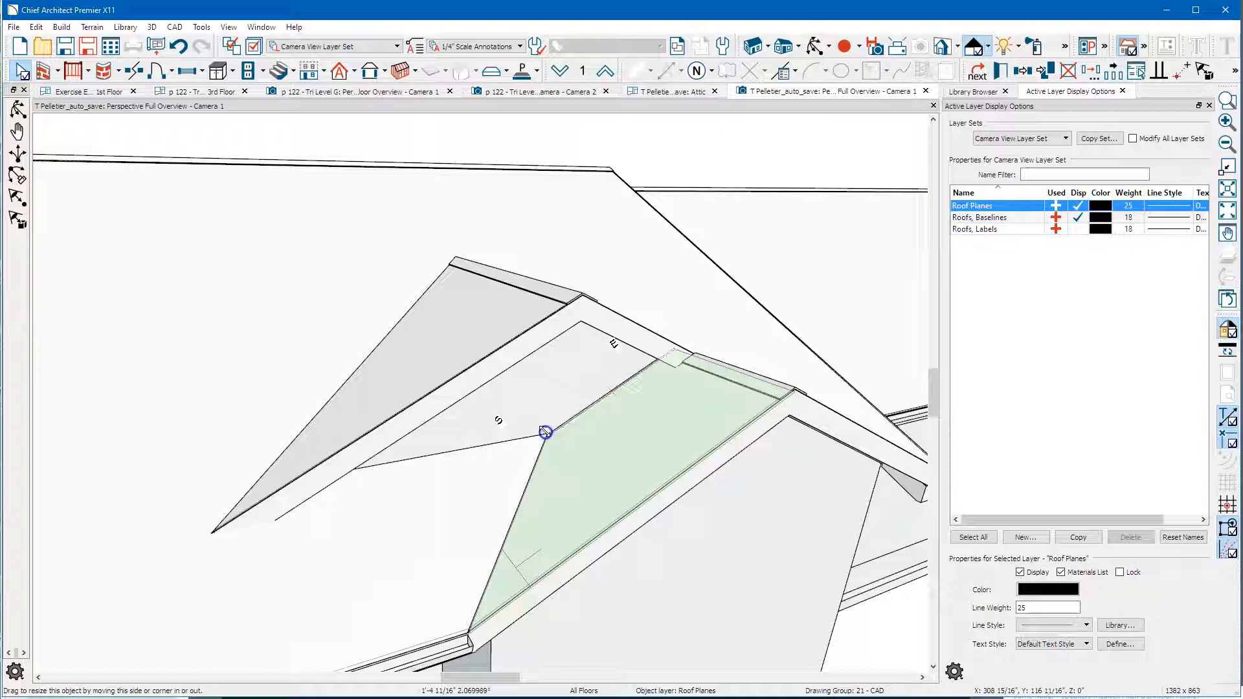
left_click_drag(439, 494, 438, 489)
key("Escape")
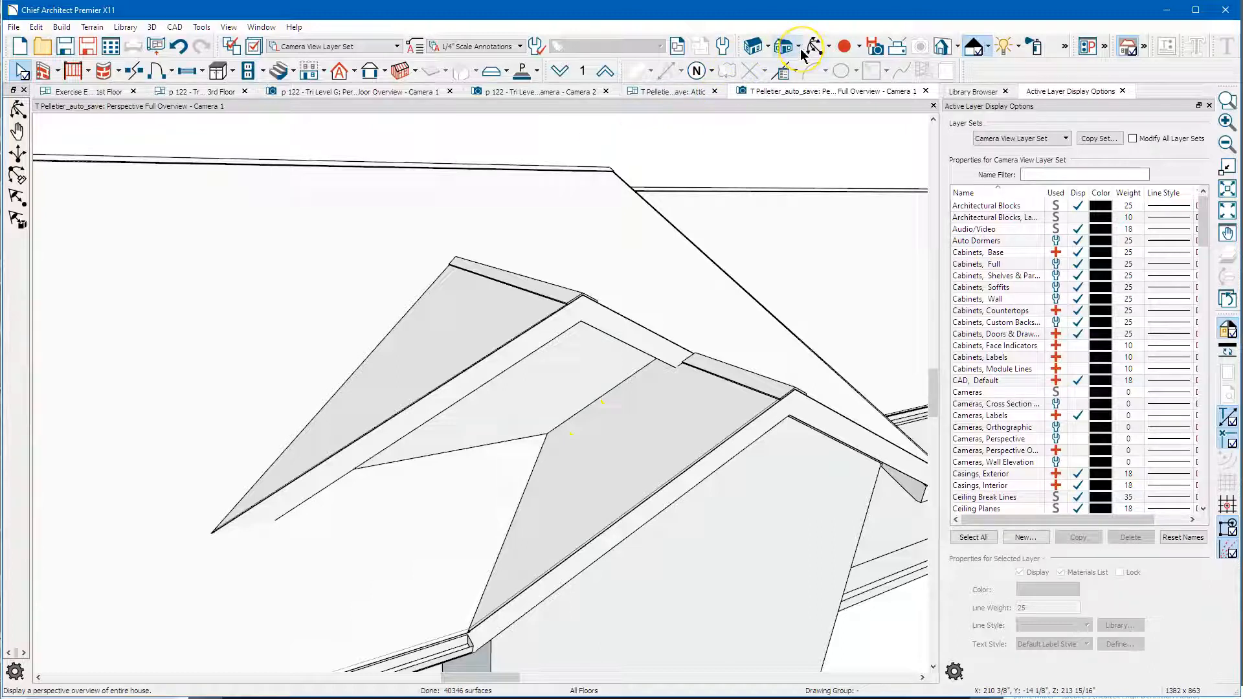
- Render the 3D overview with the Standard technique and show the whole front of the house
left_click(990, 49)
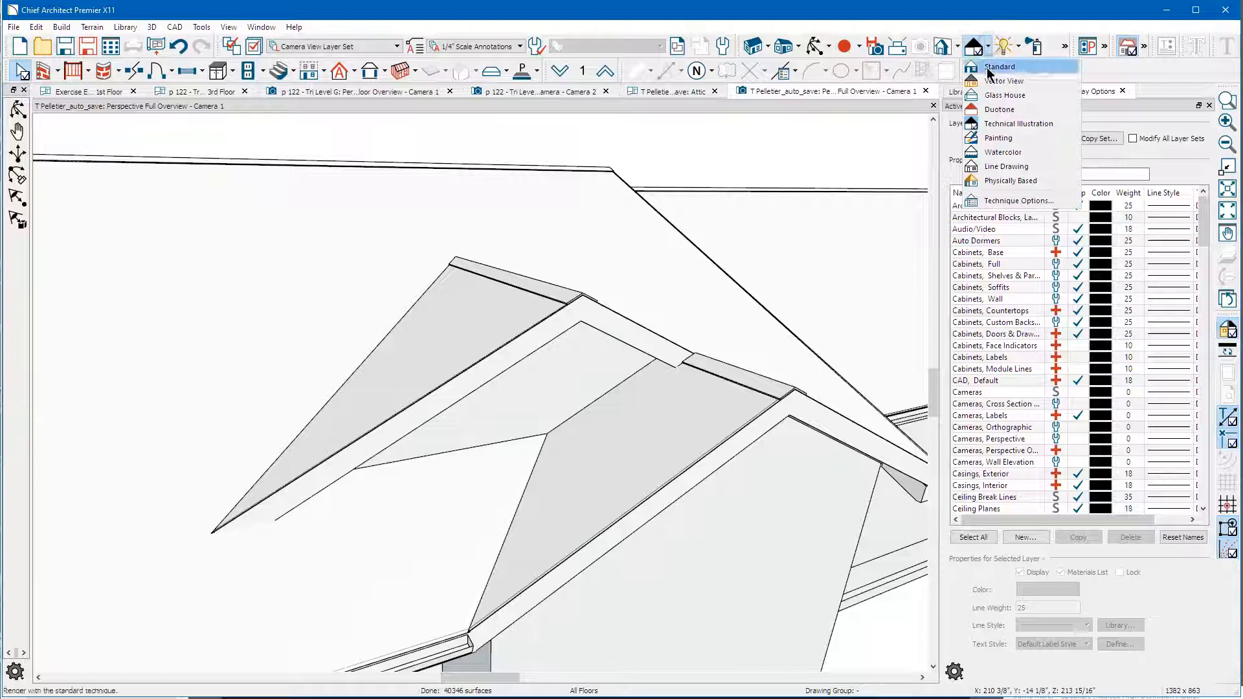
left_click(989, 65)
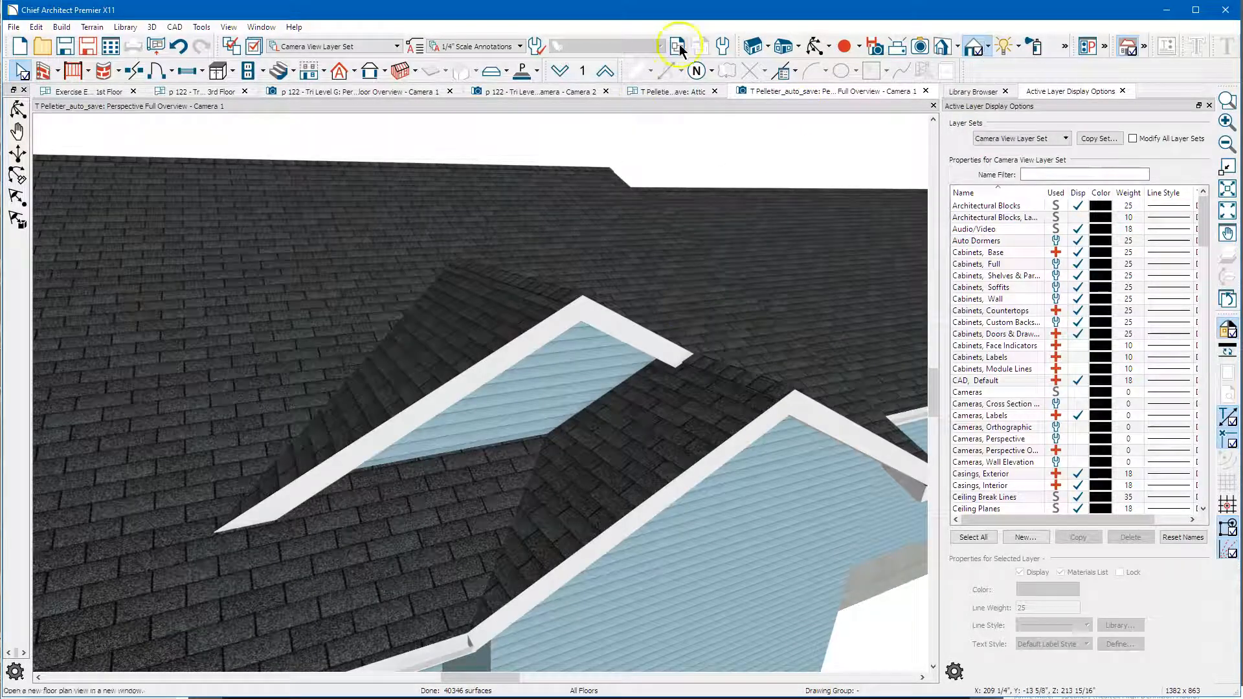
left_click(814, 48)
left_click_drag(577, 305, 619, 363)
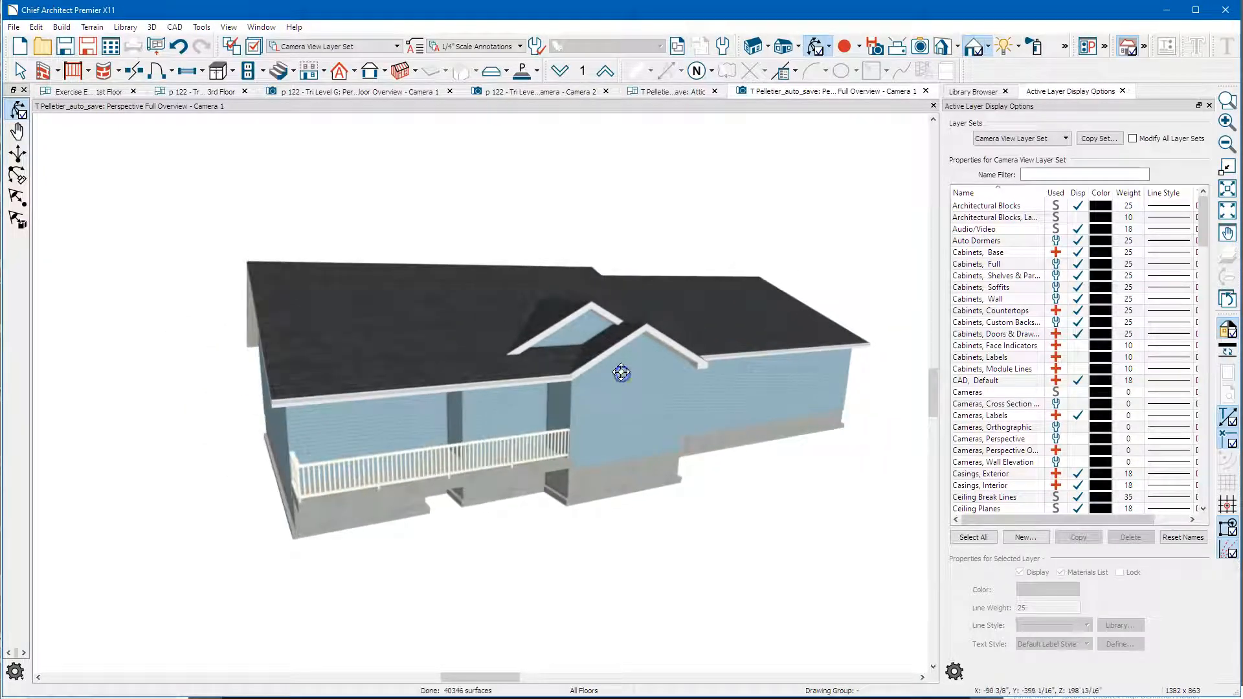
- On the first floor plan, move the bump-out's front wall forward so it projects about 5'-1" from the main wall
left_click(684, 95)
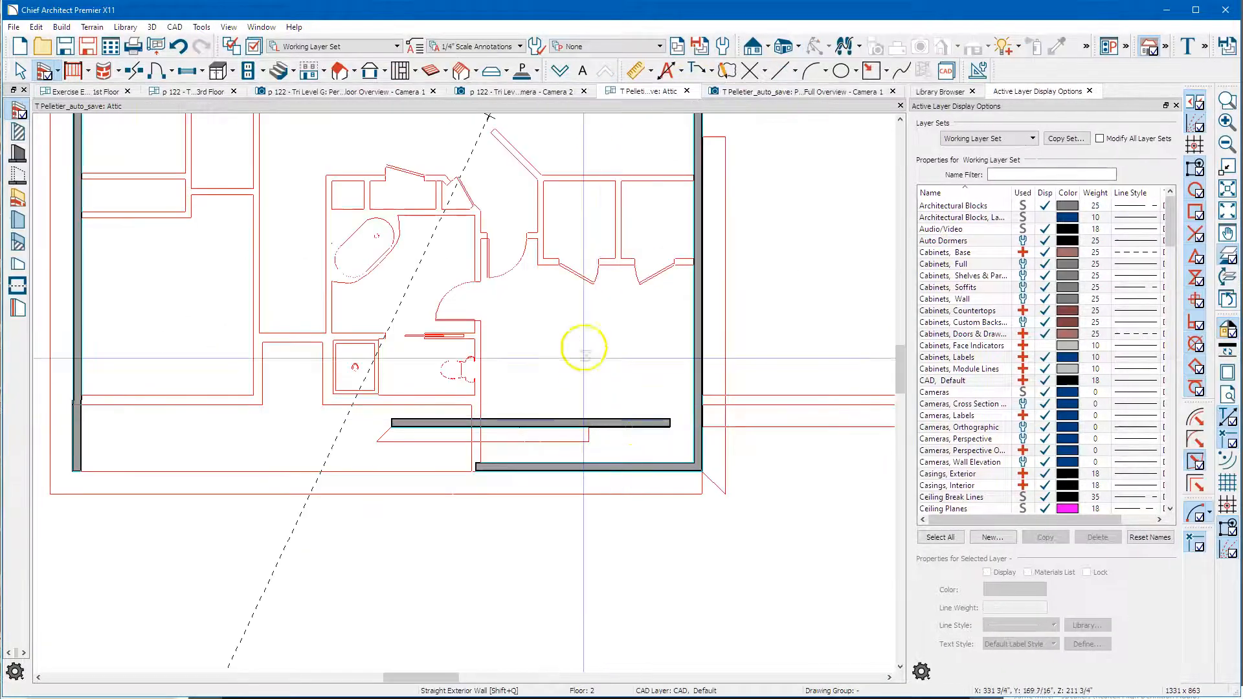
key("space")
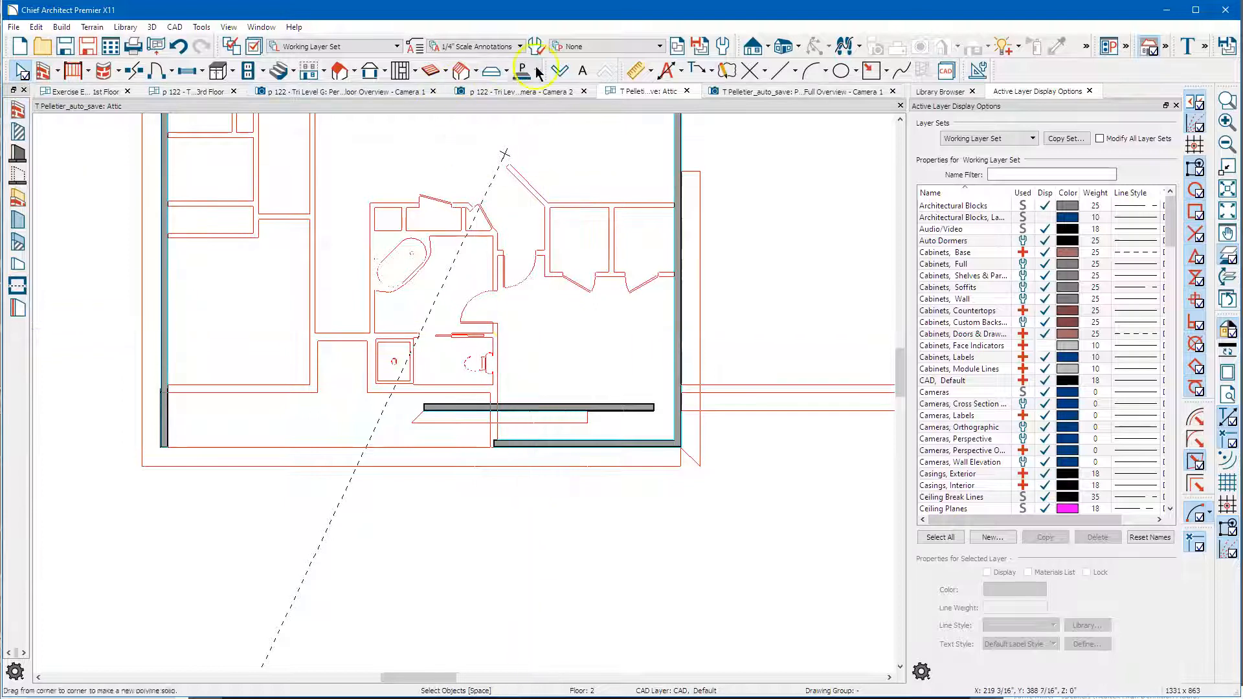
left_click(561, 78)
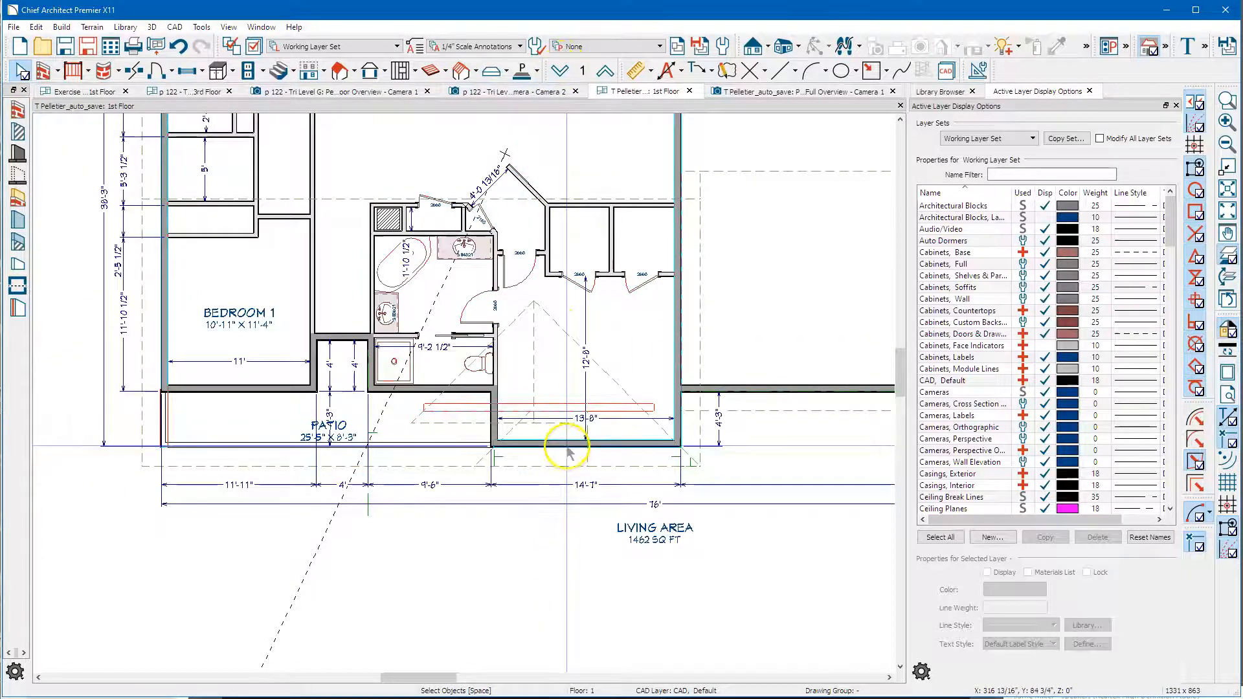
left_click(567, 447)
scroll(565, 447, "up", 2)
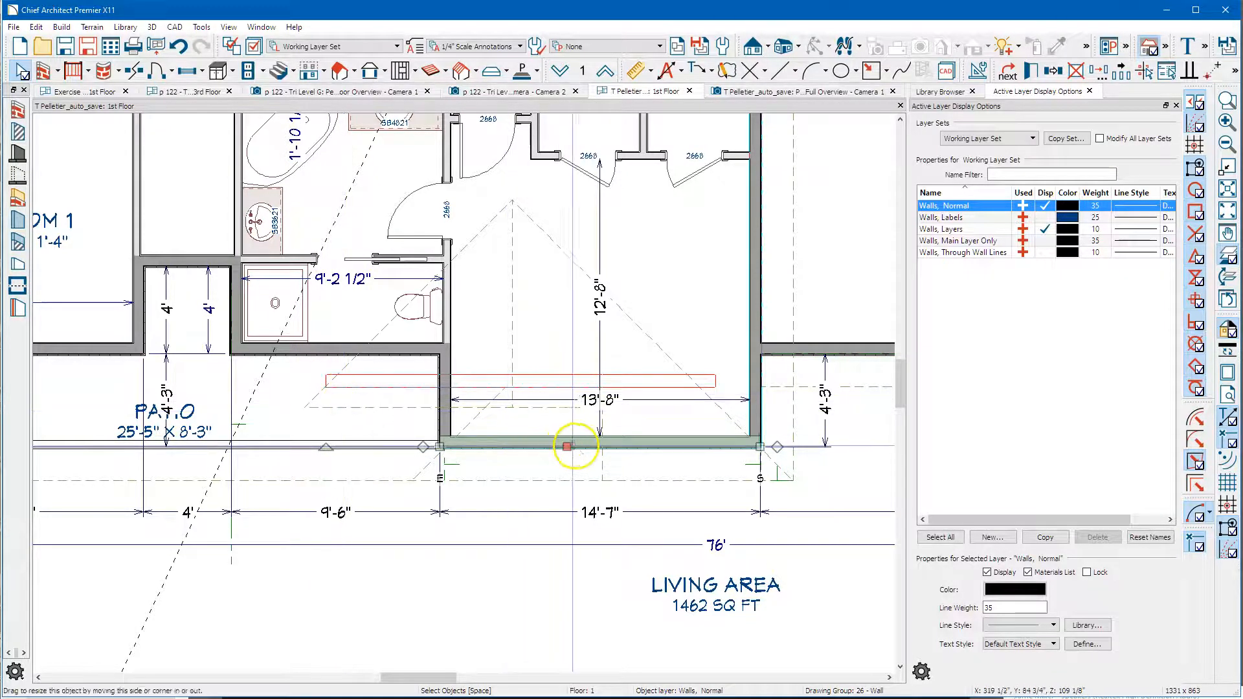
left_click_drag(567, 446, 567, 460)
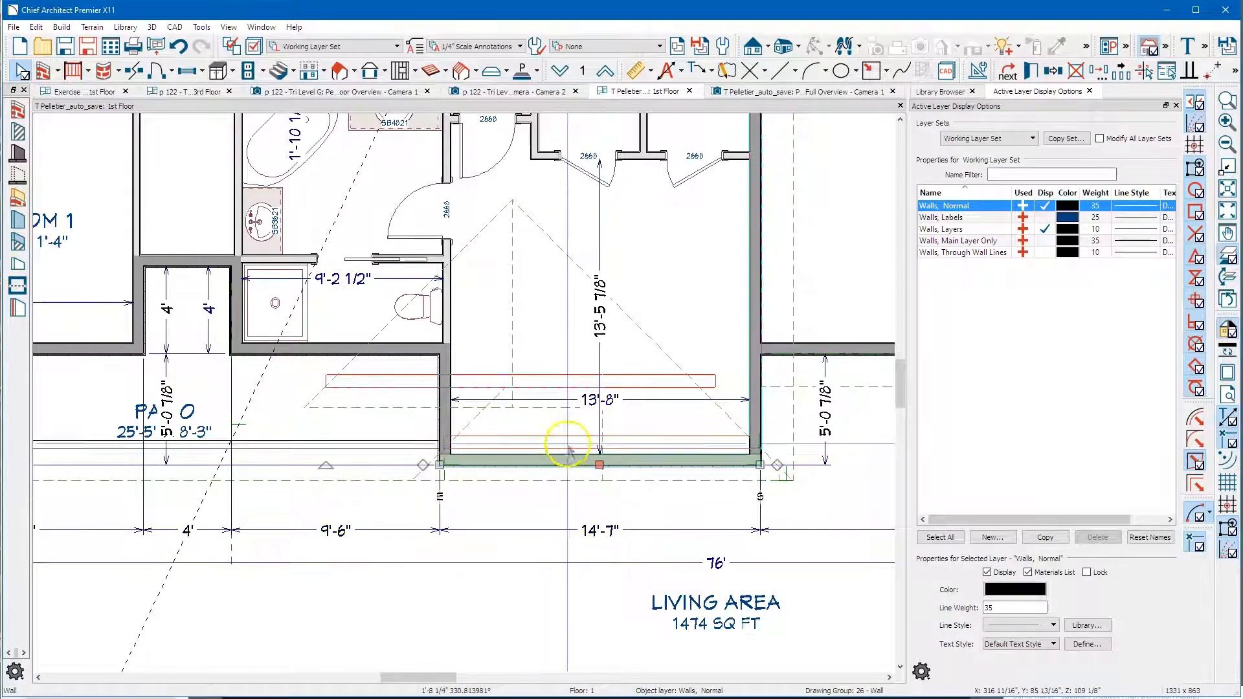
- Extend the front edges of the bump-out's left and right roof planes forward beyond the moved front wall
left_click(571, 483)
left_click(571, 483)
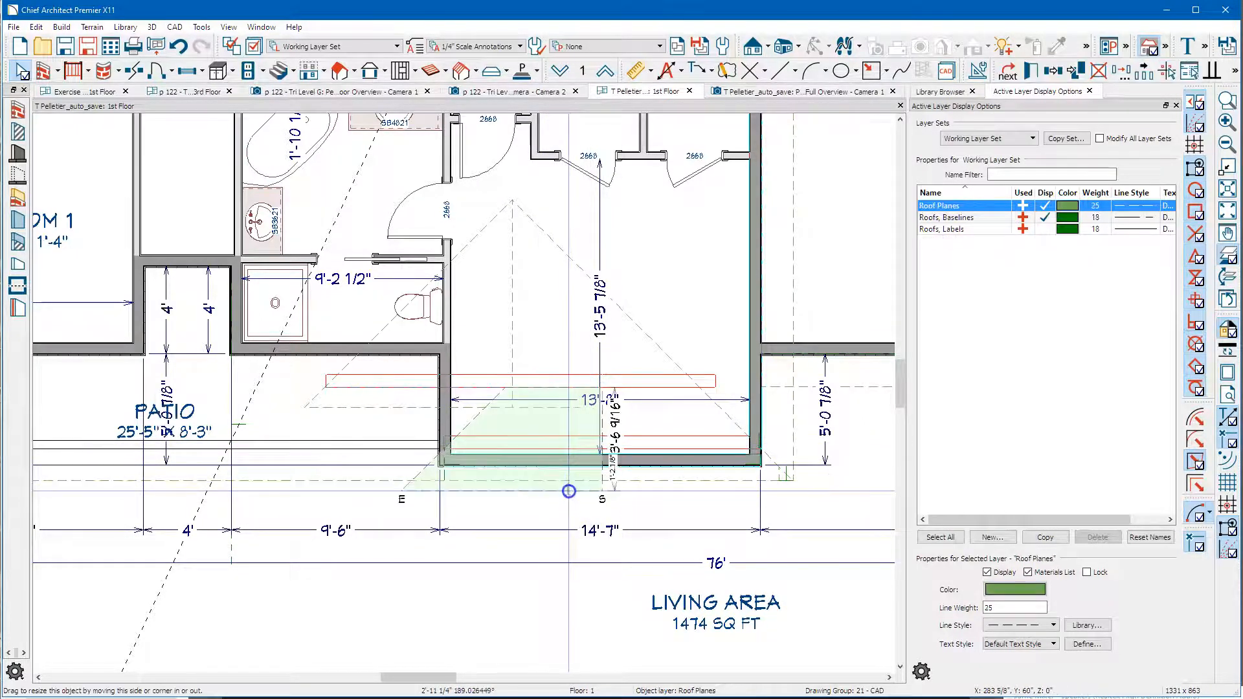
left_click(677, 482)
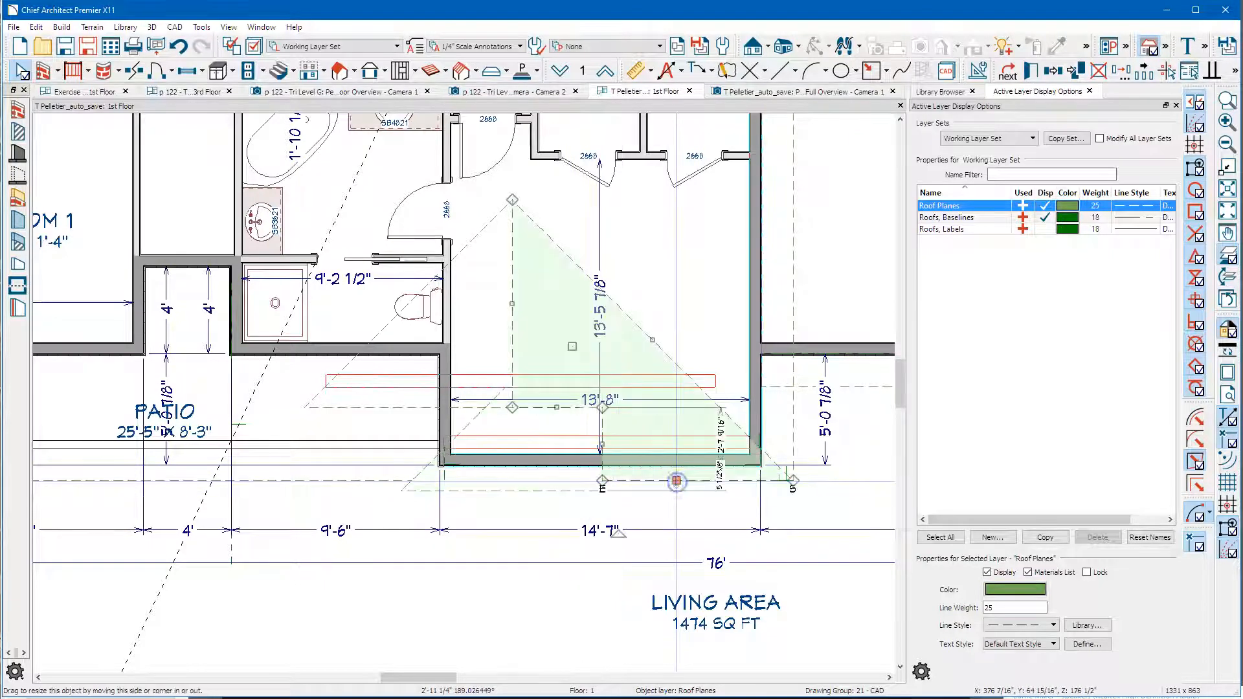
scroll(401, 492, "up", 5)
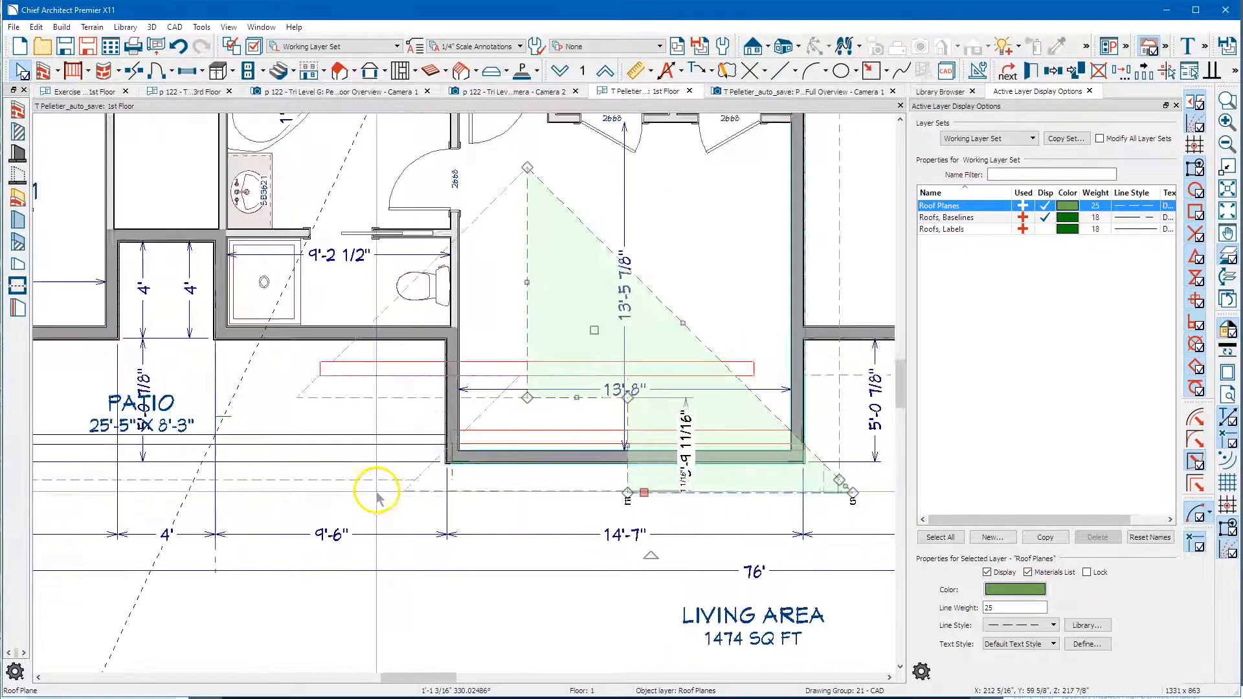
- Break the outer front corners of both bump-out roof planes and square them off to form short straight eave edges
scroll(424, 491, "up", 1)
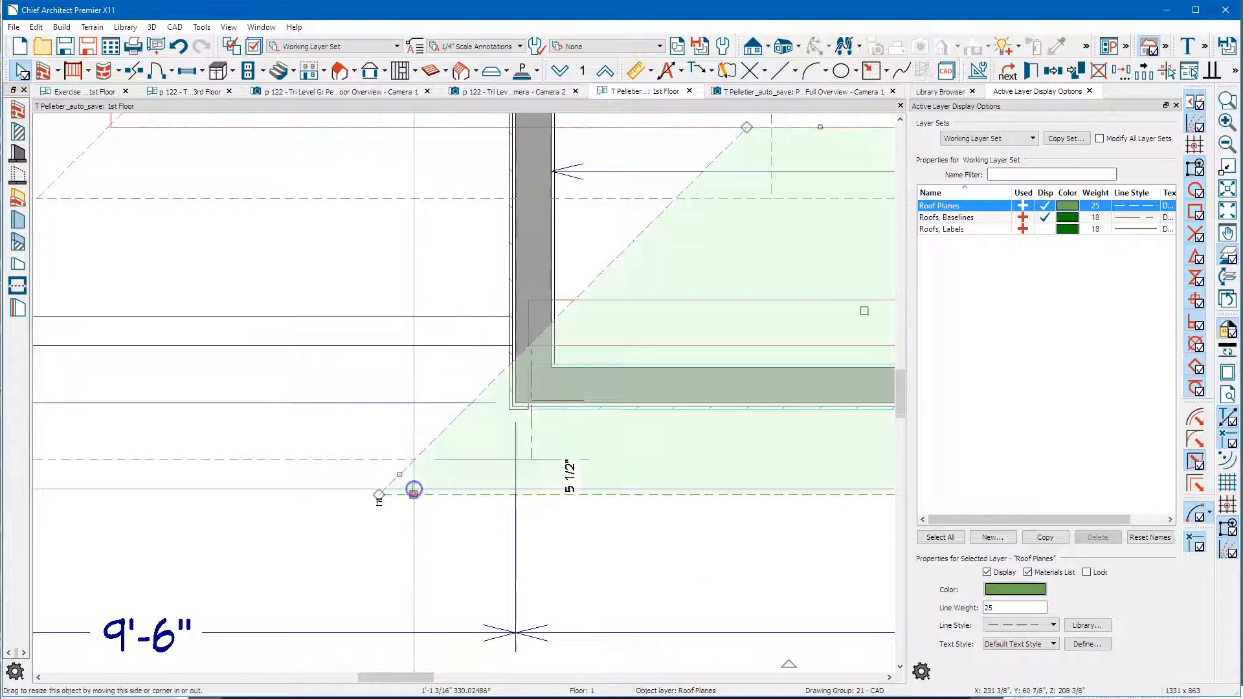
mouse_move(414, 492)
left_mouse_down()
mouse_move(416, 449)
mouse_move(404, 490)
mouse_move(381, 495)
mouse_move(416, 494)
left_mouse_up()
scroll(300, 499, "down", 6)
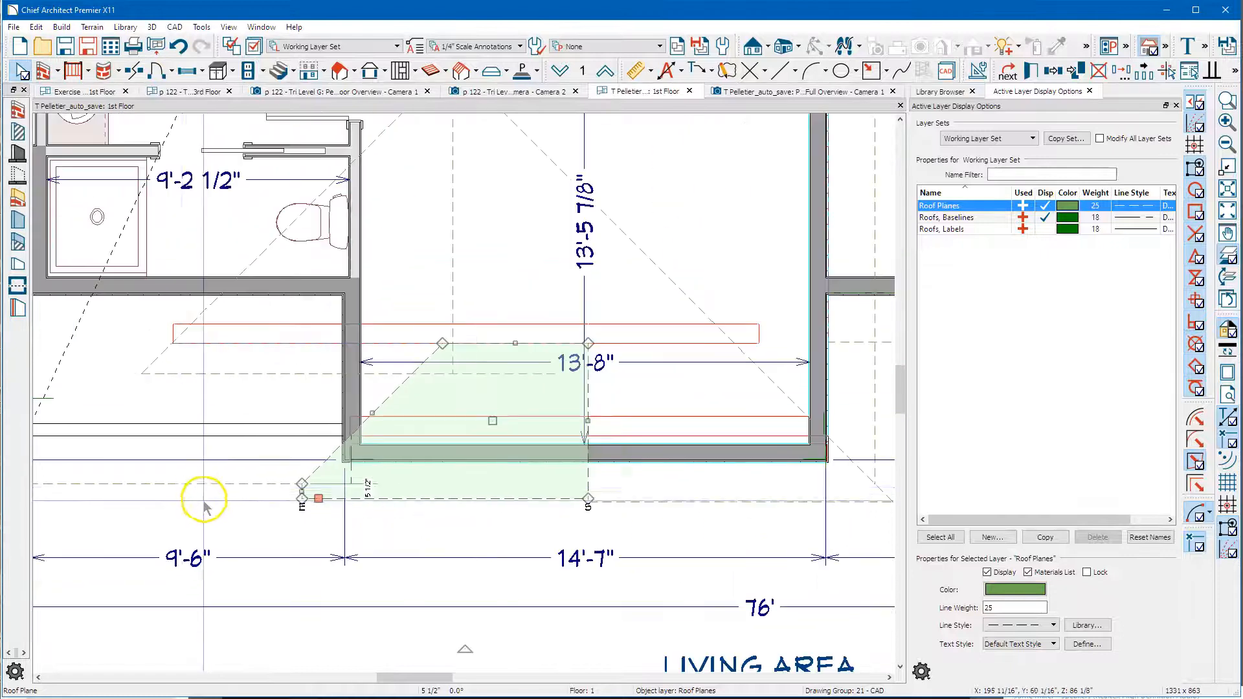
scroll(641, 512, "up", 4)
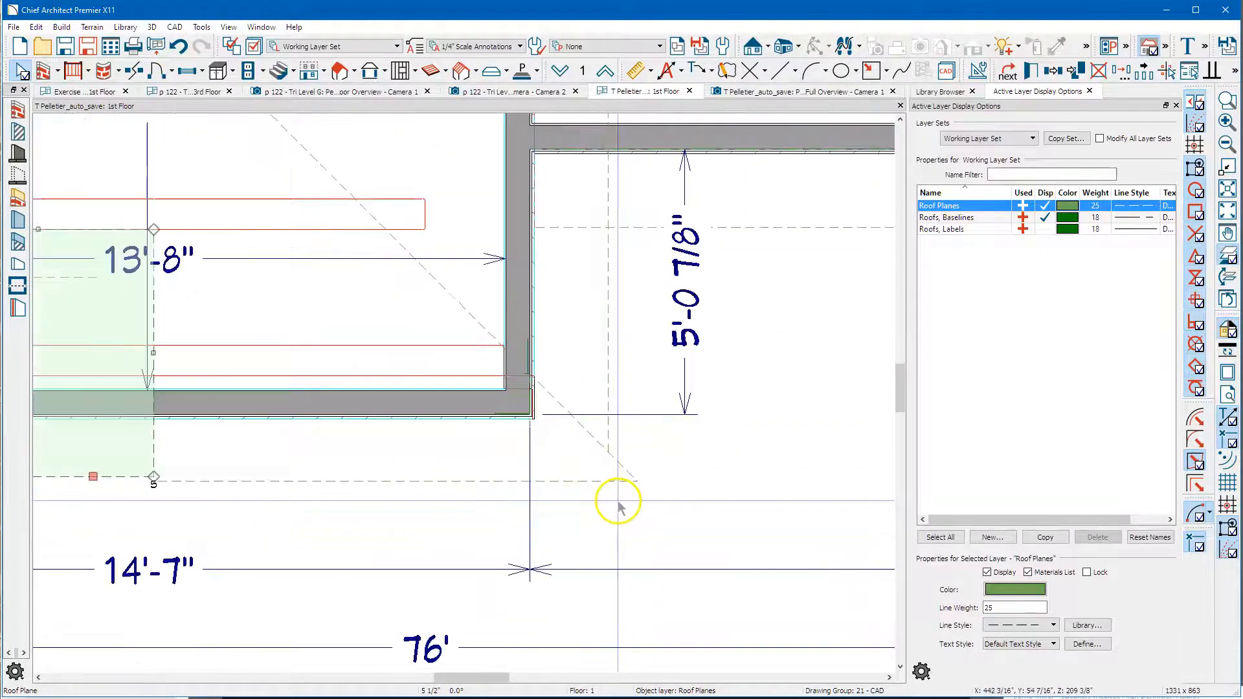
left_click(613, 494)
mouse_move(612, 481)
left_mouse_down()
mouse_move(613, 457)
mouse_move(638, 481)
mouse_move(612, 483)
left_mouse_up()
scroll(615, 492, "down", 5)
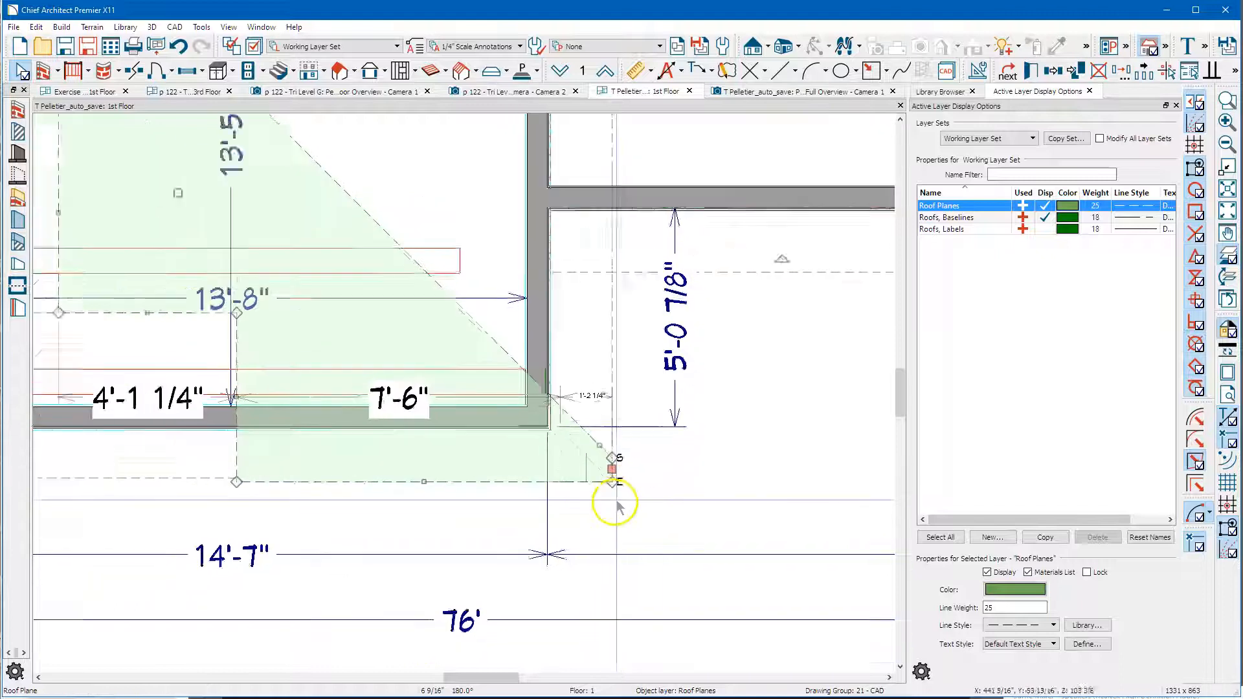
- In the 3D overview, turn off Auto Roof Return for the bump-out's front wall
left_click(756, 91)
left_click_drag(631, 352, 577, 328)
left_click_drag(666, 327, 546, 395)
key("space")
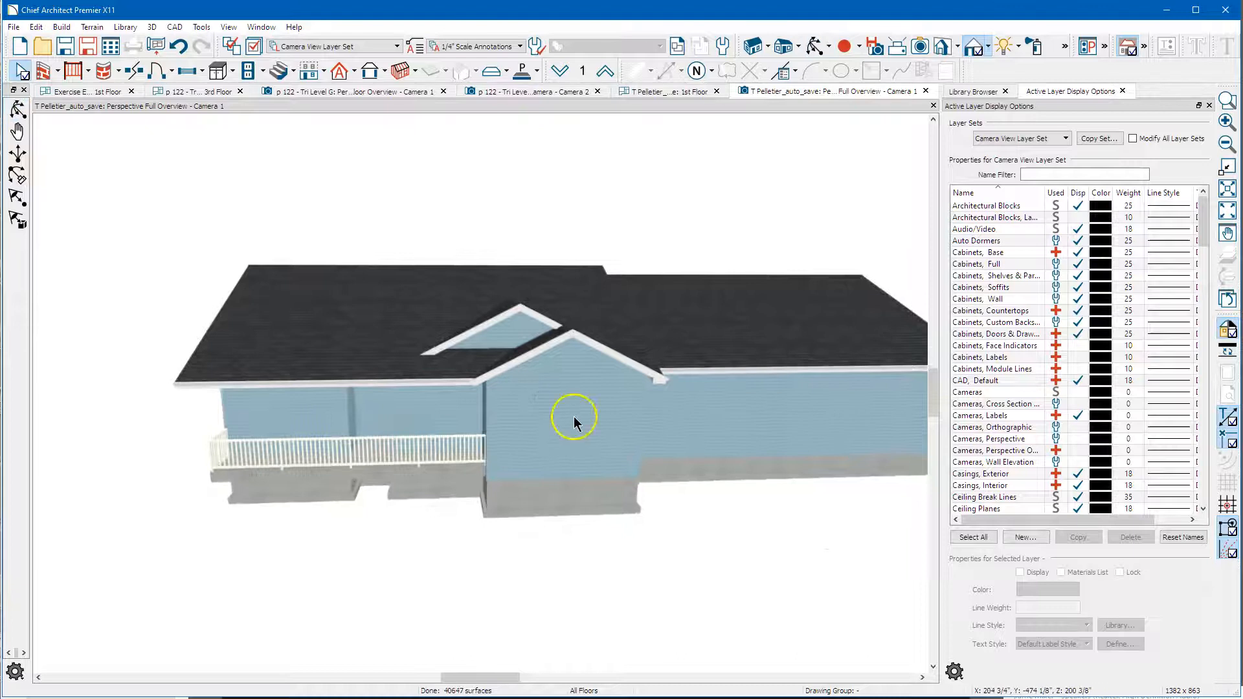
left_click(569, 371)
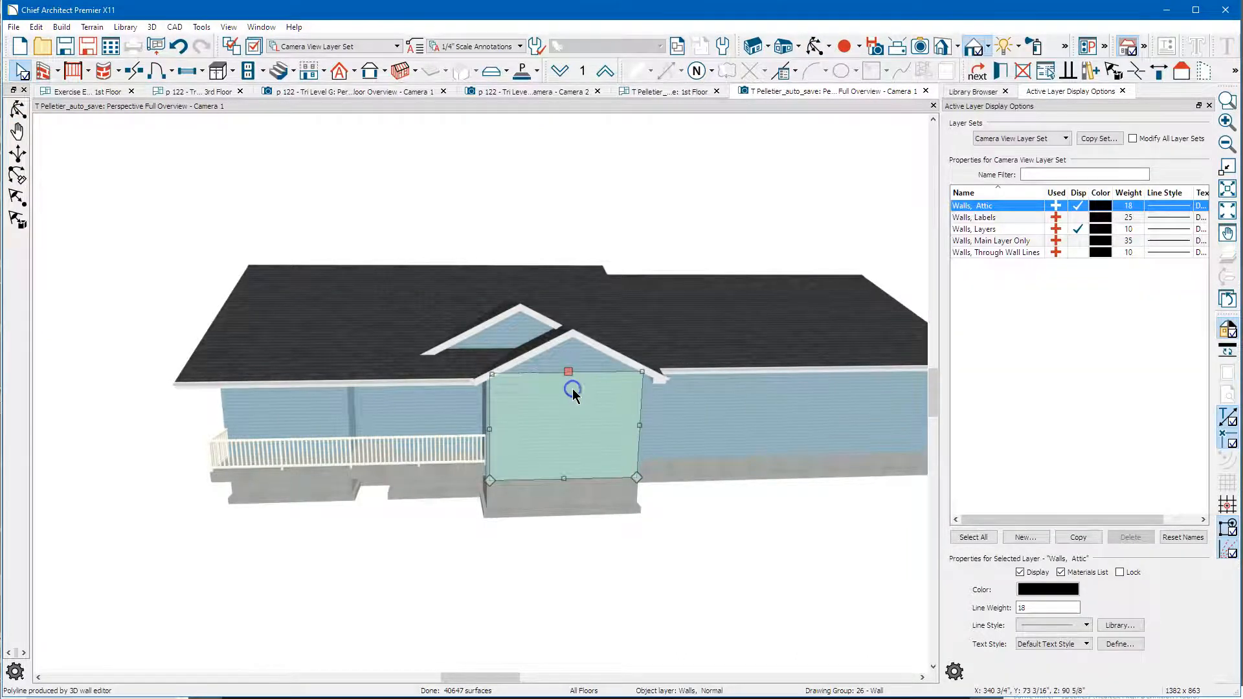
double_click(572, 392)
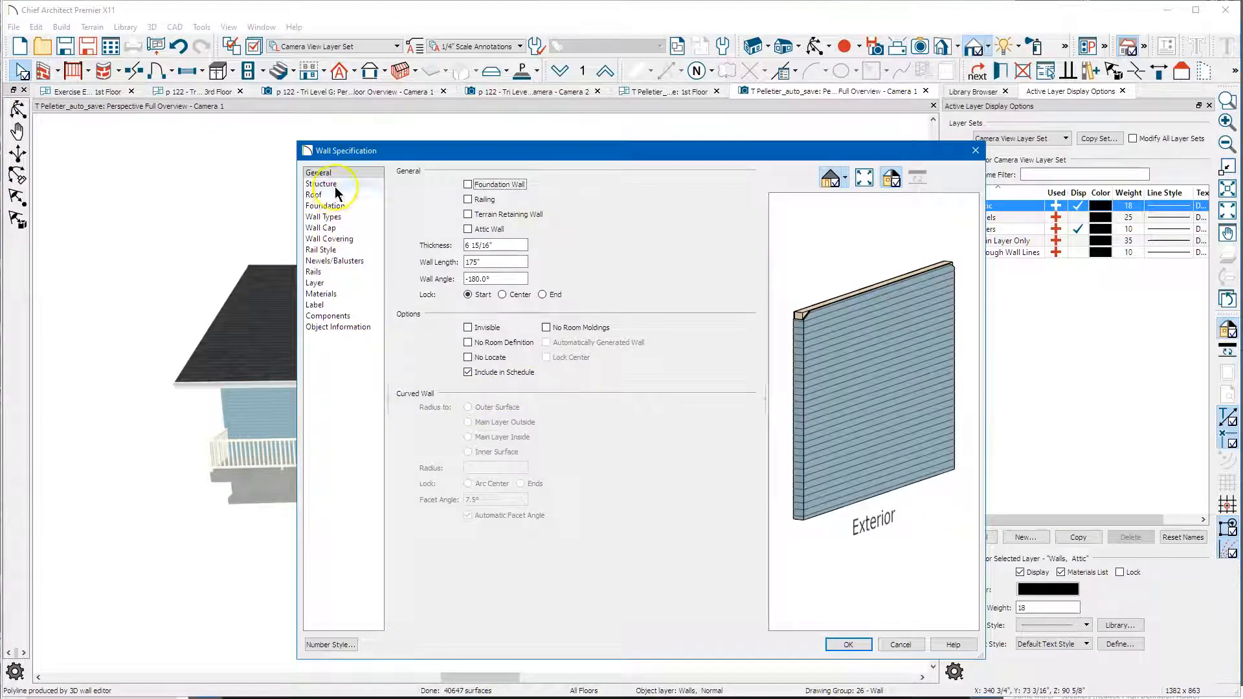
left_click(313, 194)
left_click(437, 446)
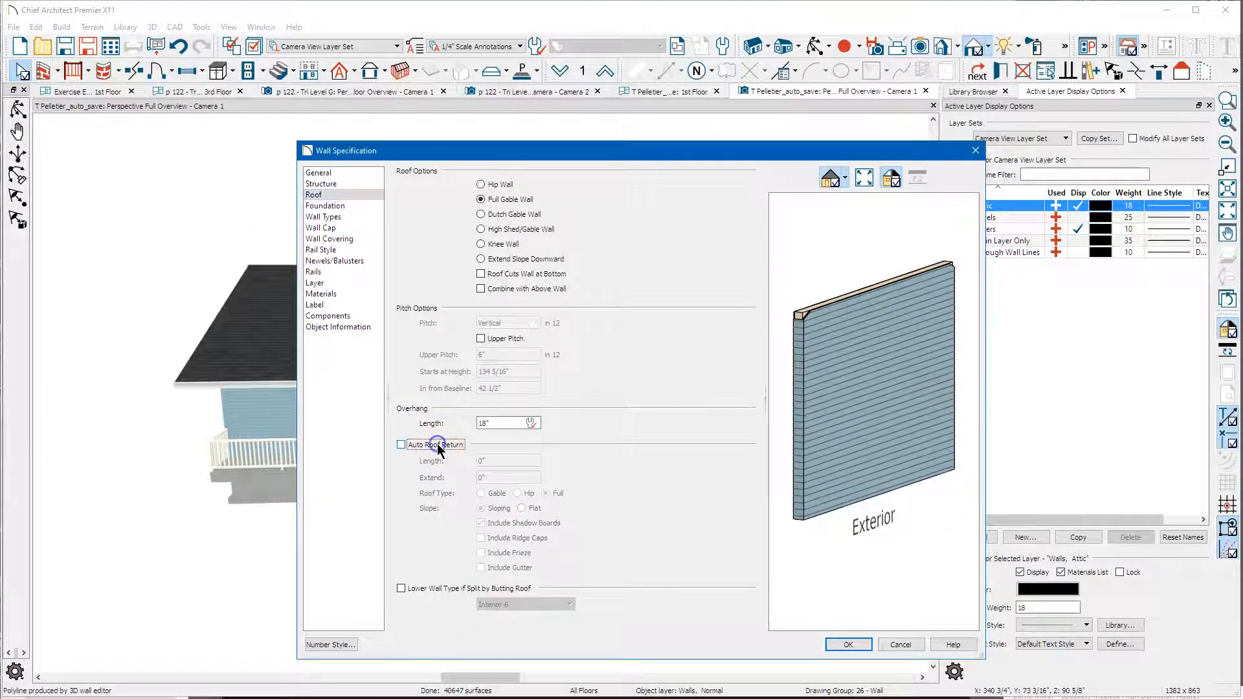
left_click(843, 644)
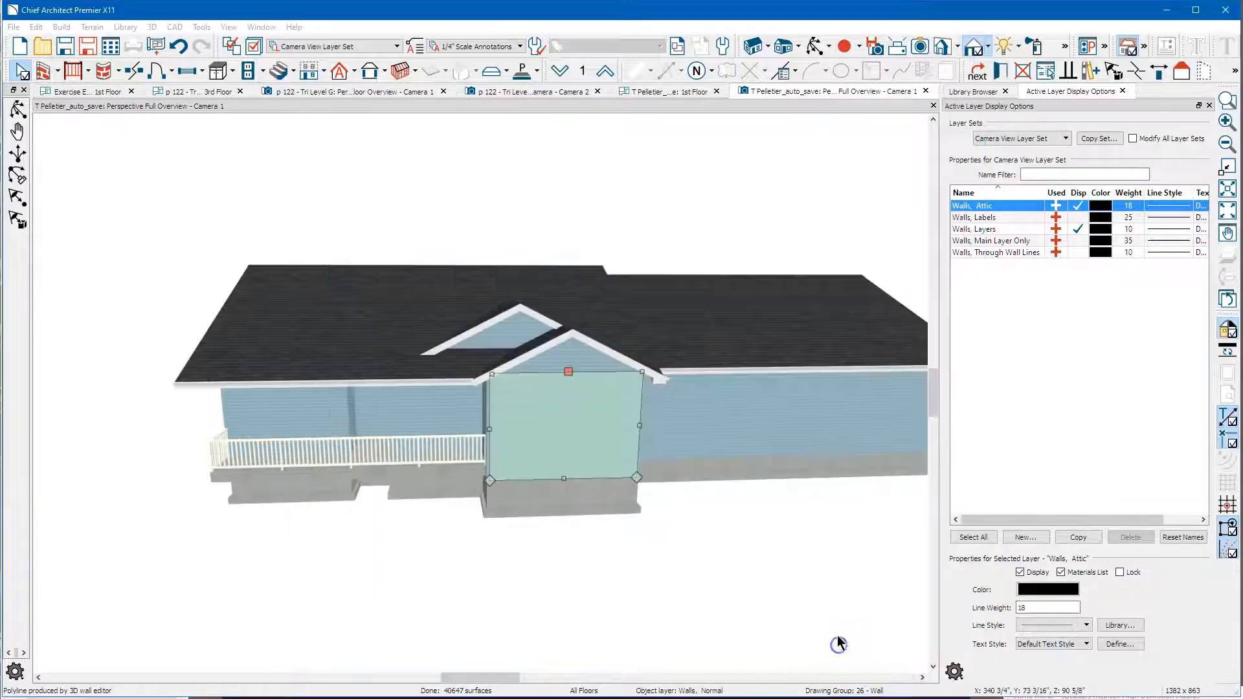
- Check the roof options of the attic wall above the bump-out's front wall and discard the dialog
left_click(579, 366)
double_click(579, 365)
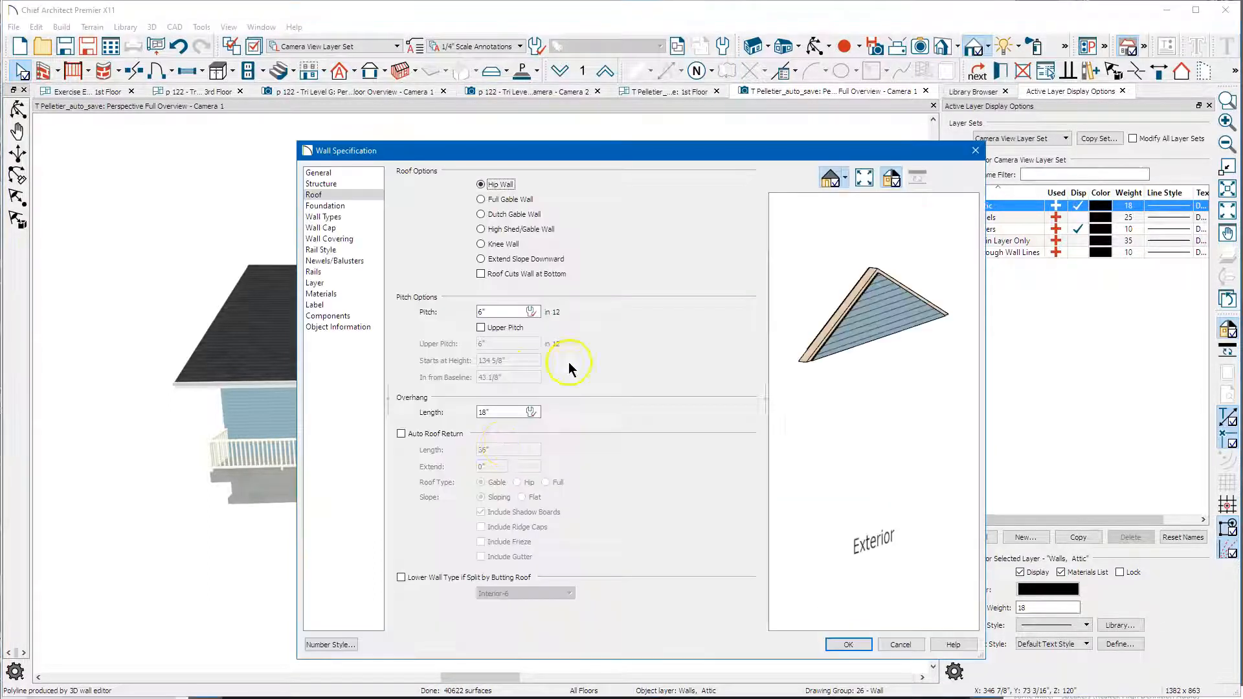
left_click(846, 644)
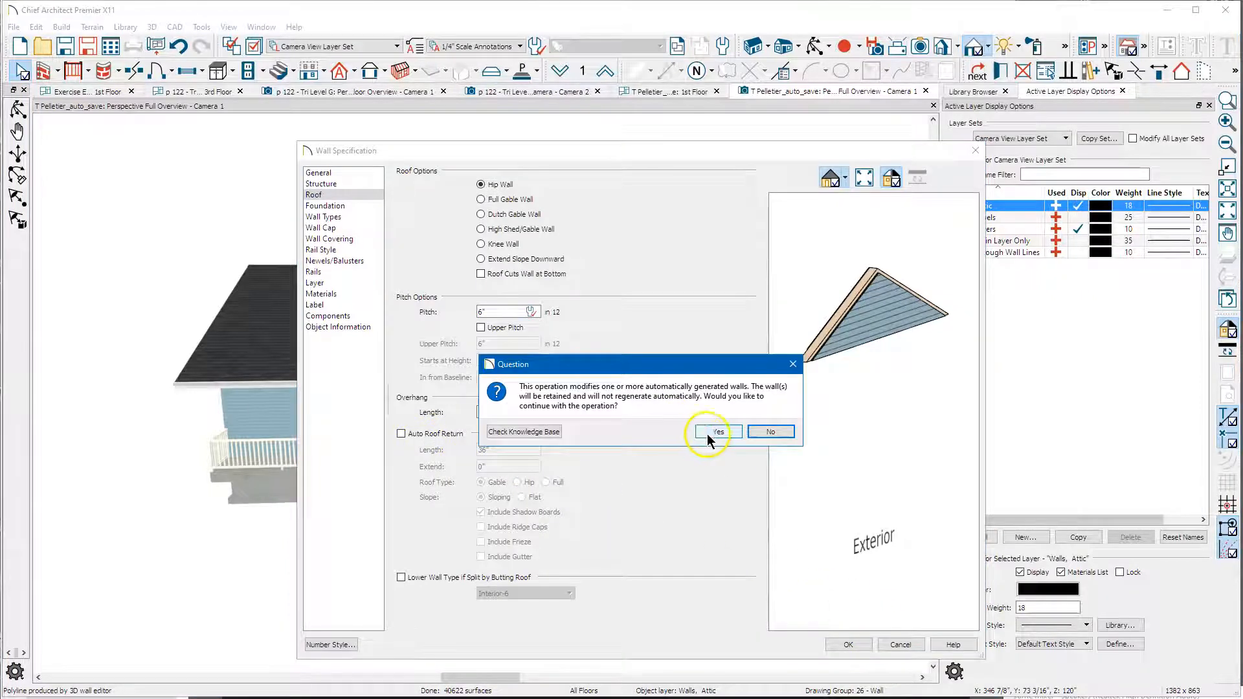
left_click(708, 433)
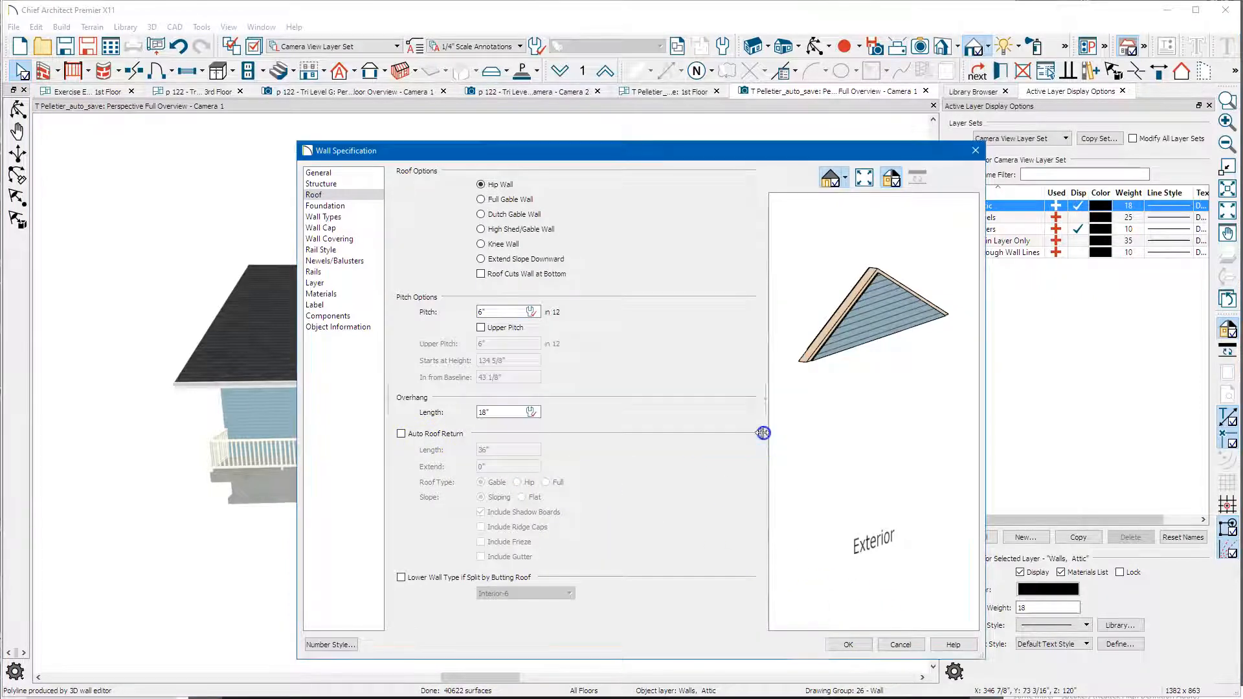
left_click(900, 644)
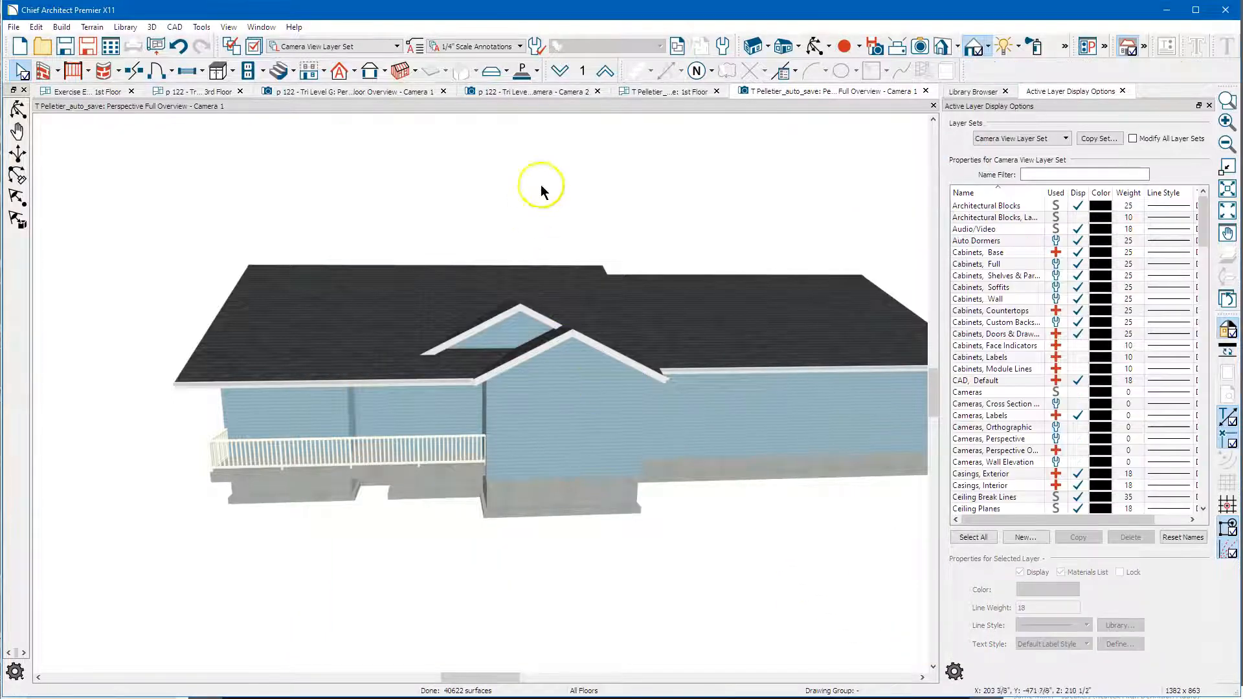
- Compare the height and pitch settings of the bump-out's left and right roof planes in the 3D overview
left_click(814, 48)
left_click_drag(649, 272, 521, 333)
scroll(521, 333, "up", 10)
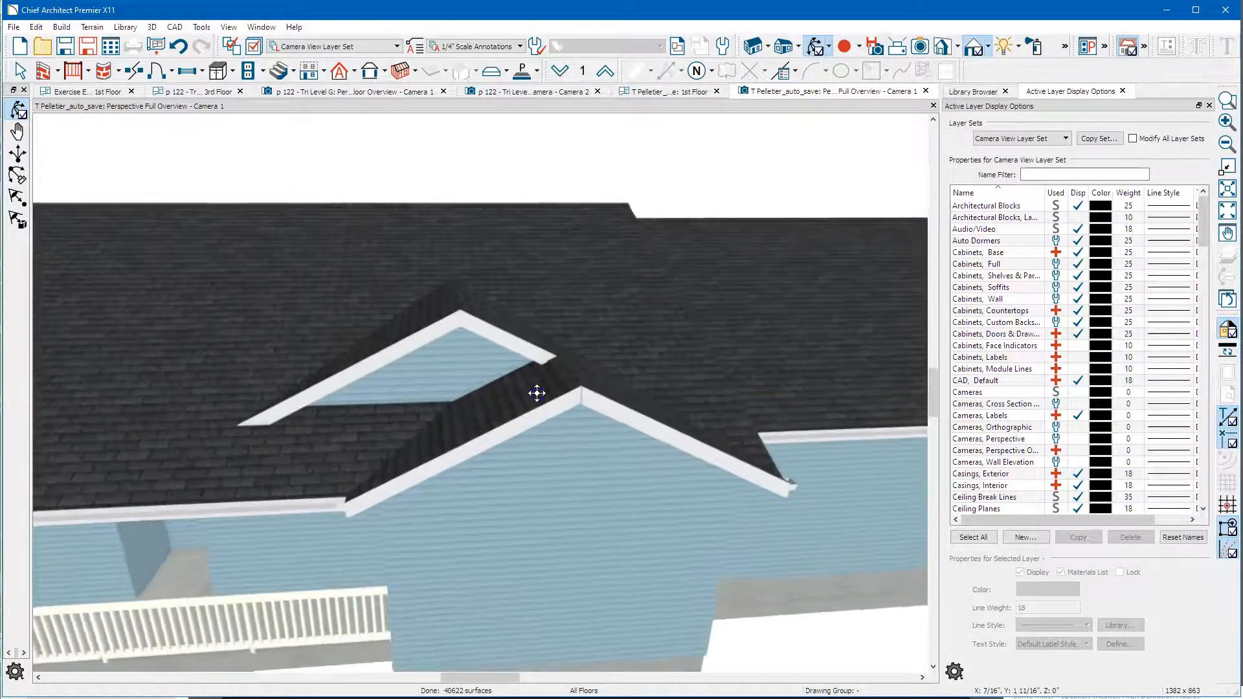
left_click_drag(537, 393, 571, 411)
key("space")
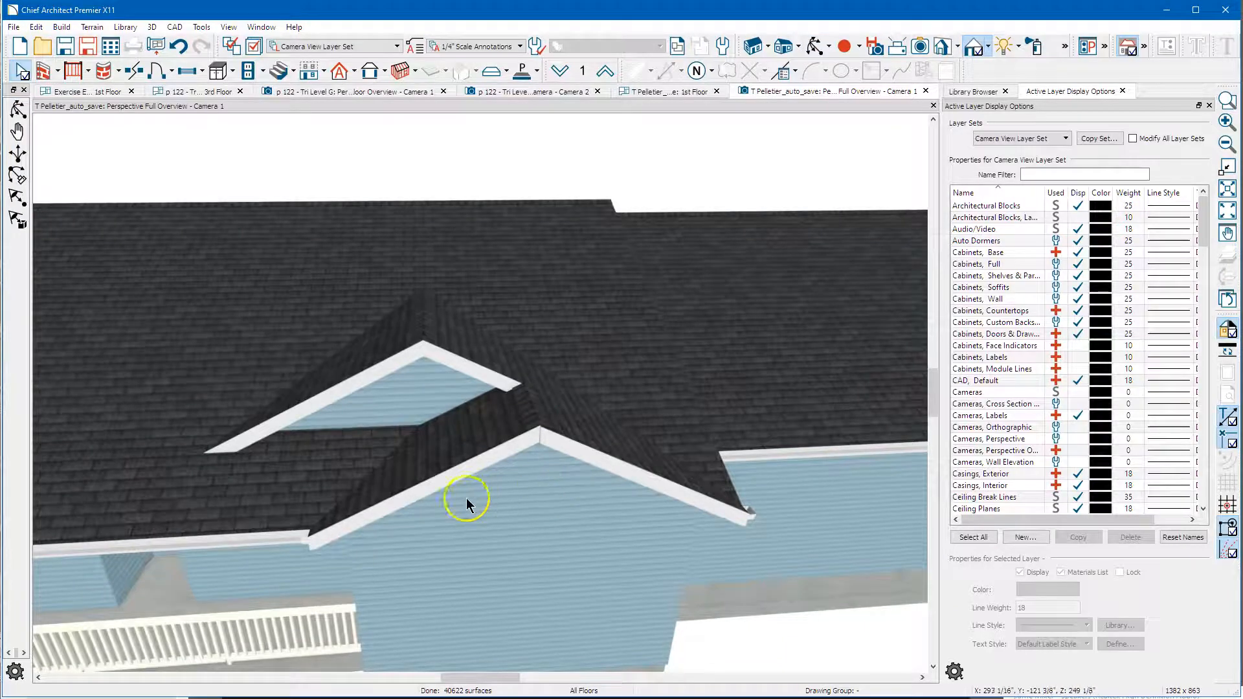
double_click(439, 480)
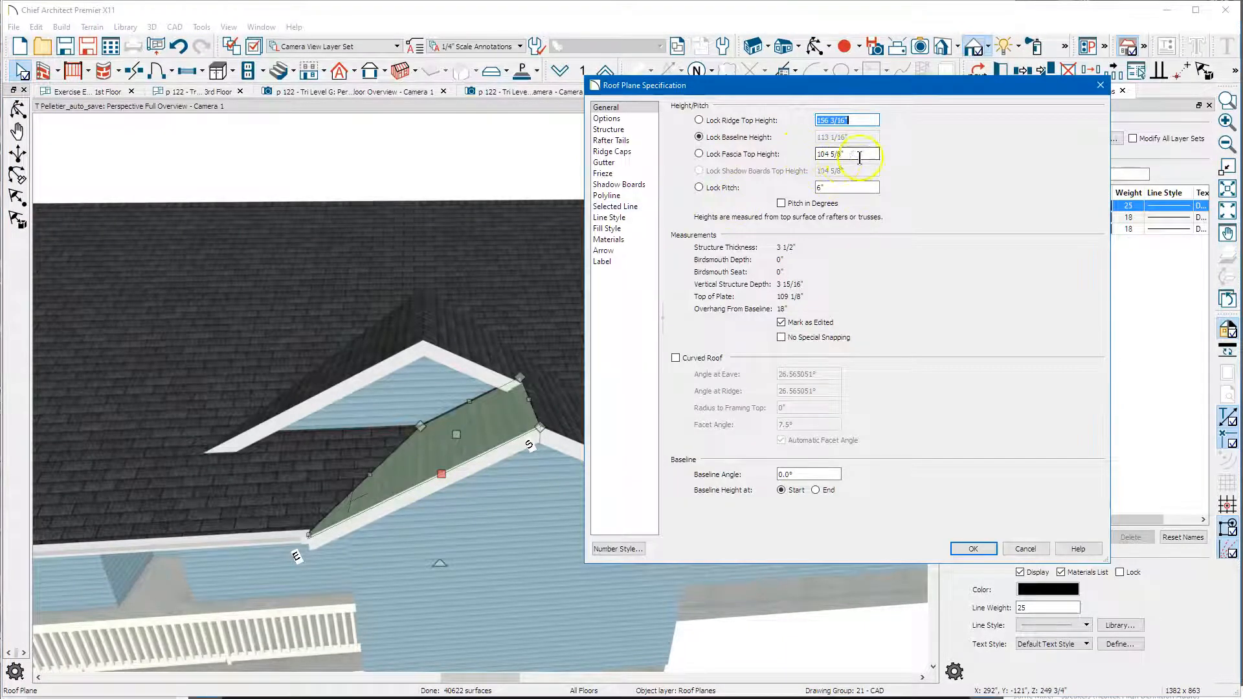
left_click(1027, 549)
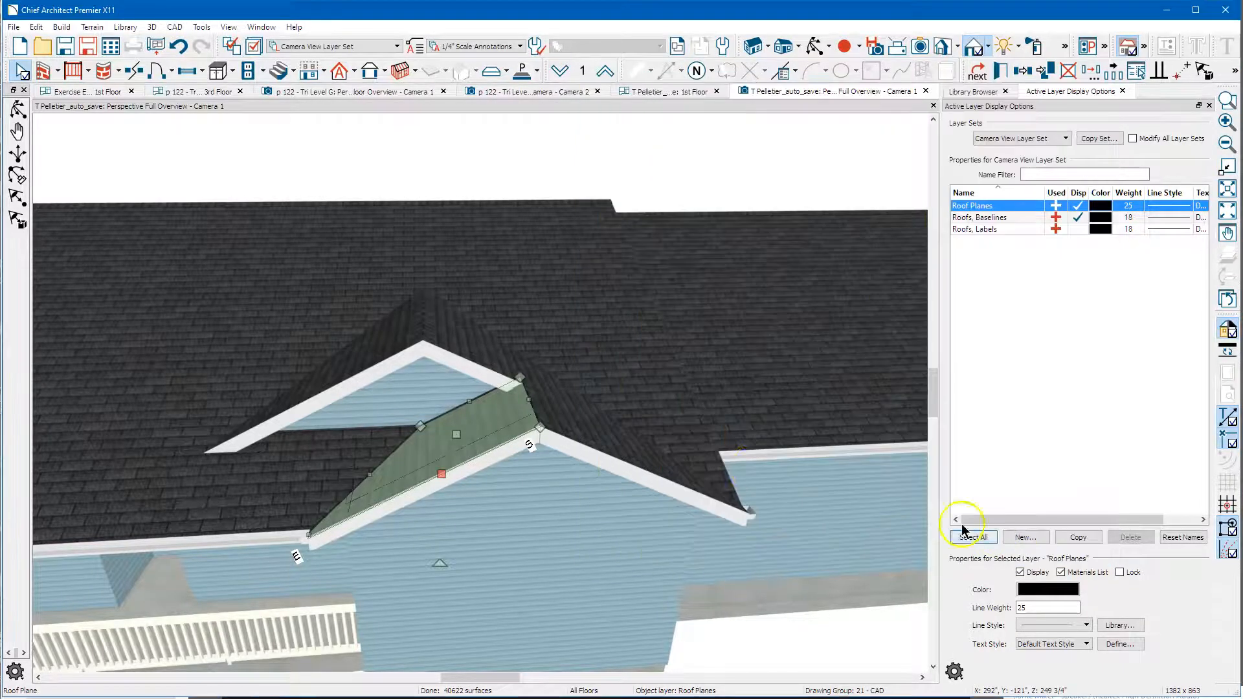
double_click(627, 469)
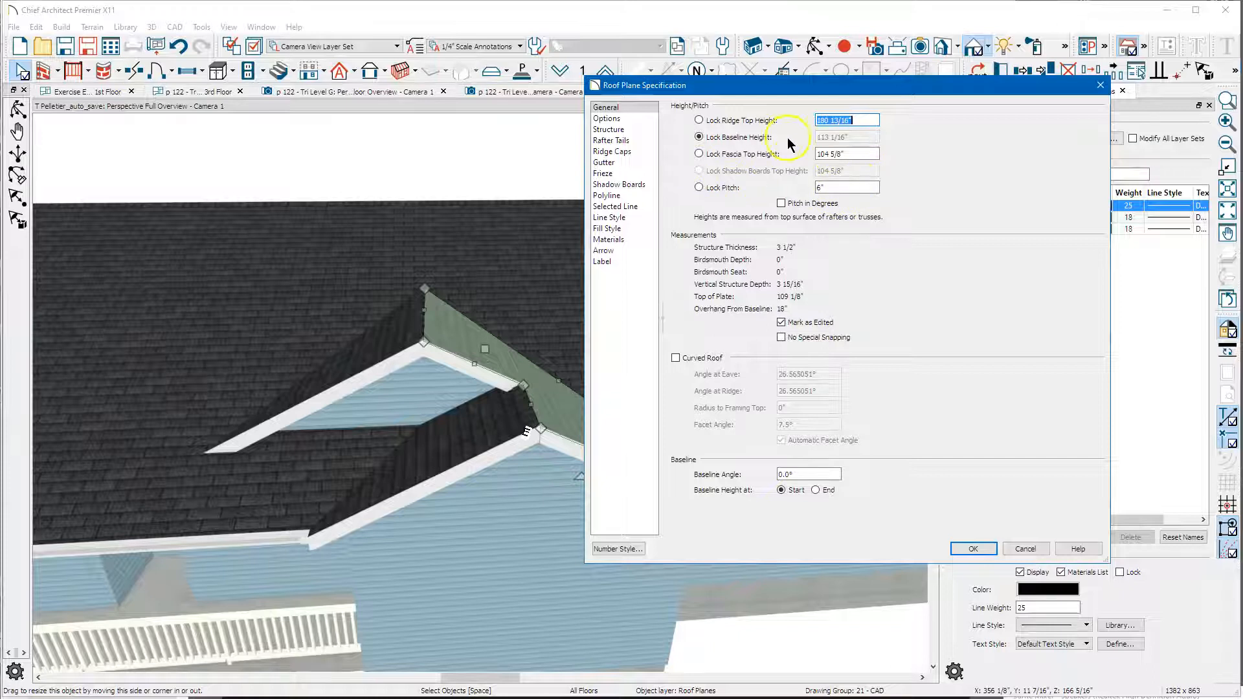
left_click(1024, 547)
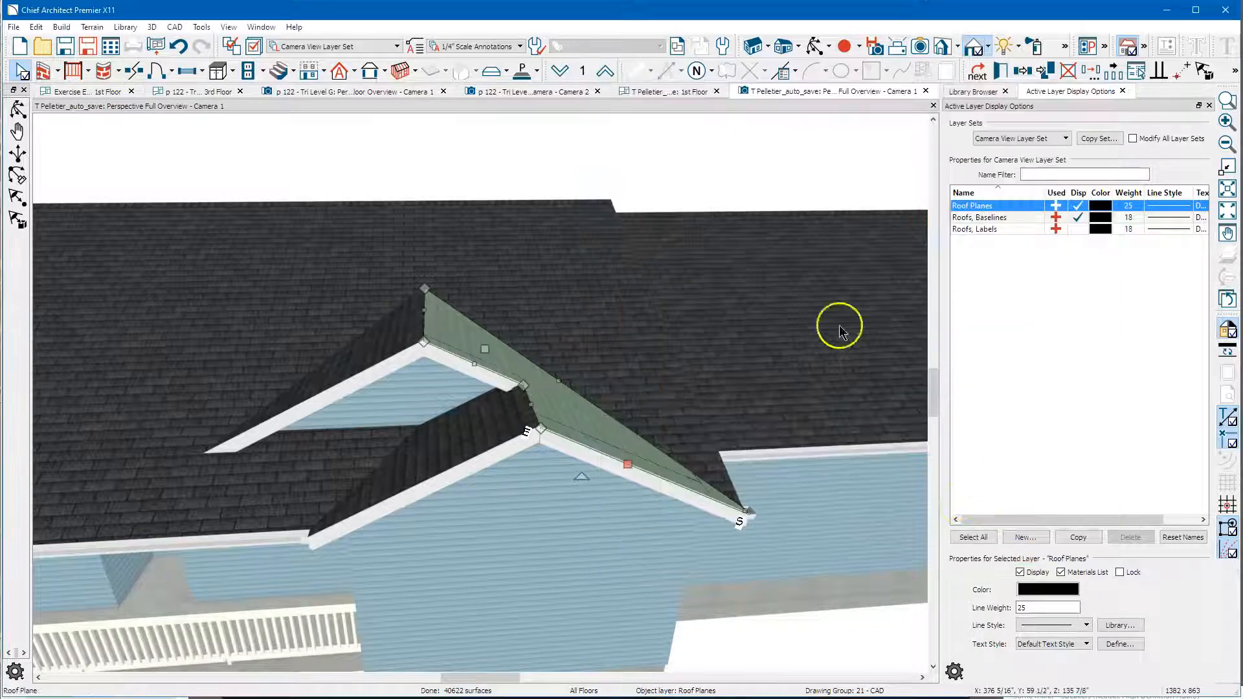
- On the floor plan, align the left roof plane's front edge with the right plane's front edge and select the front wall
left_click(669, 92)
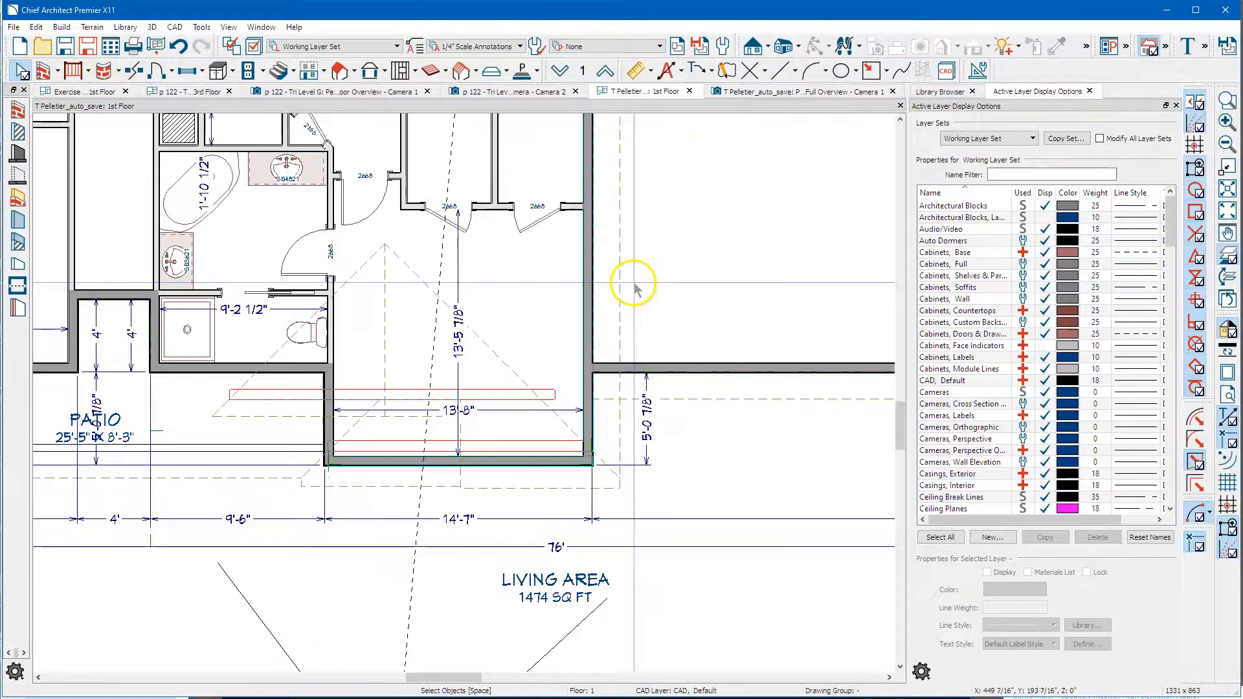
scroll(441, 492, "up", 5)
left_click(453, 492)
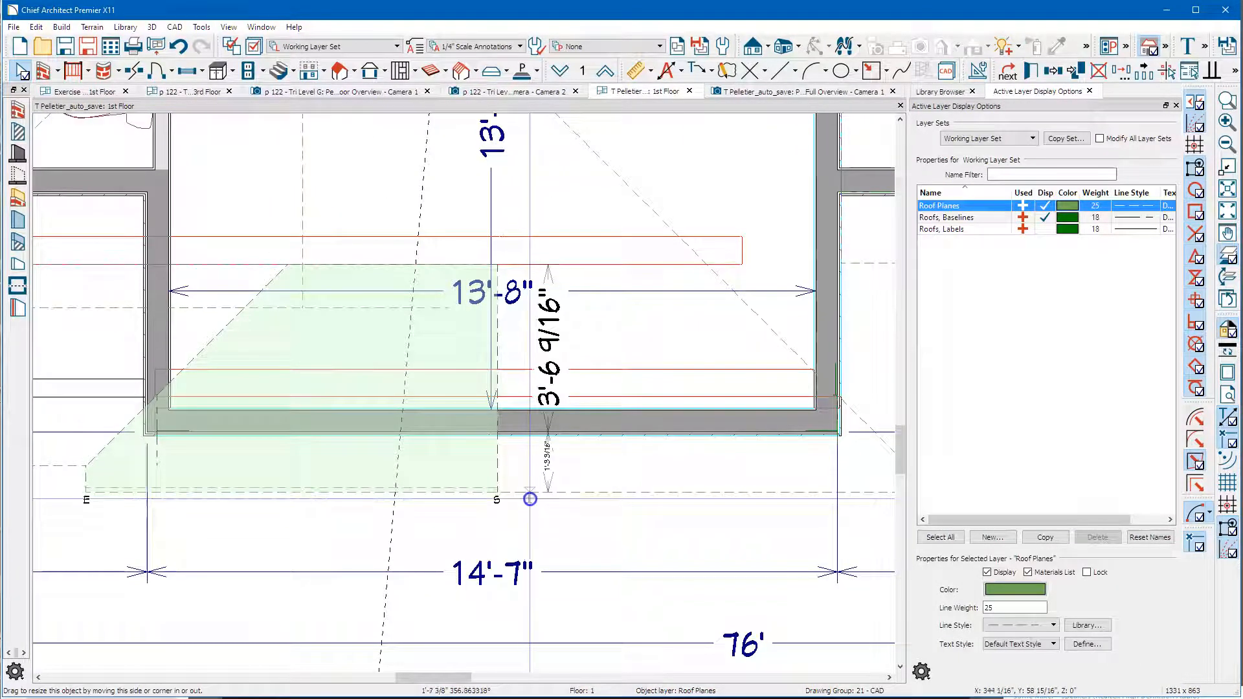
left_click(521, 490)
left_click(526, 431)
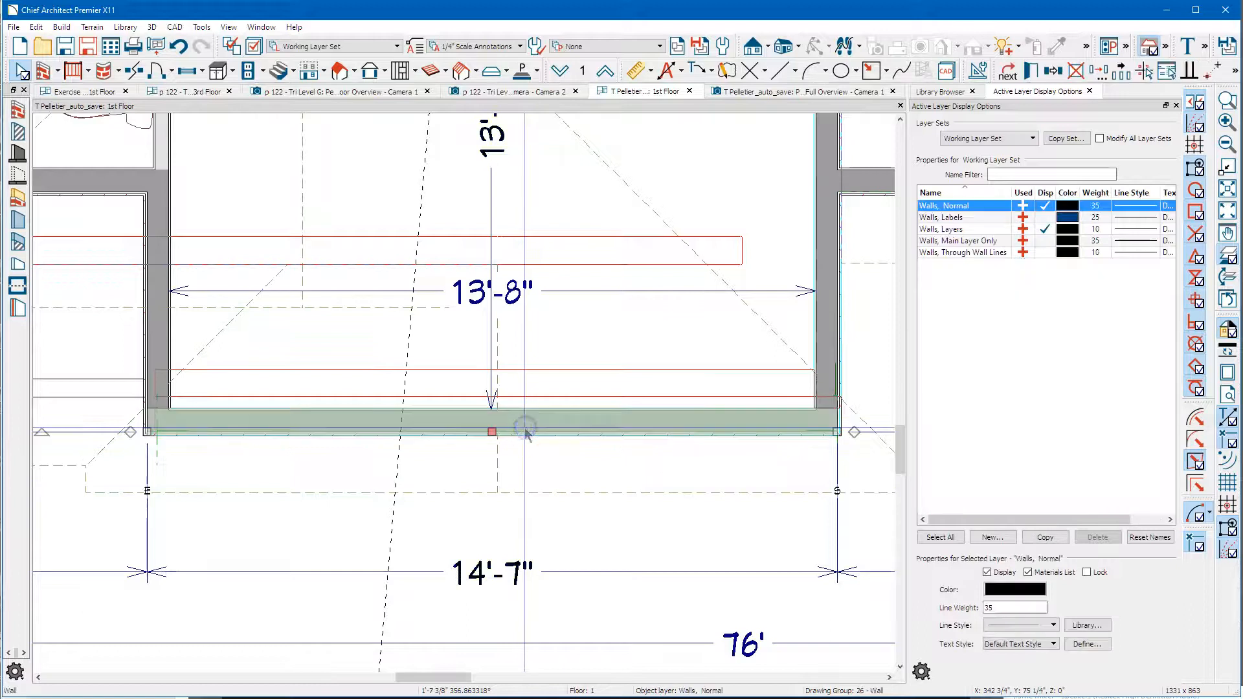
- On the floor plan, turn Auto Roof Return back on for the bump-out's front wall, using the Full roof type
double_click(525, 429)
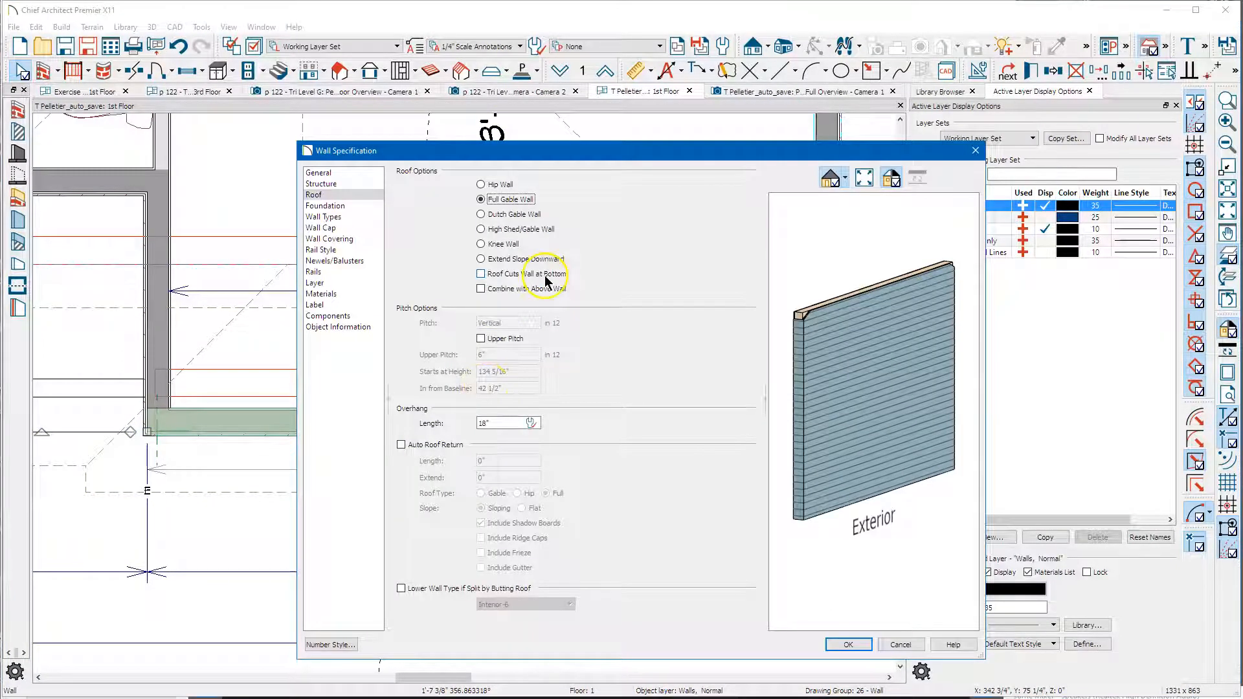
left_click(416, 447)
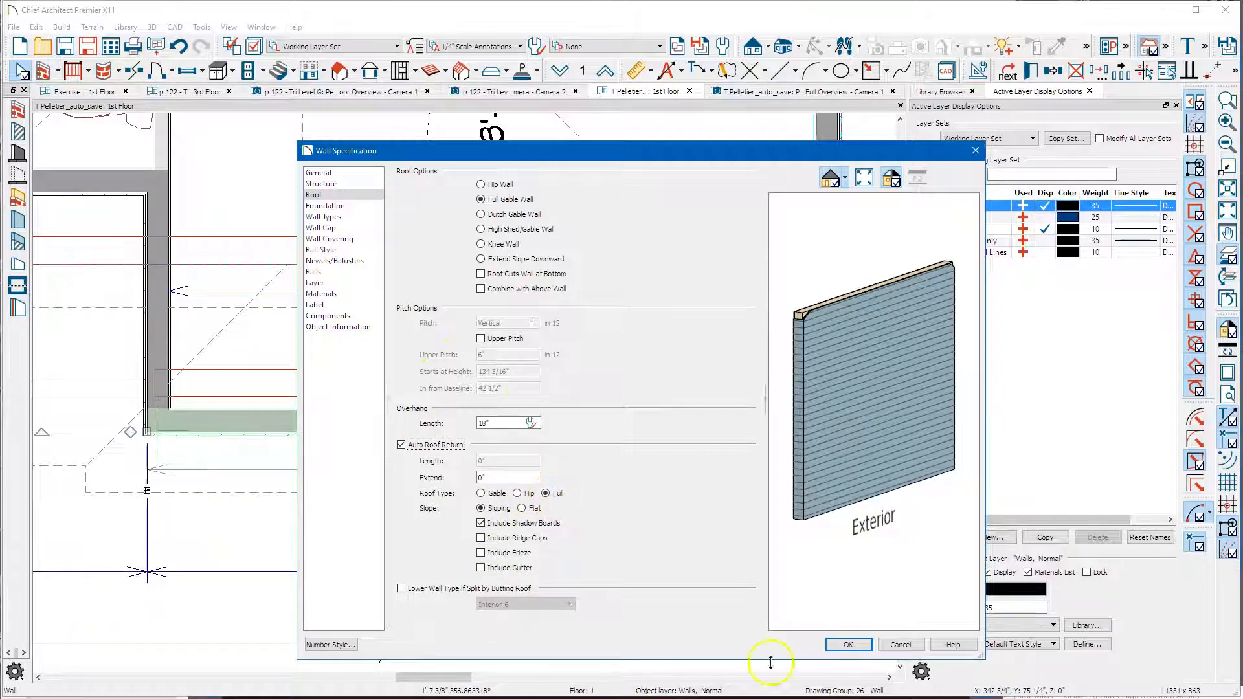
left_click(846, 646)
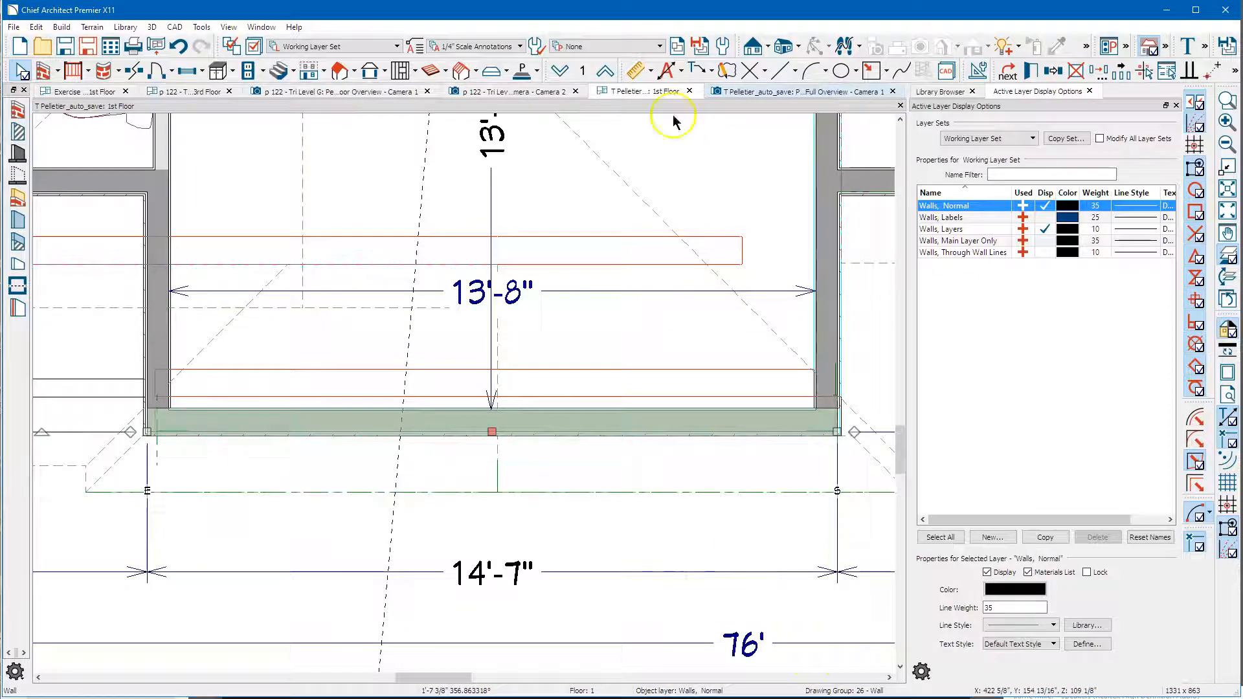
- Examine the full roof return and the two front gables from several angles in the 3D overview
key("ctrl+Tab")
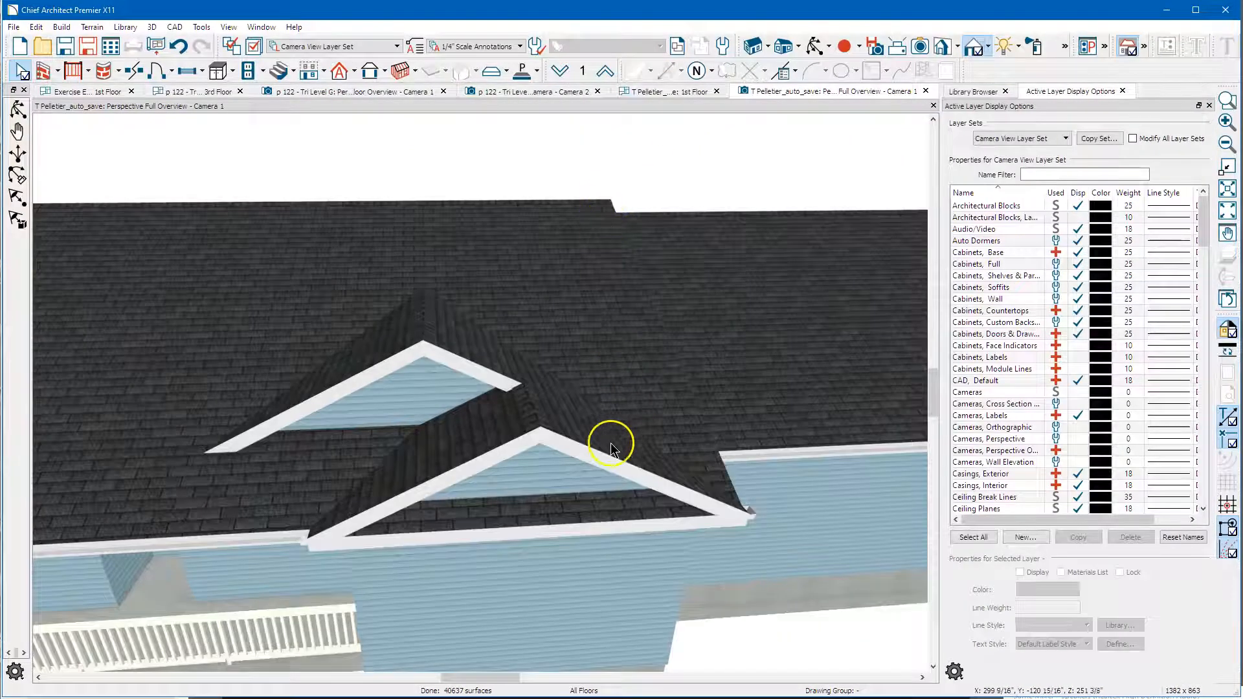
left_click(814, 50)
scroll(671, 361, "down", 3)
left_click_drag(619, 388, 654, 366)
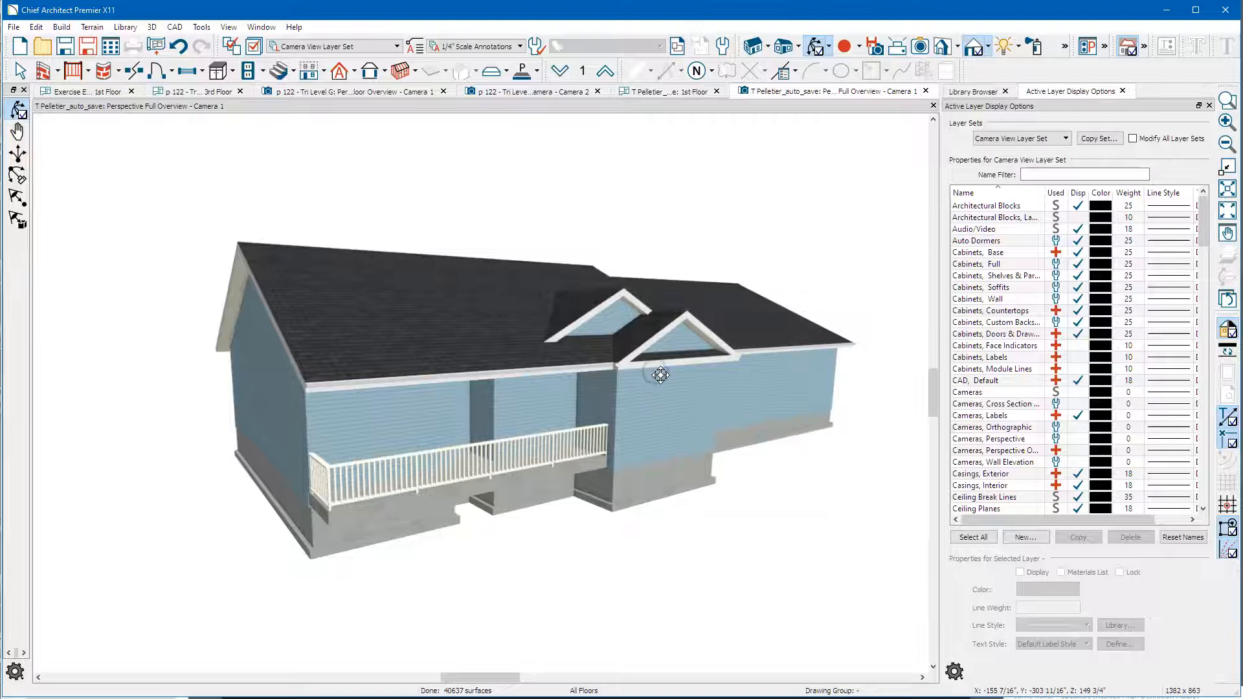
scroll(657, 370, "up", 5)
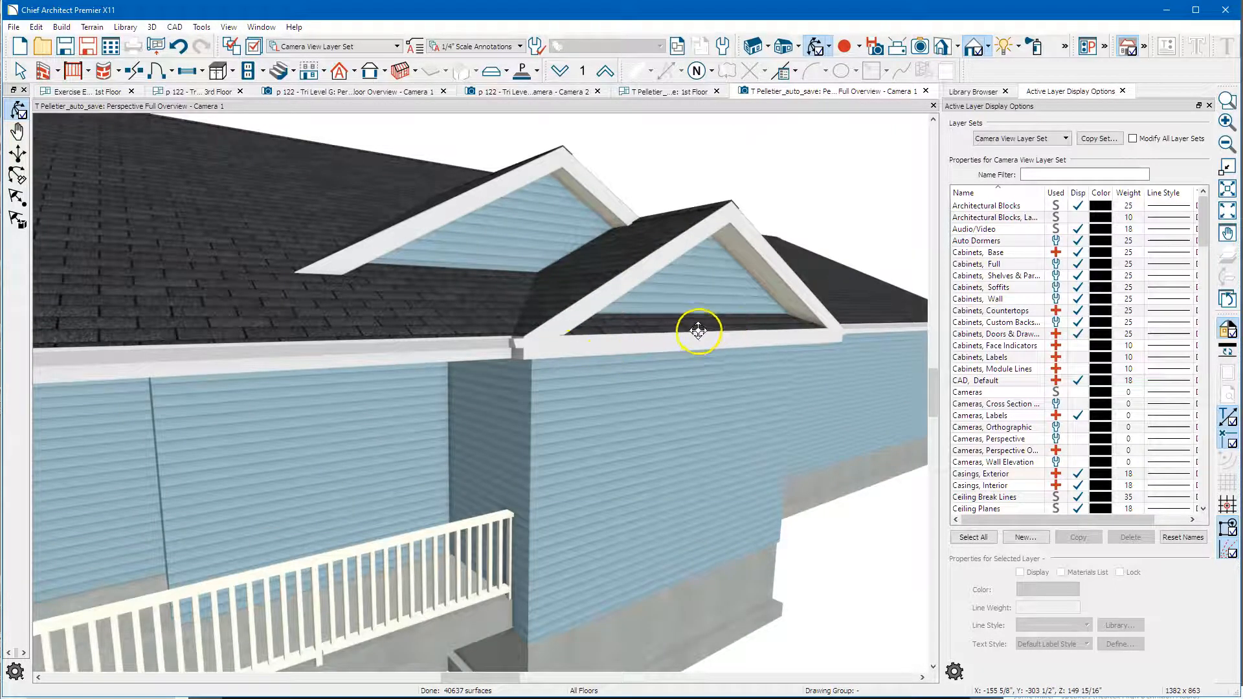
scroll(545, 356, "down", 2)
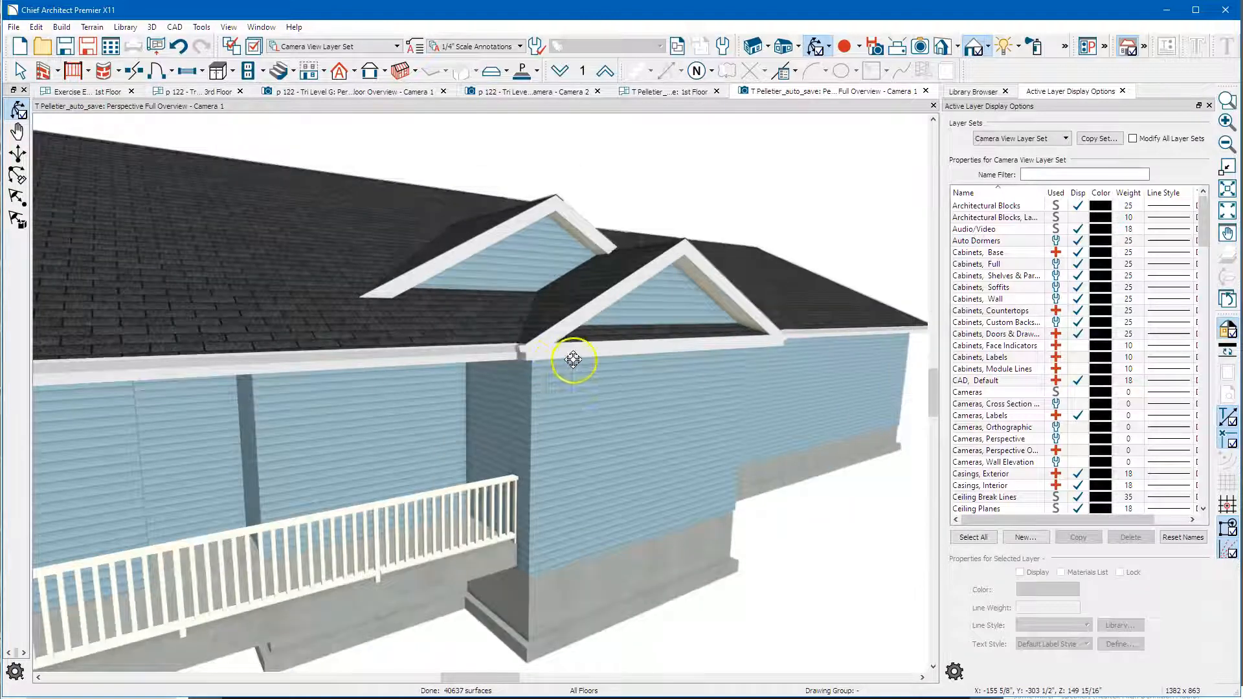
scroll(573, 359, "down", 5)
left_click_drag(524, 393, 559, 389)
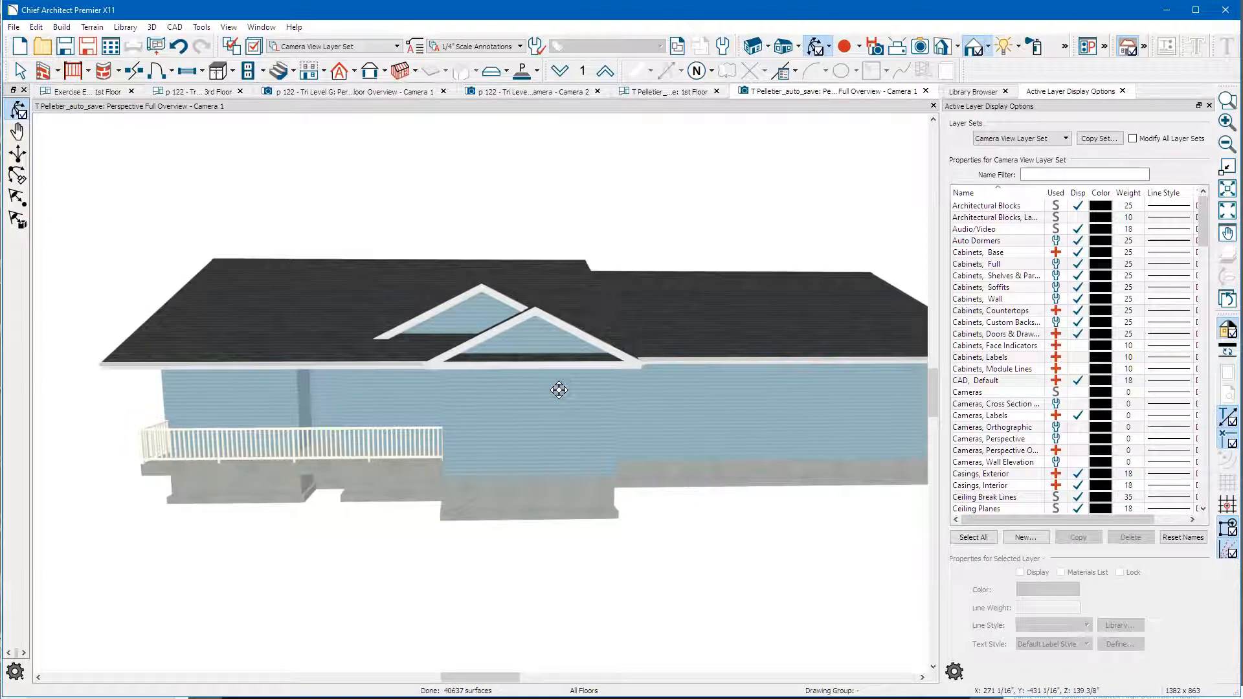
left_click_drag(558, 389, 499, 426)
key("space")
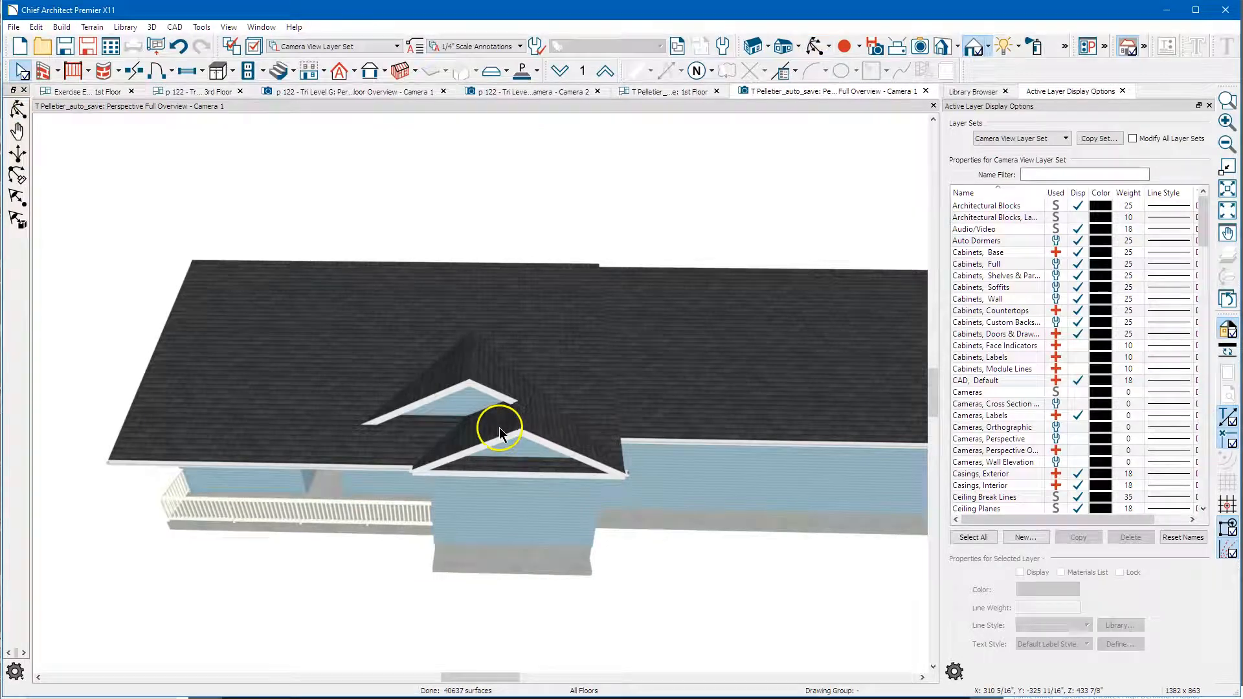
- Try a steeper shared pitch on the three gable roof planes with their baseline height locked
left_click(445, 378)
left_click(494, 383, "shift")
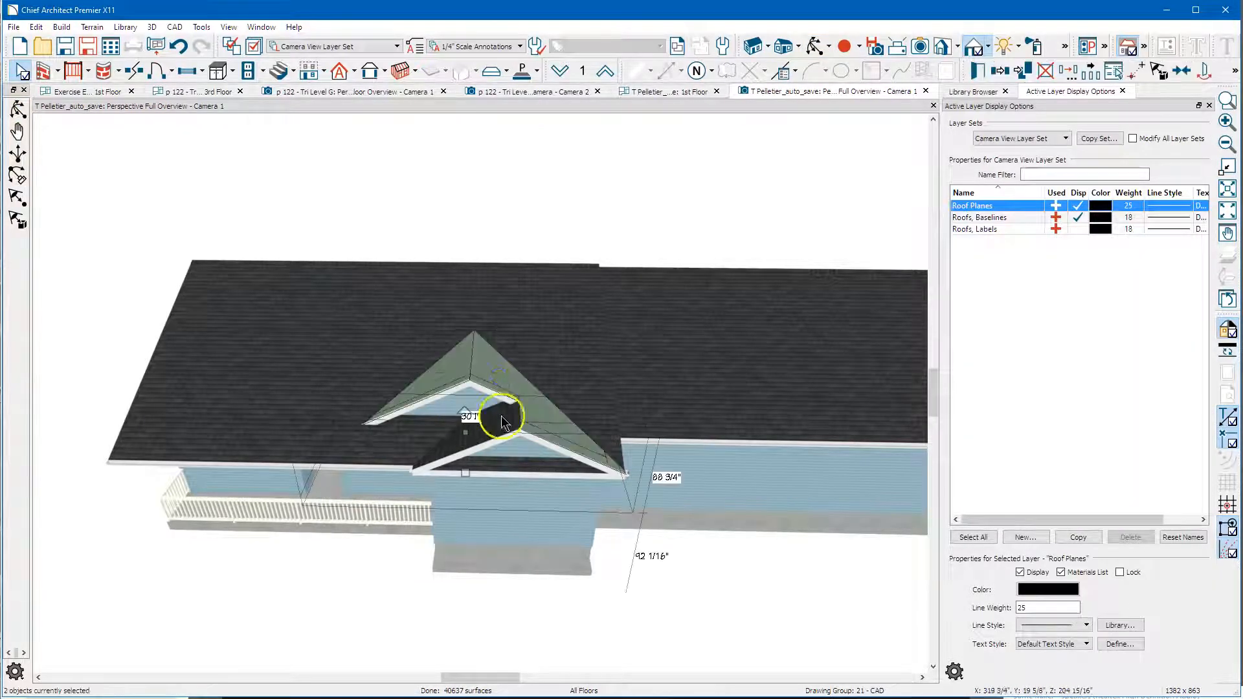
left_click(487, 434, "shift")
left_click(486, 424)
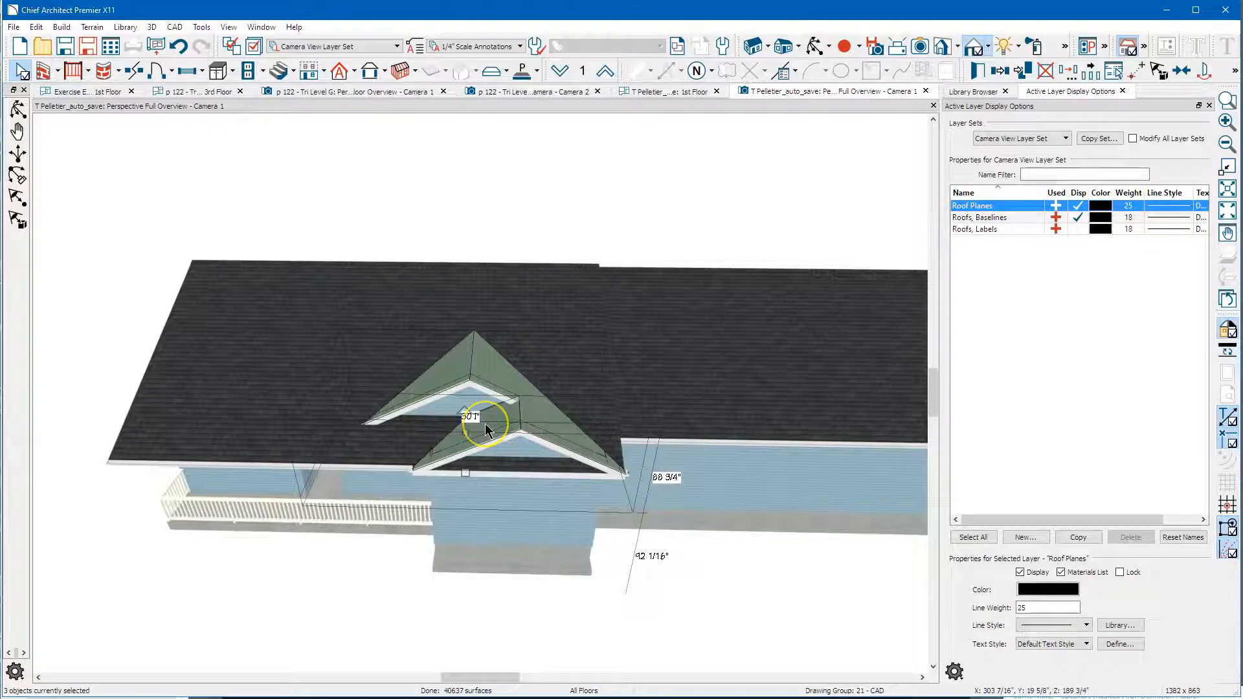
right_click(466, 473)
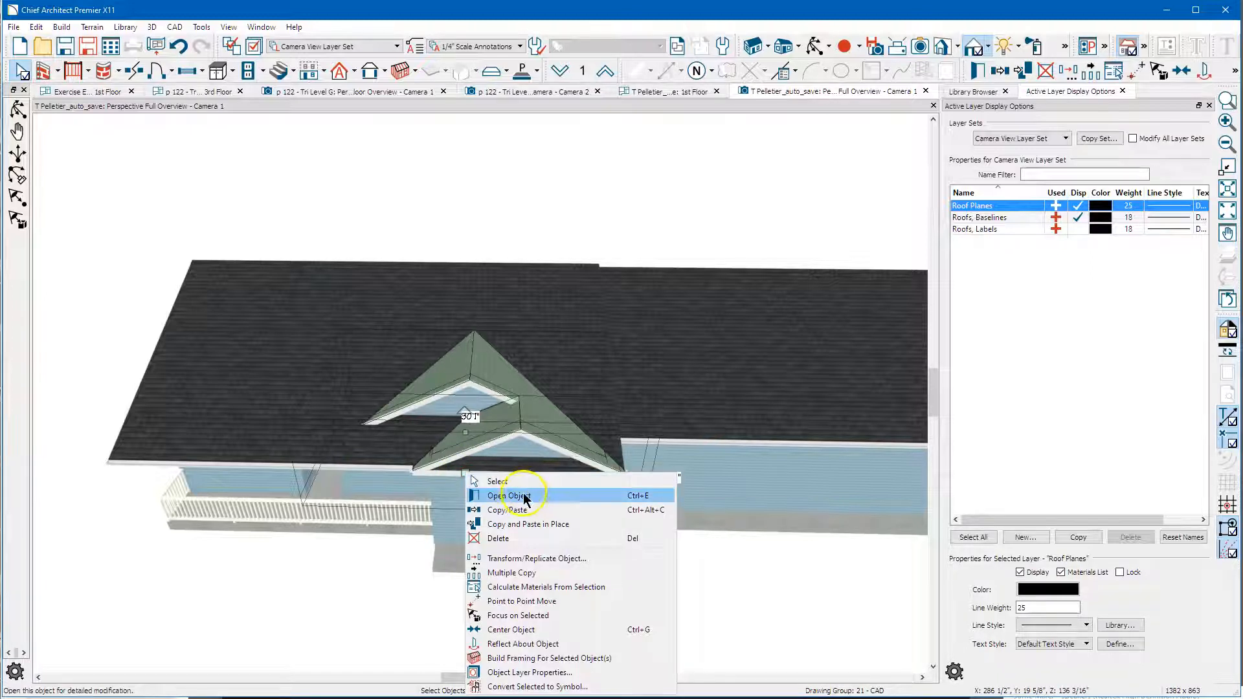
left_click(522, 496)
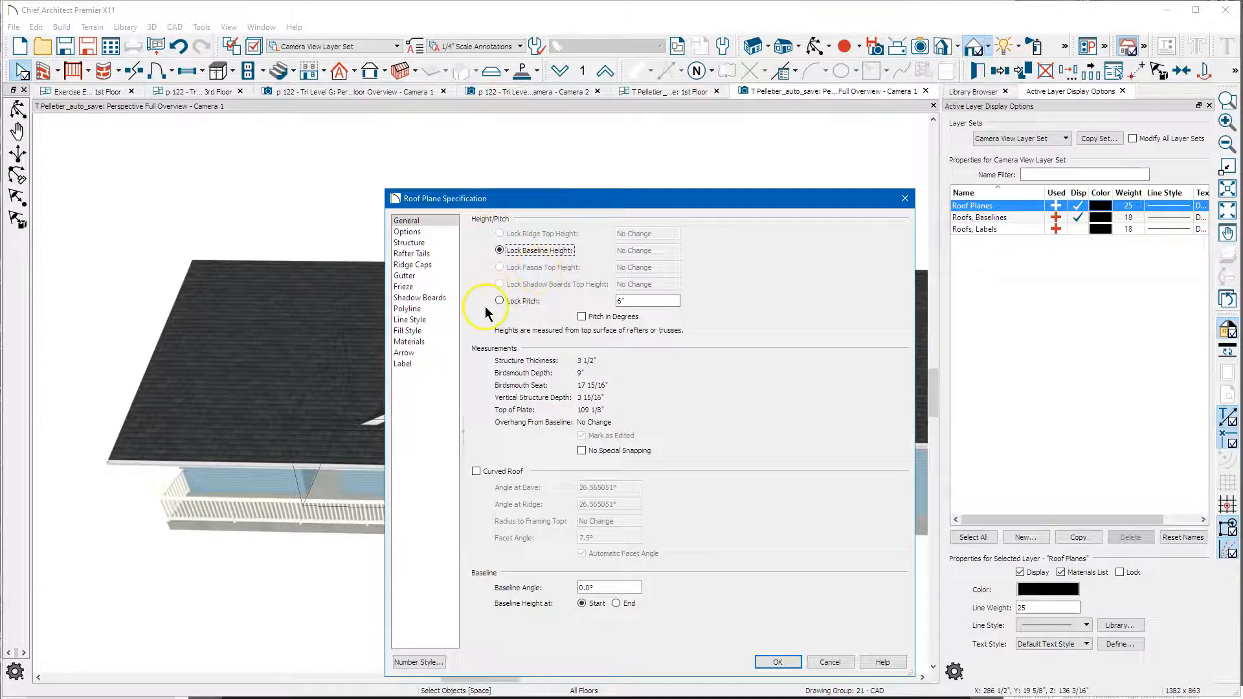
double_click(628, 300)
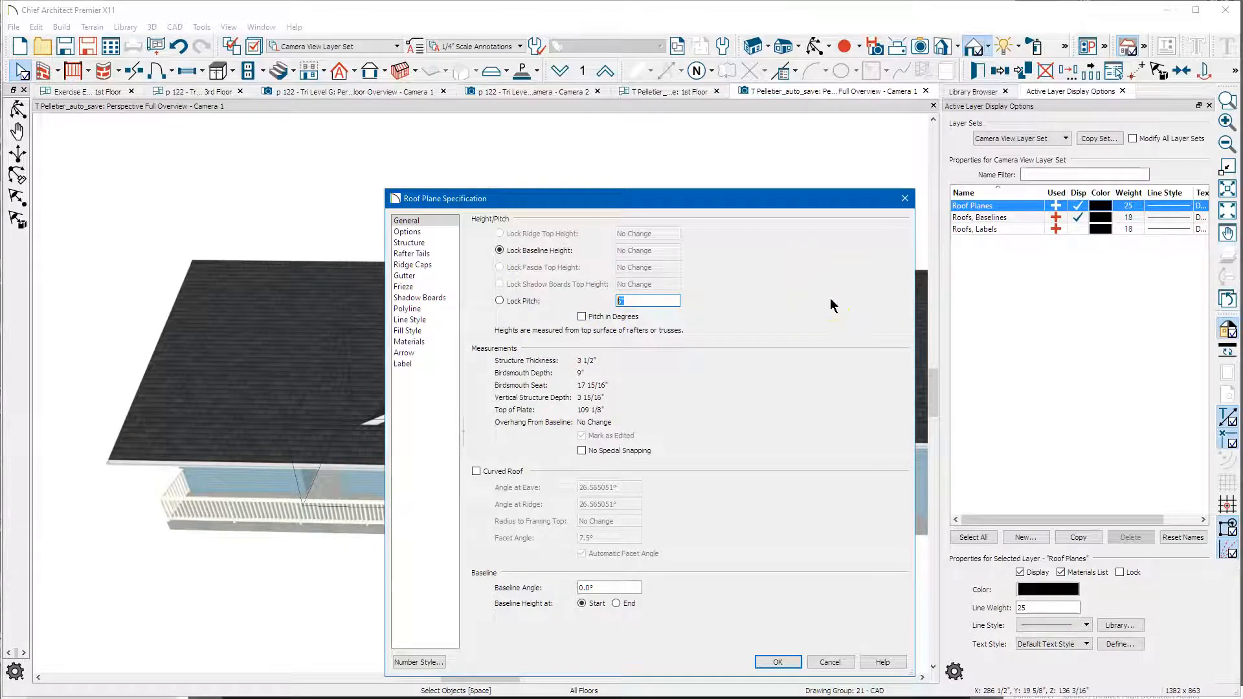
key("Return")
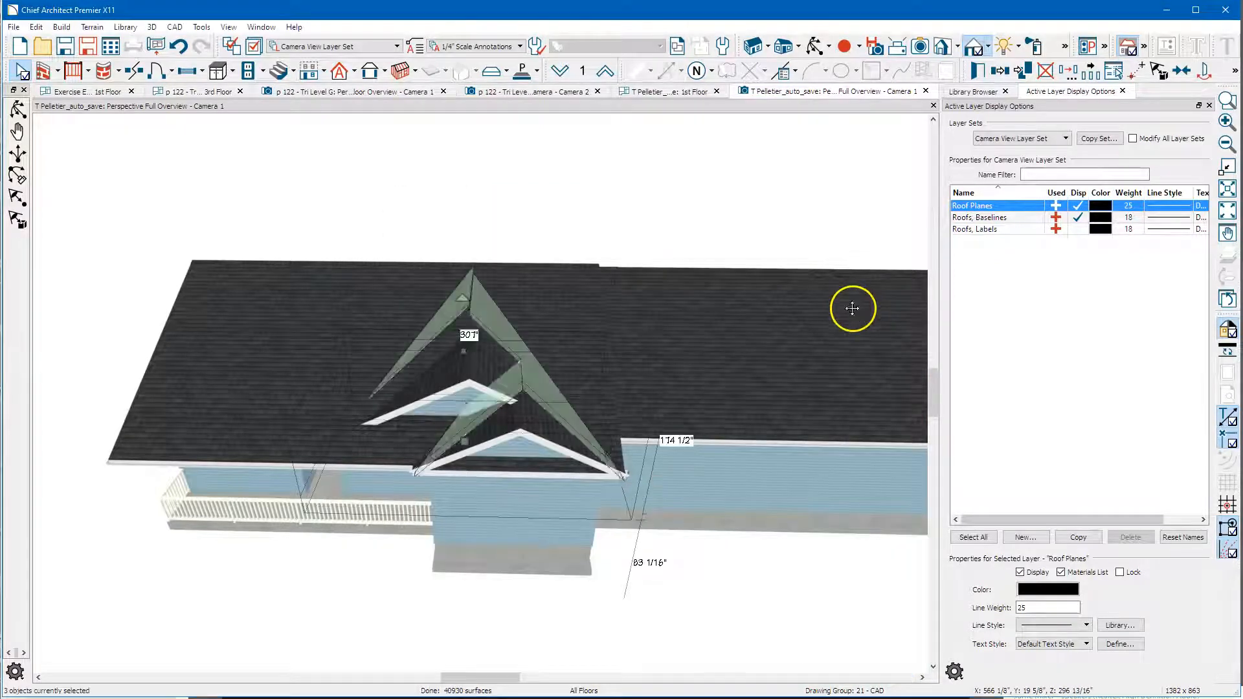
key("Escape")
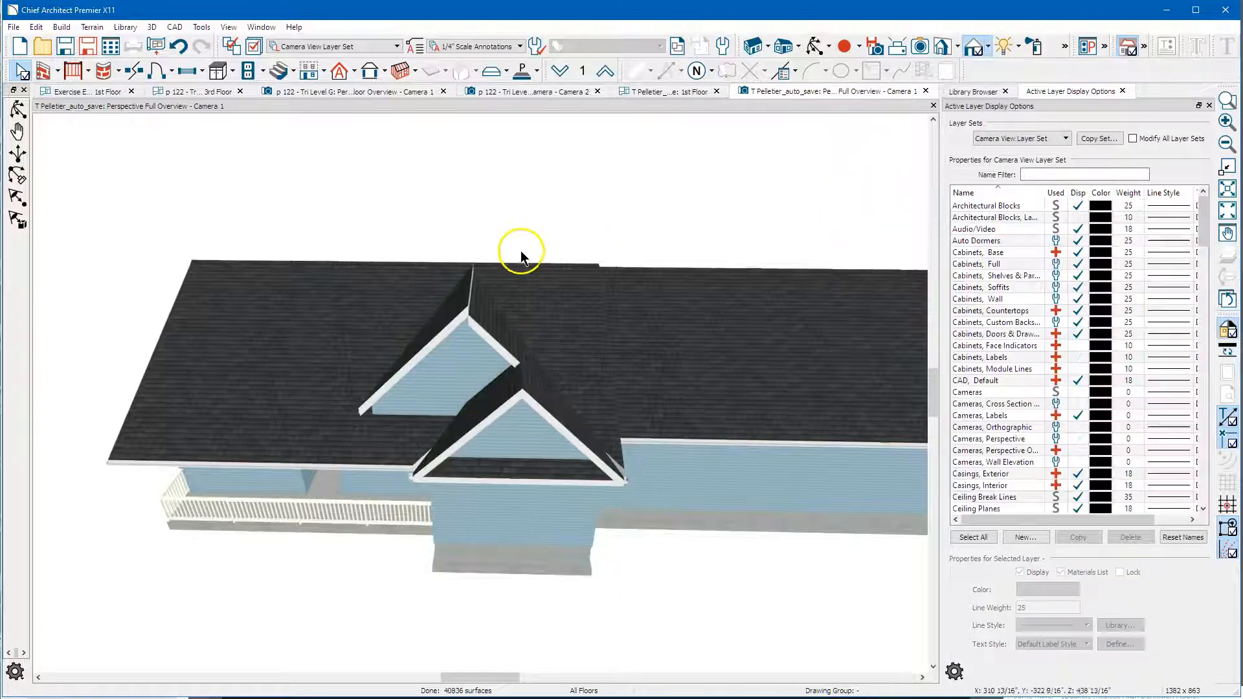
- Inspect the steepened gables from the front and undo the shared pitch change
left_click(814, 47)
left_click_drag(592, 343, 595, 283)
left_click_drag(543, 341, 389, 352)
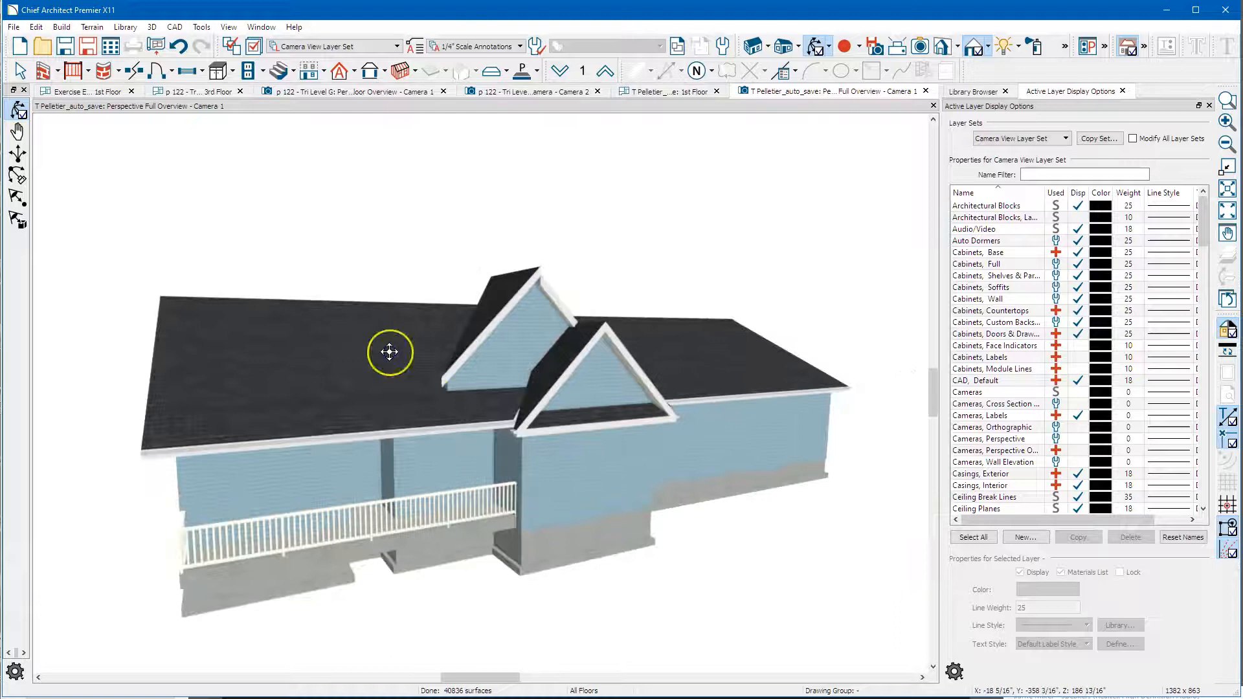
left_click_drag(605, 422, 544, 446)
key("space")
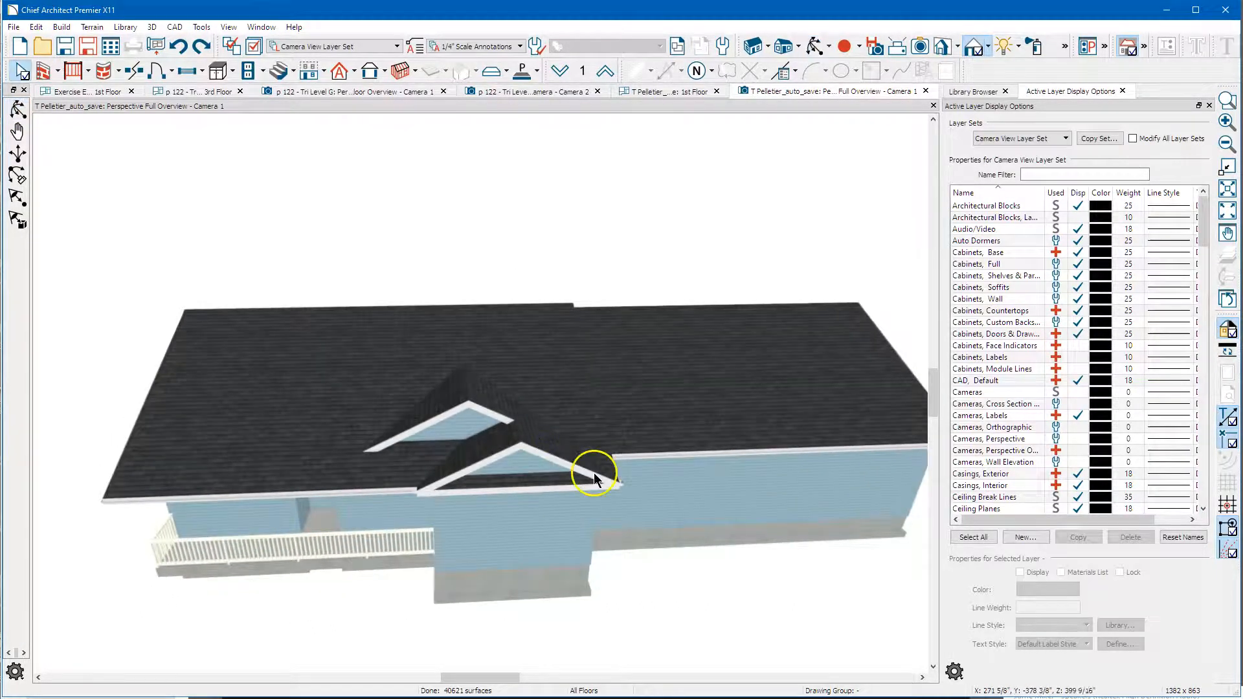
- Lock the fascia top height and set the pitch to 12 for the bump-out's right and left roof planes
double_click(561, 452)
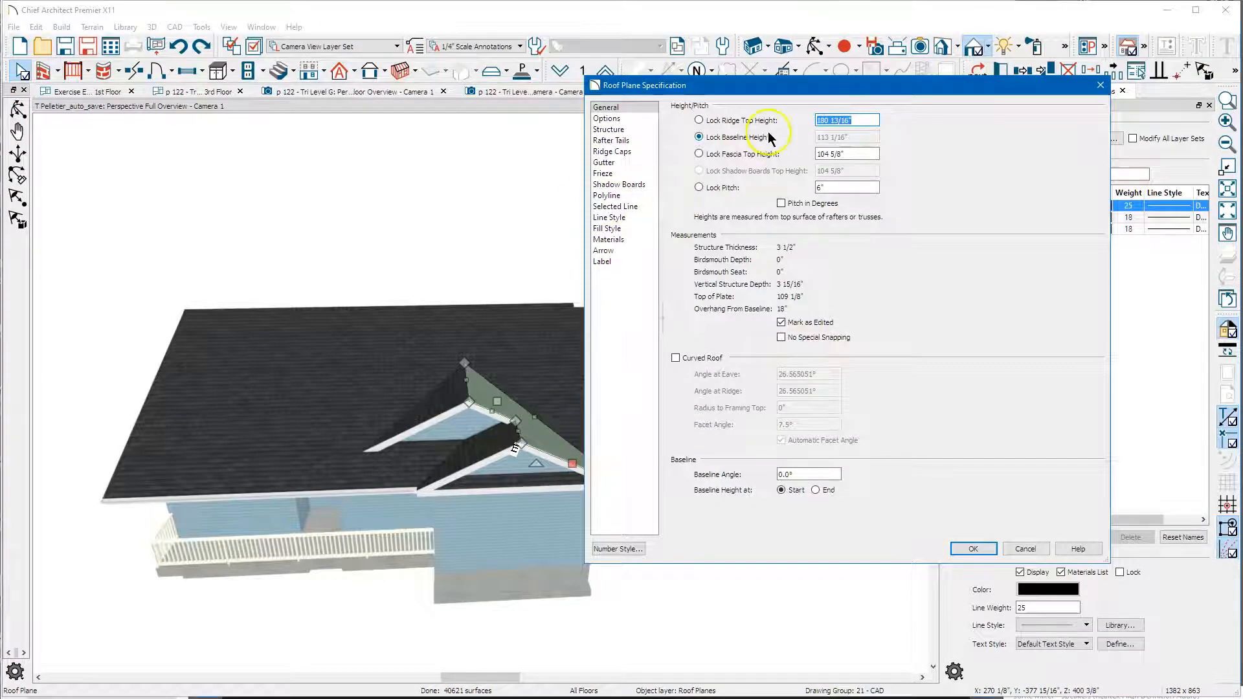
left_click(712, 154)
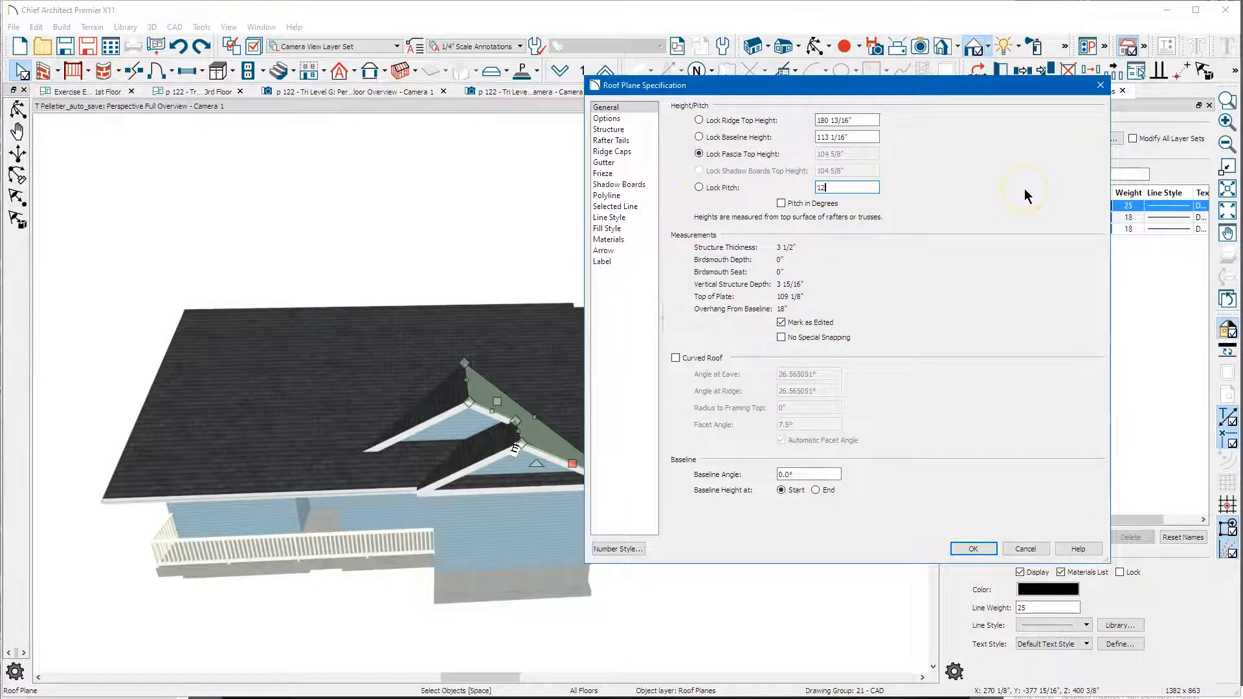
key("Return")
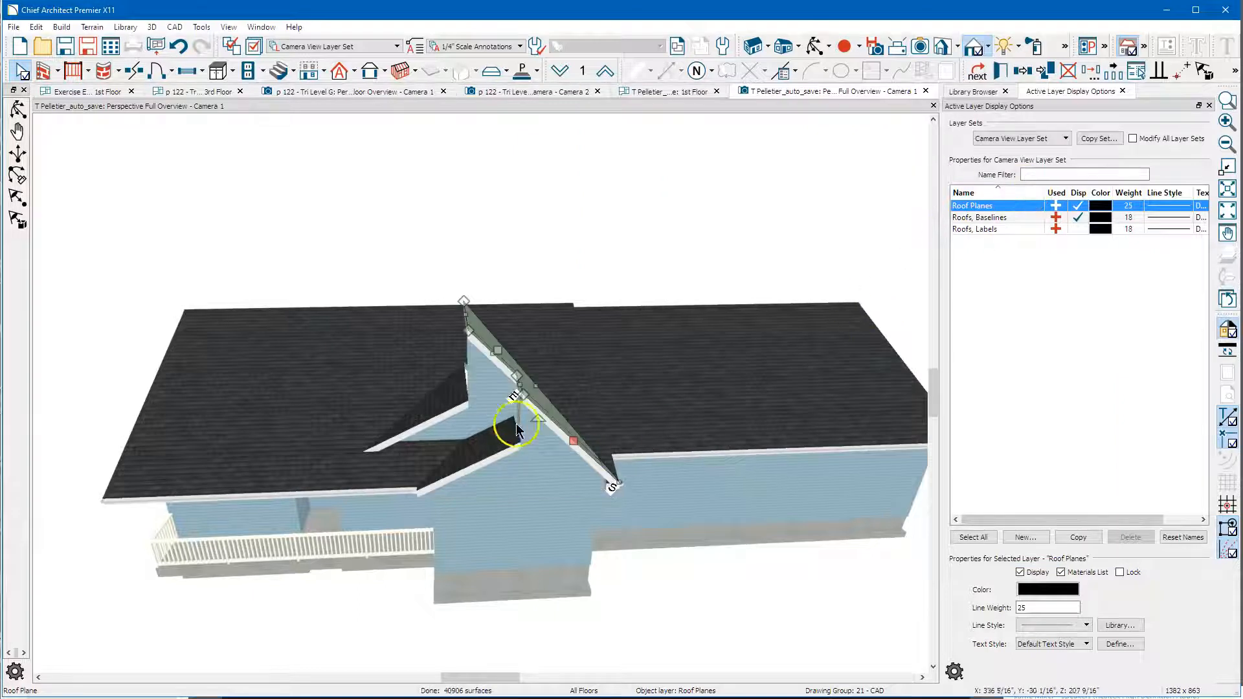
double_click(484, 456)
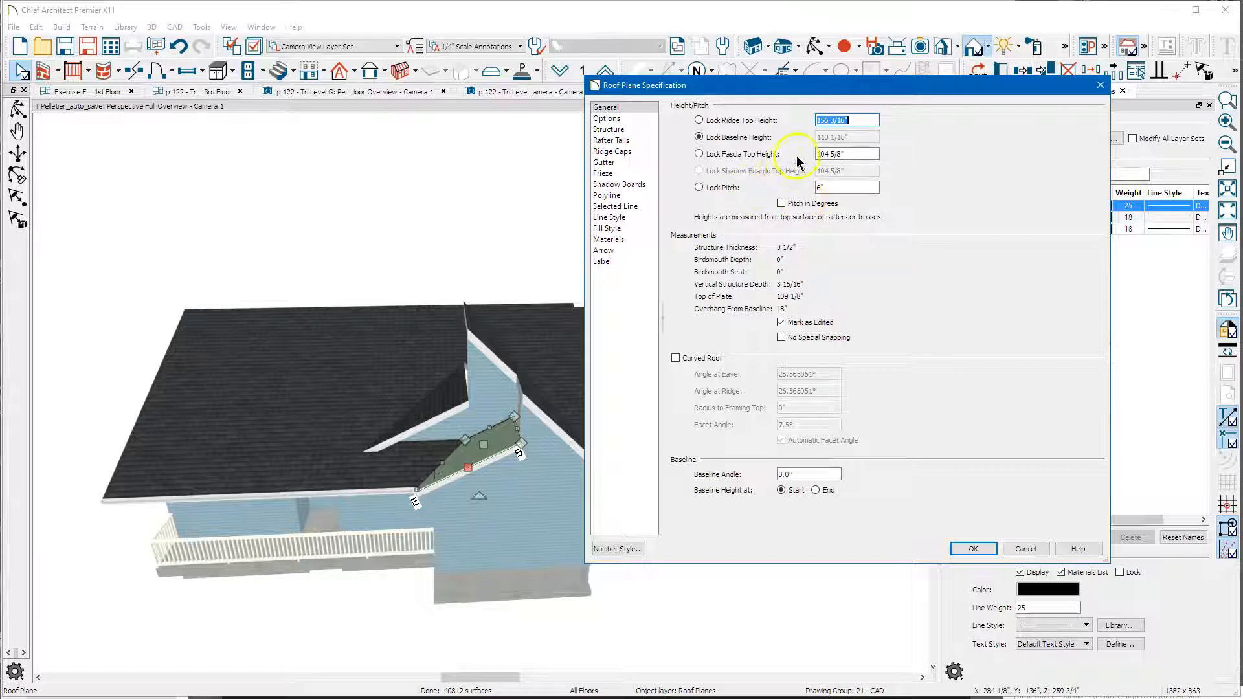
left_click(759, 158)
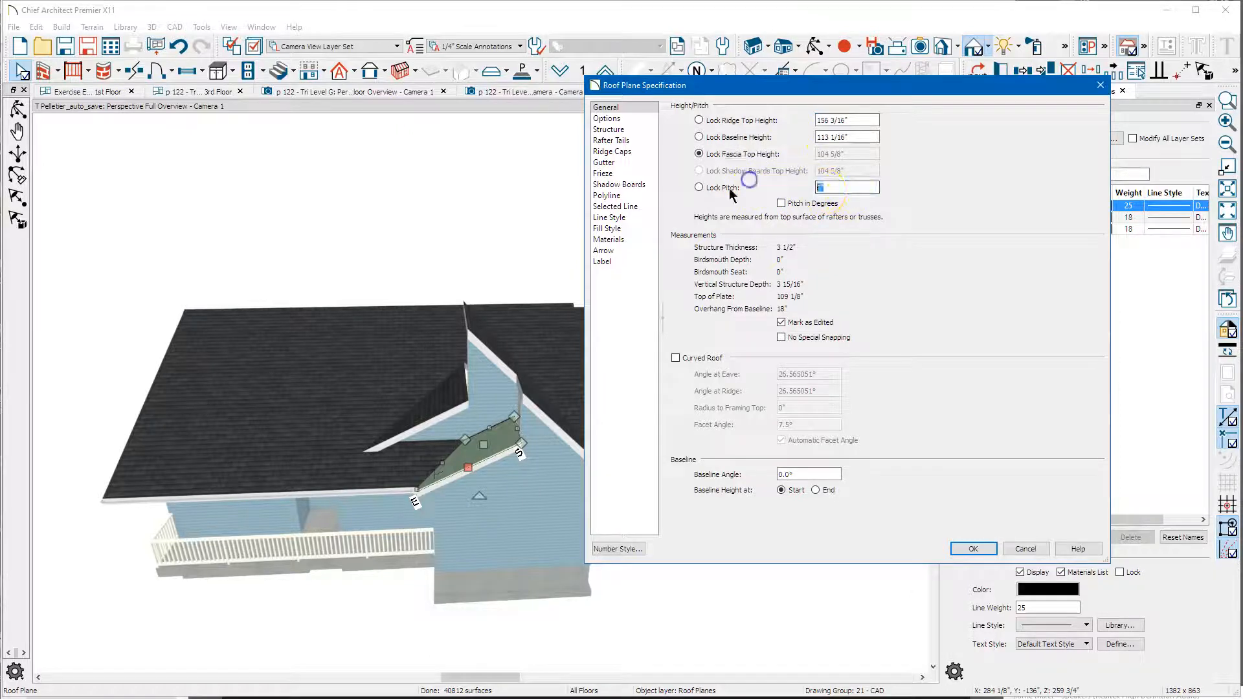
type("12")
key("Return")
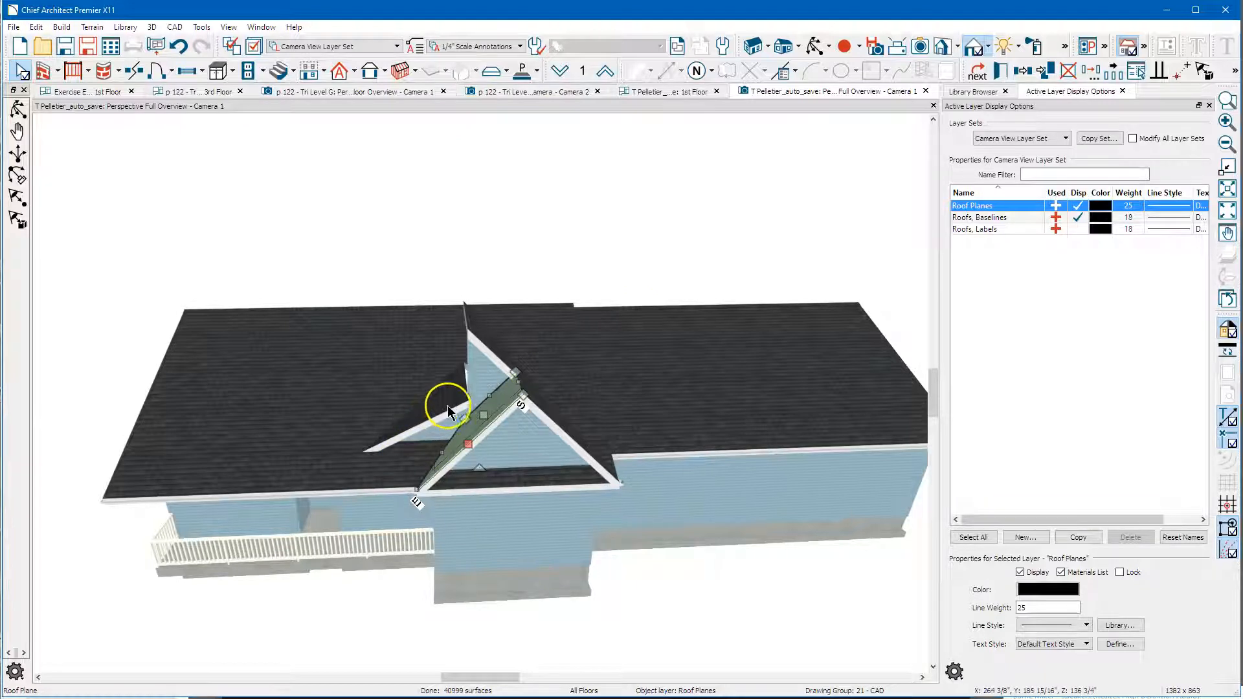
- Lock the fascia top height of the upper gable's left manual roof plane and steepen its pitch to match the others
double_click(408, 419)
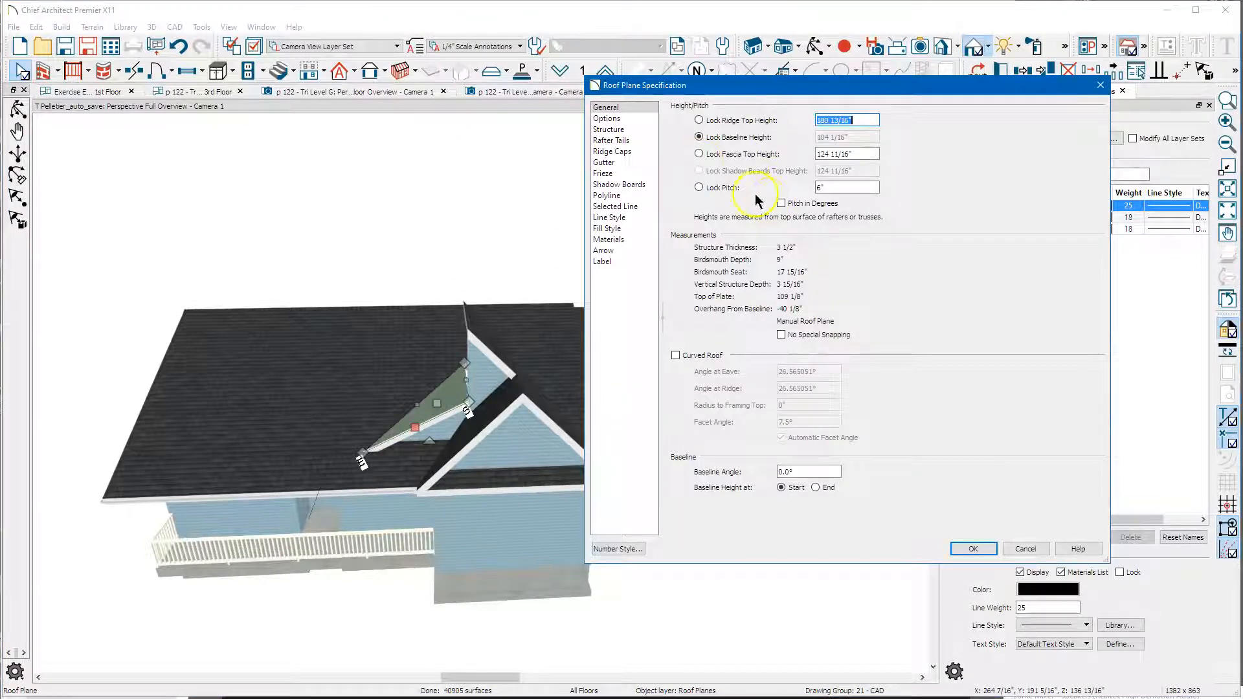
left_click(759, 158)
double_click(844, 186)
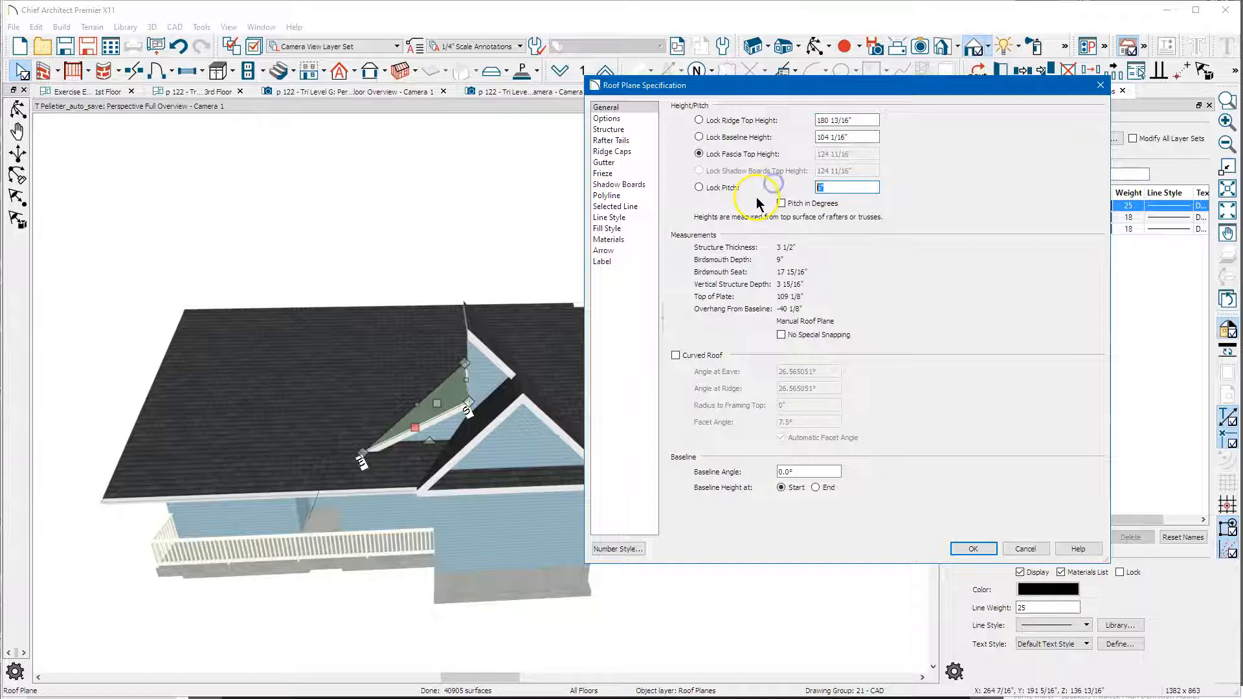
key("Return")
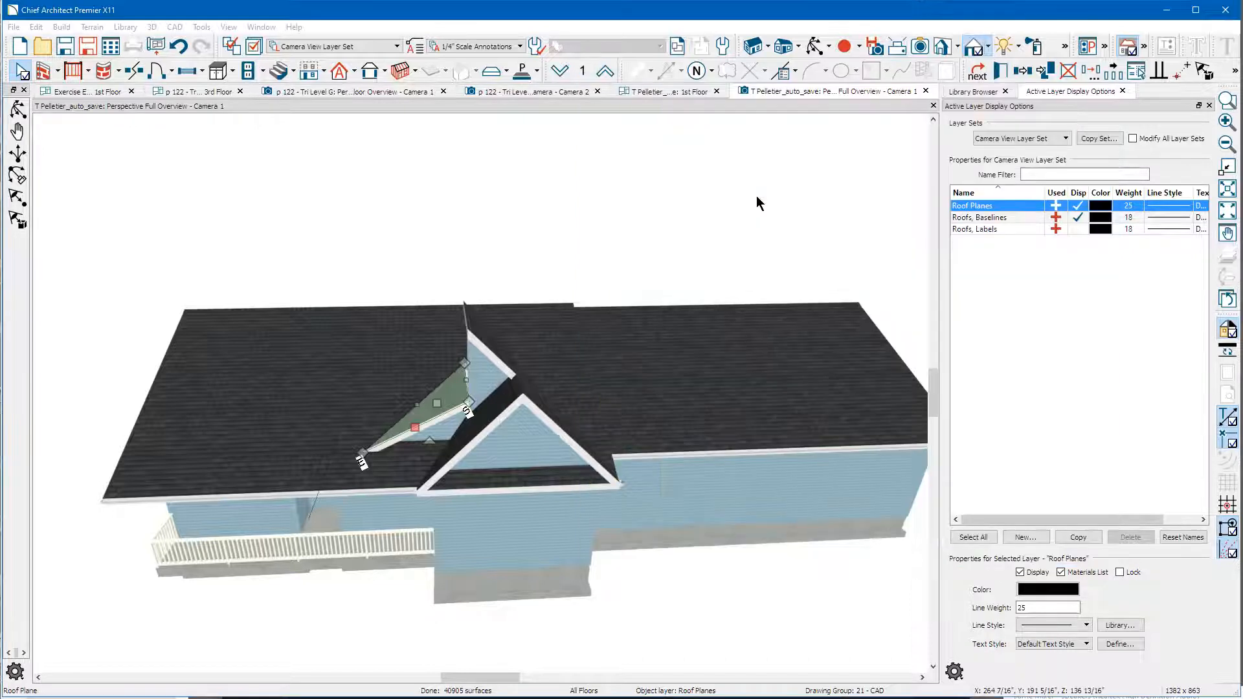
left_click(742, 206)
key("Escape")
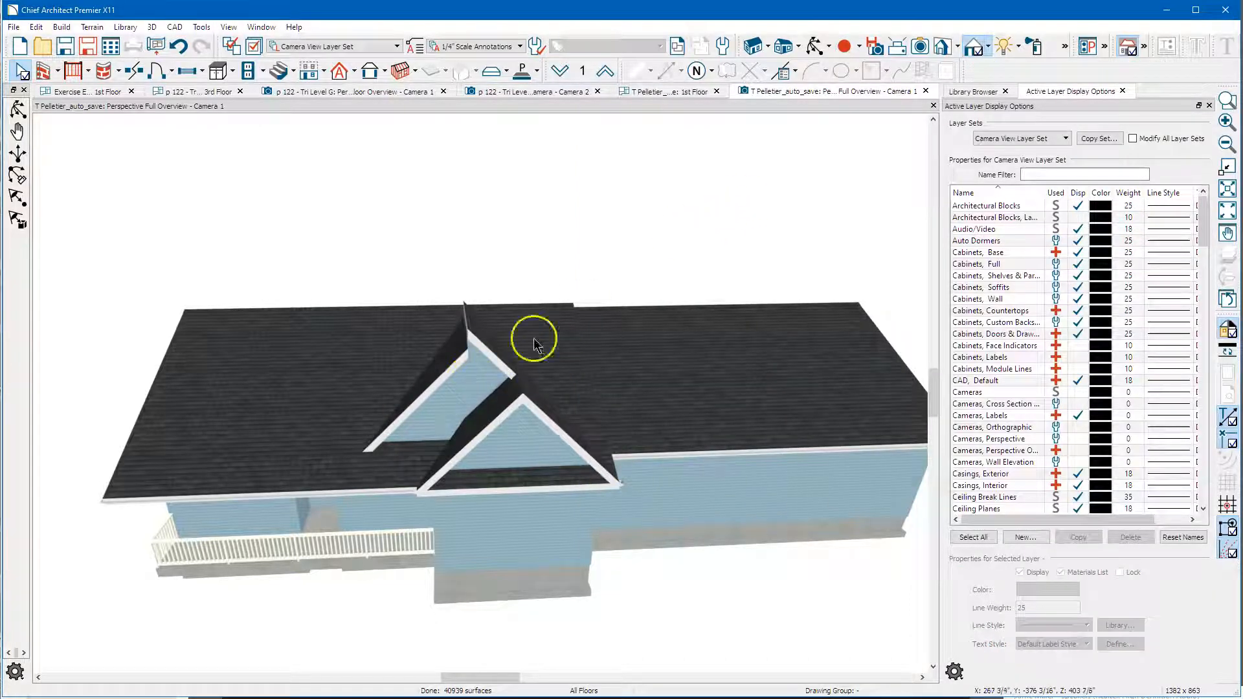
- Join the ridge edge of the upper gable's left roof plane to the right roof plane
left_click(813, 47)
left_click_drag(569, 353, 555, 391)
key("space")
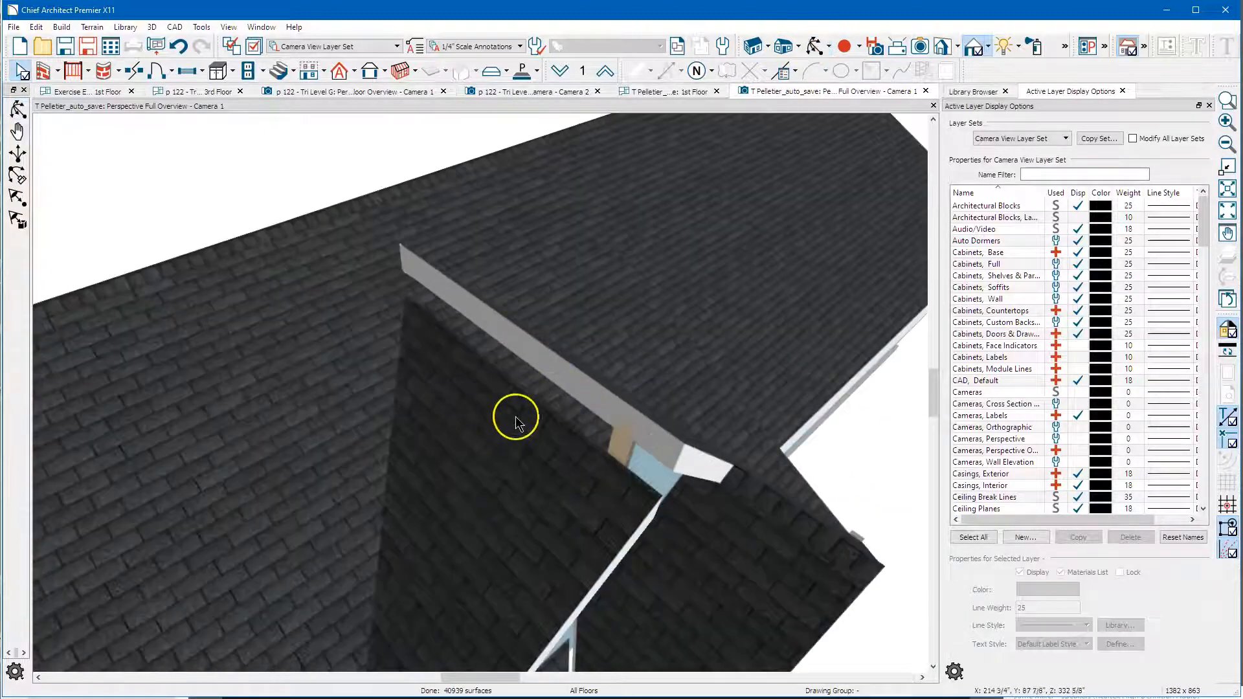
left_click(516, 402)
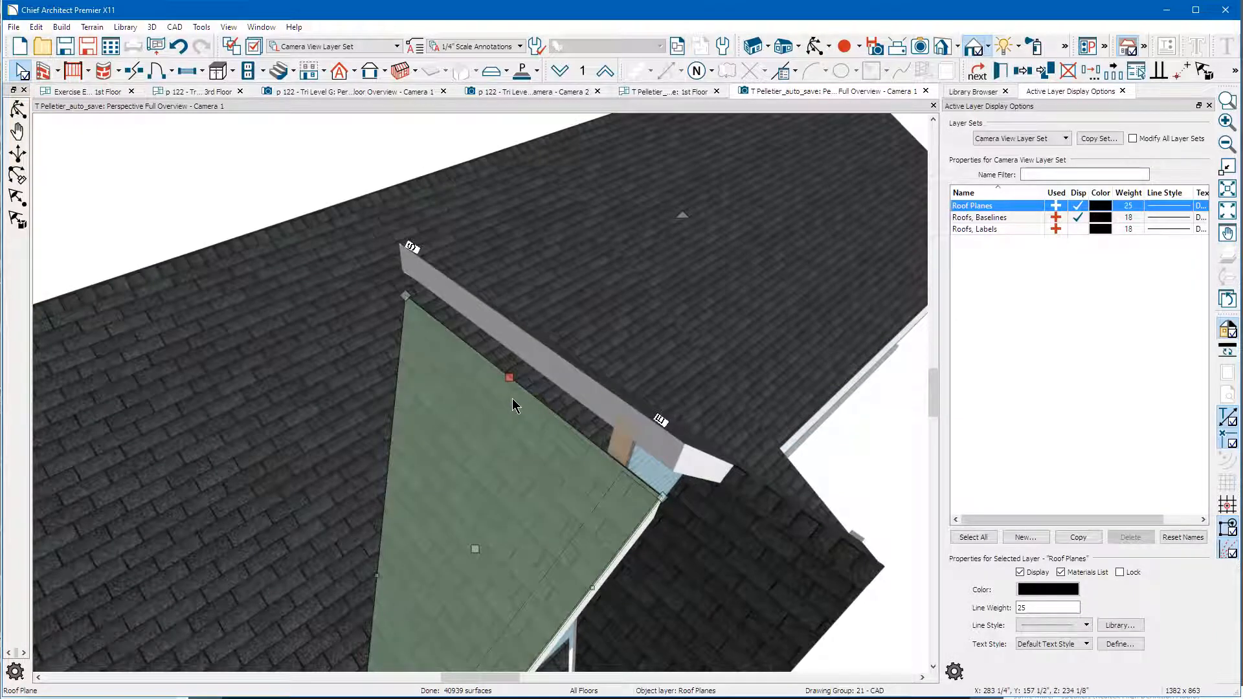
left_click(515, 382)
left_click(536, 343)
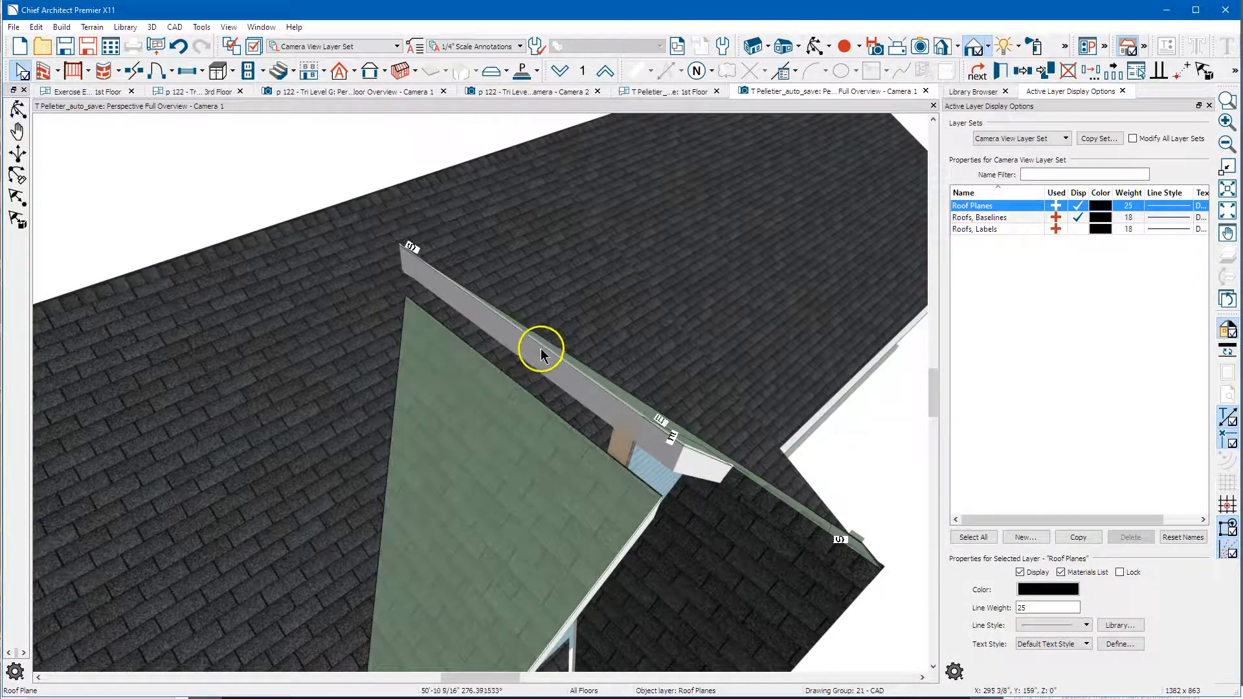
left_click(542, 348)
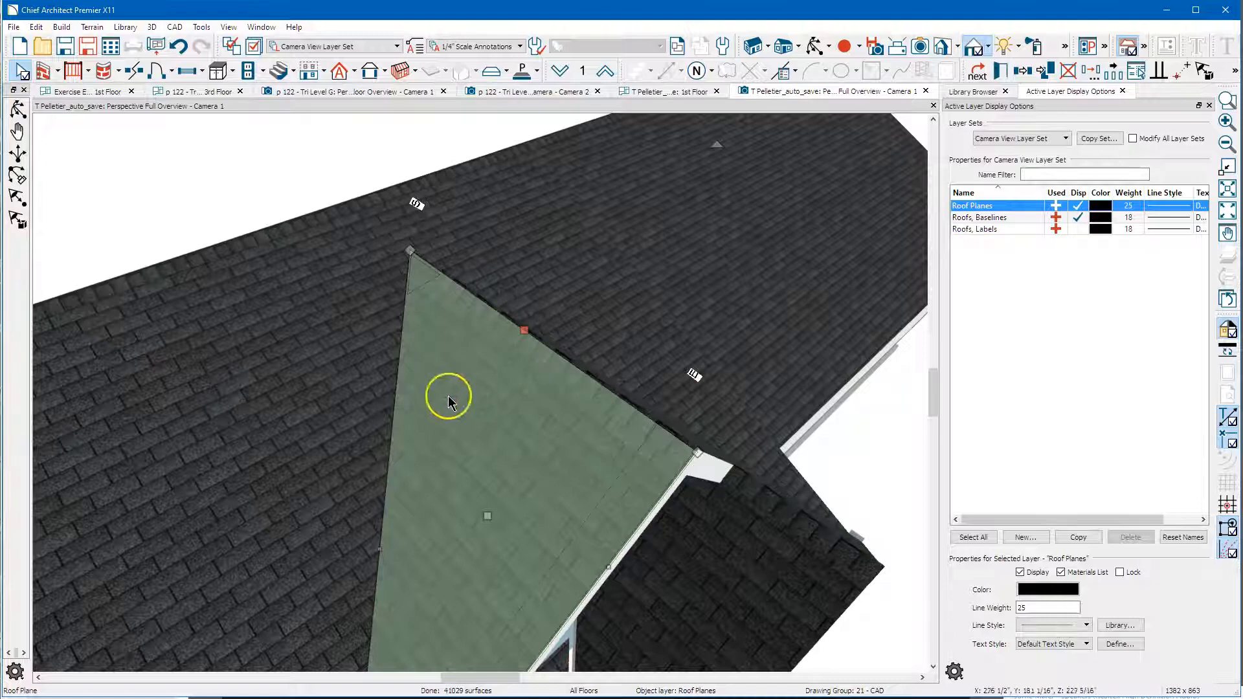
- Join the valley edge of the upper gable's left roof plane to the main roof plane and inspect the gable's opposite side
left_click(408, 504)
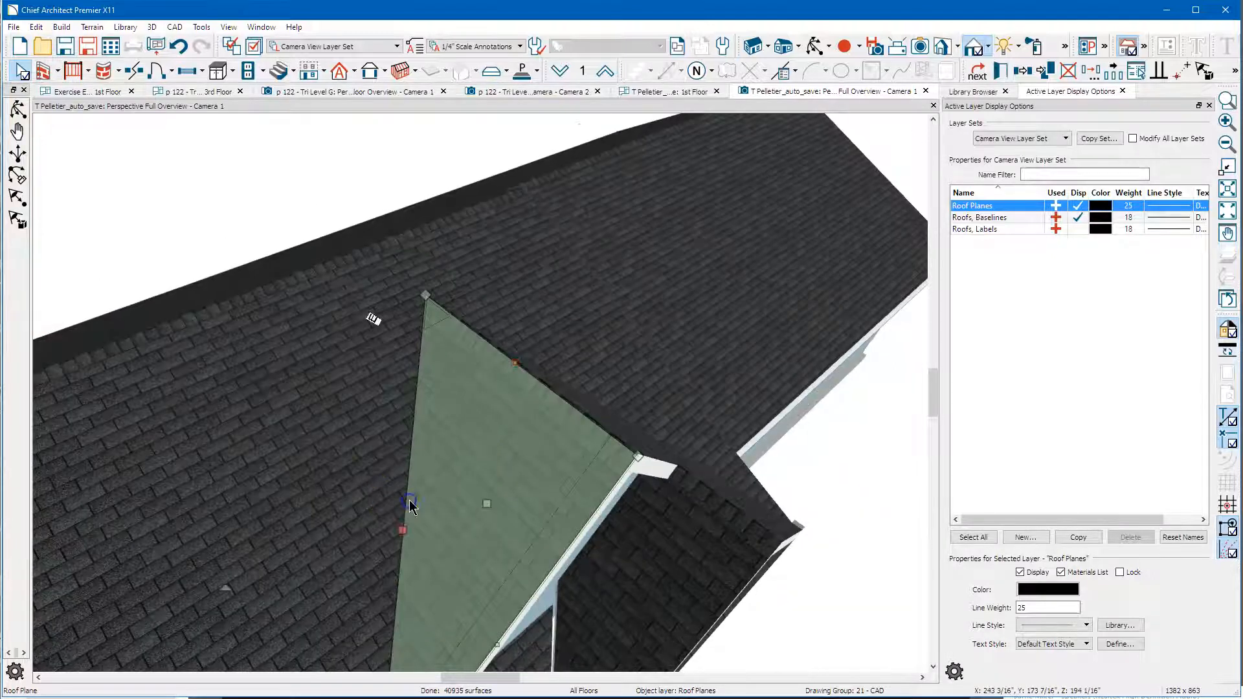
key("j")
left_click(409, 499)
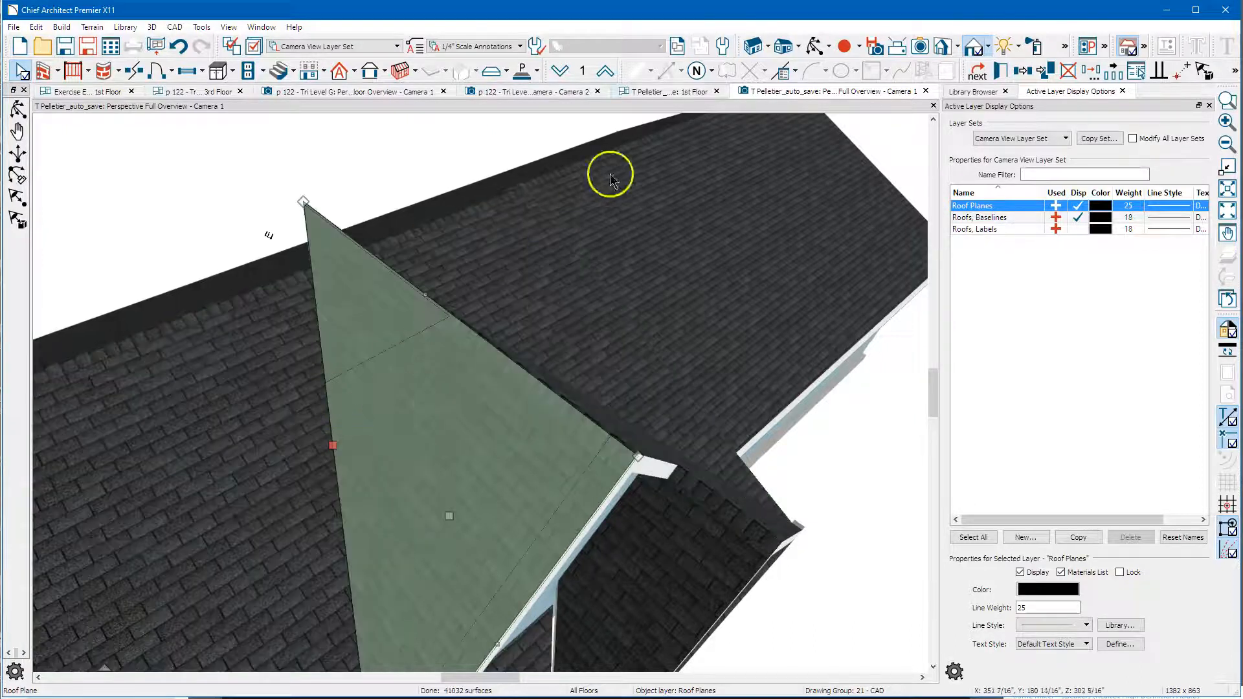
left_click(815, 45)
left_click_drag(810, 382, 626, 319)
key("space")
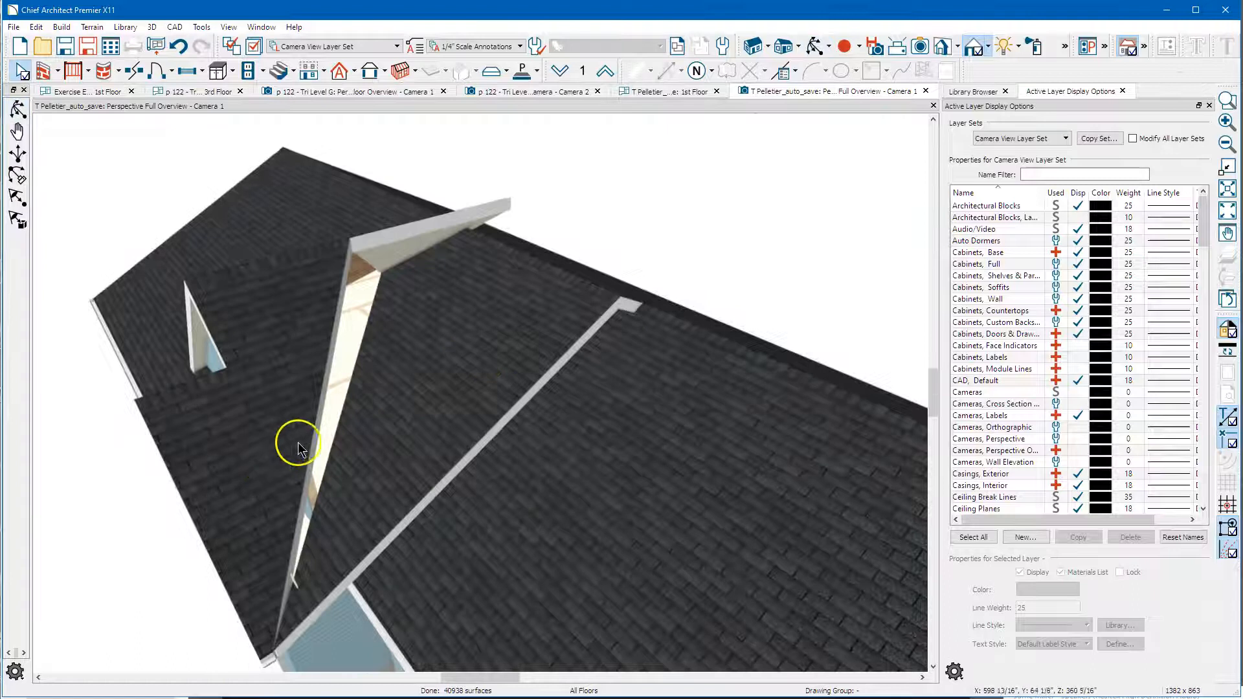
- Join the valley edge of the roof plane on the right side of the two front gables to the main roof plane
left_click(317, 429)
left_click(348, 427)
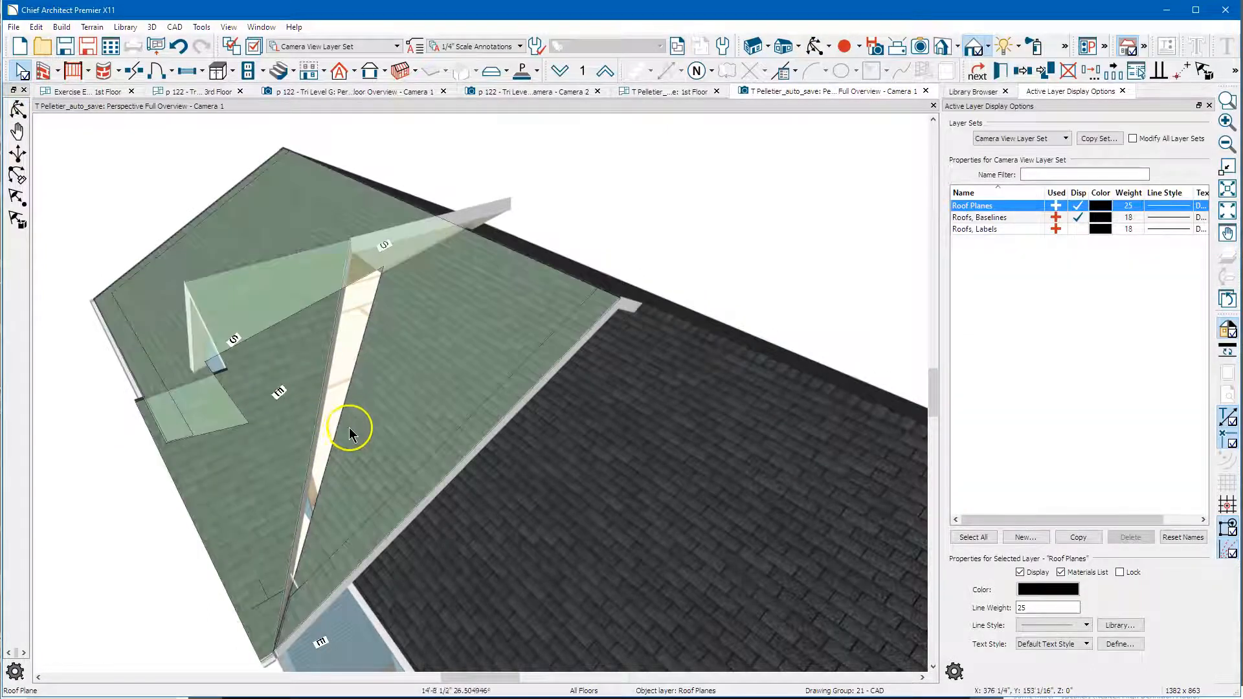
left_click(420, 387)
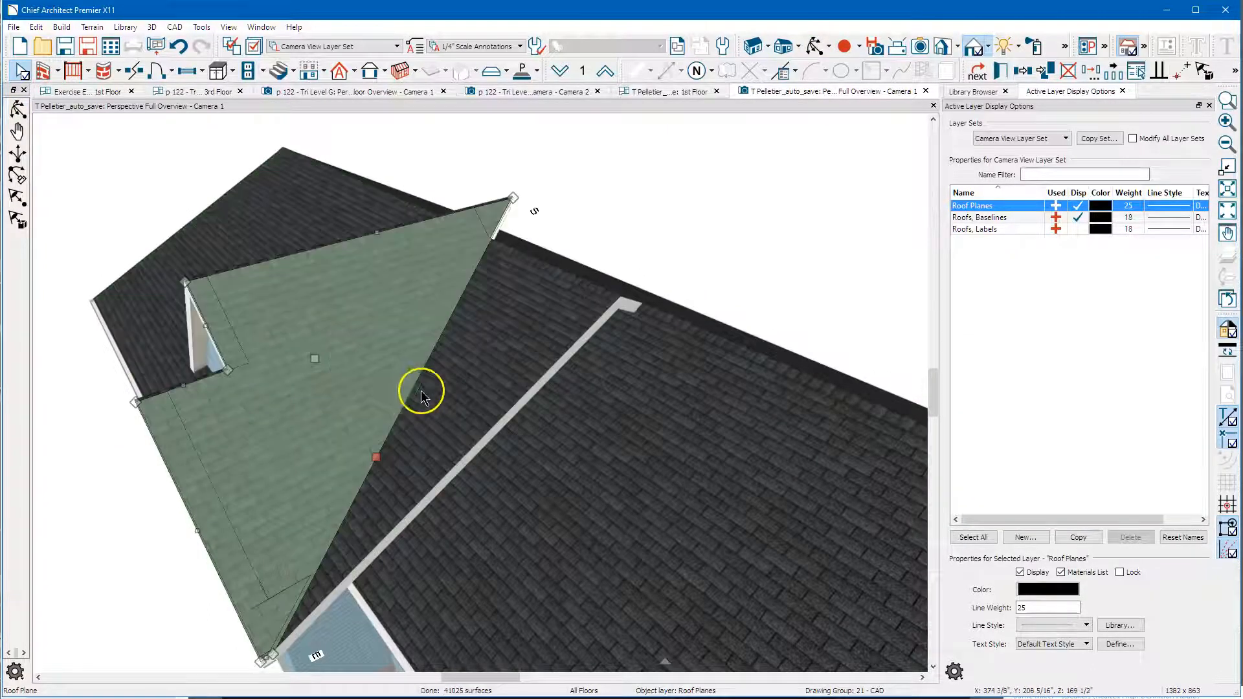
- Join the valley edge of the bump-out gable's left roof plane to the main roof plane
left_click(812, 46)
left_click_drag(568, 360, 602, 275)
scroll(631, 384, "down", 2)
left_click_drag(630, 384, 543, 389)
scroll(593, 397, "down", 1)
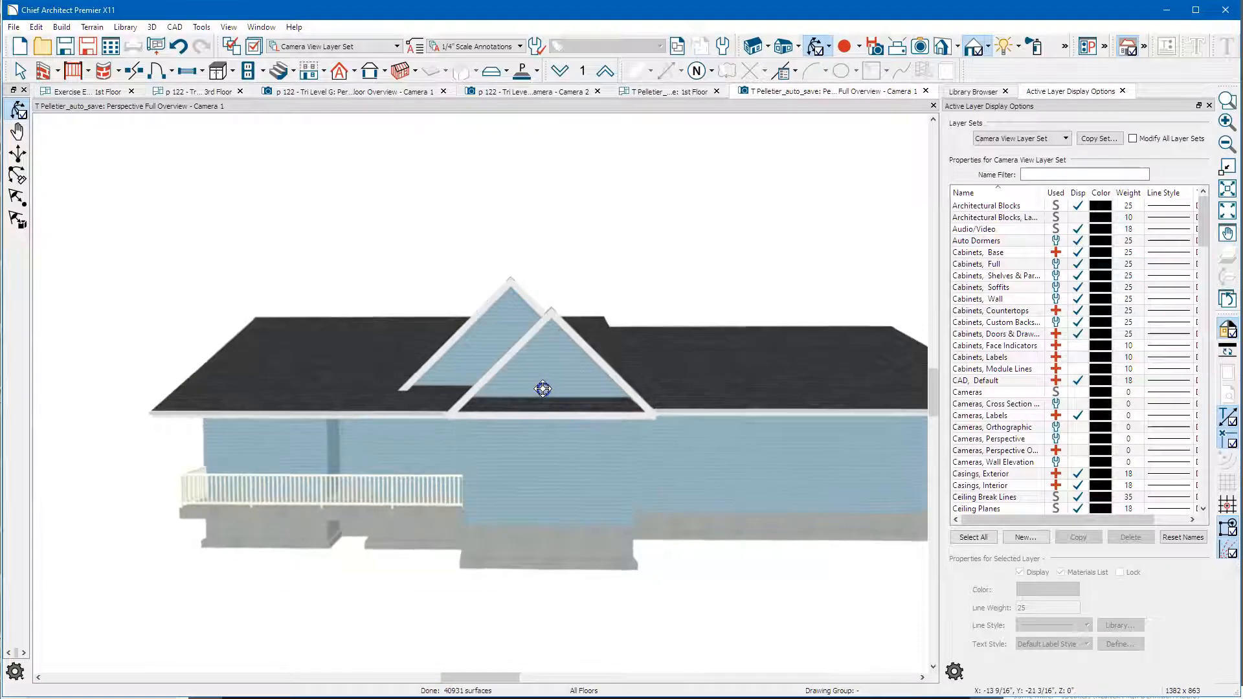
middle_click_drag(543, 388, 492, 393)
mouse_move(492, 393)
left_mouse_down()
mouse_move(503, 388)
mouse_move(382, 391)
mouse_move(496, 397)
left_mouse_up()
scroll(551, 415, "up", 3)
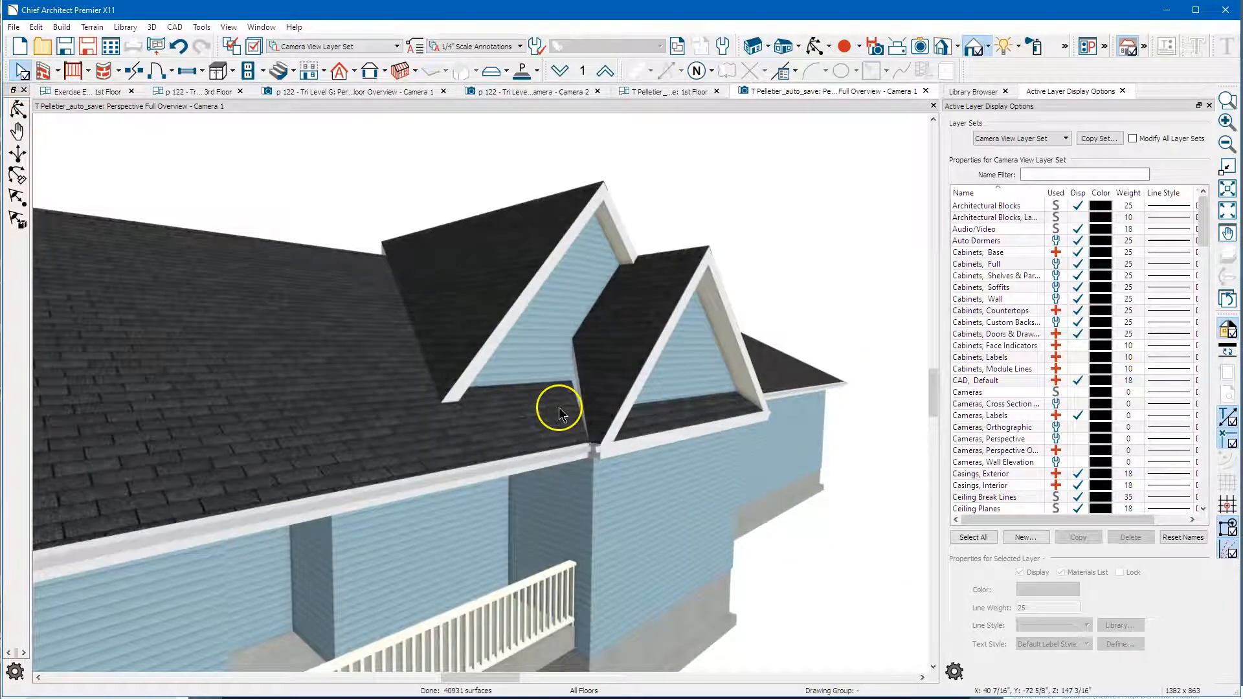
key("space")
left_click(559, 404)
left_click(584, 386)
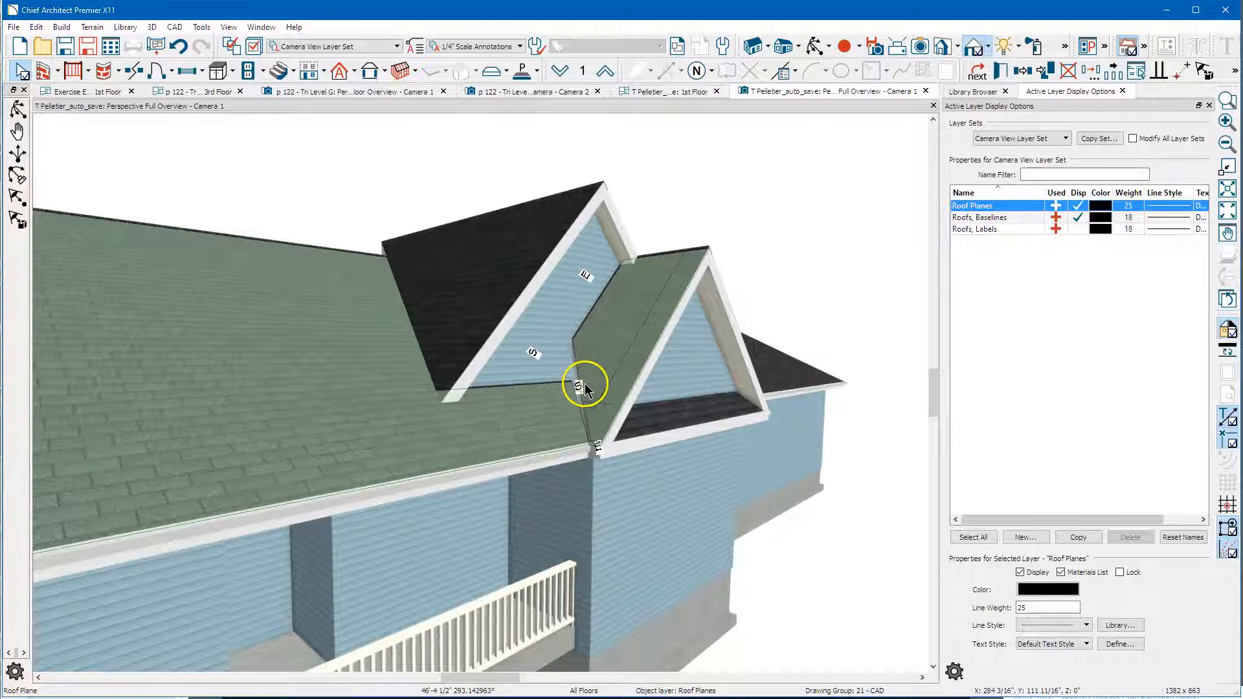
key("Escape")
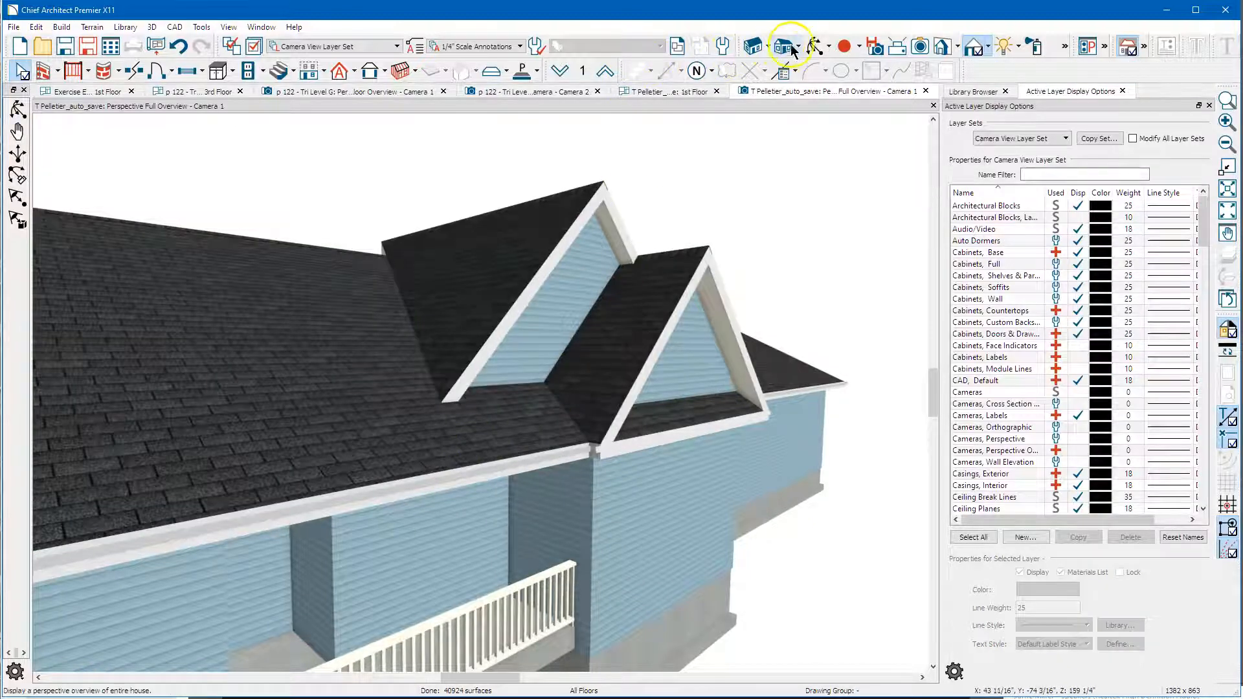
- Inspect the joined gable roofs from the right side and in an overview of the house front
left_click(813, 48)
scroll(675, 341, "down", 3)
left_click_drag(700, 324, 375, 369)
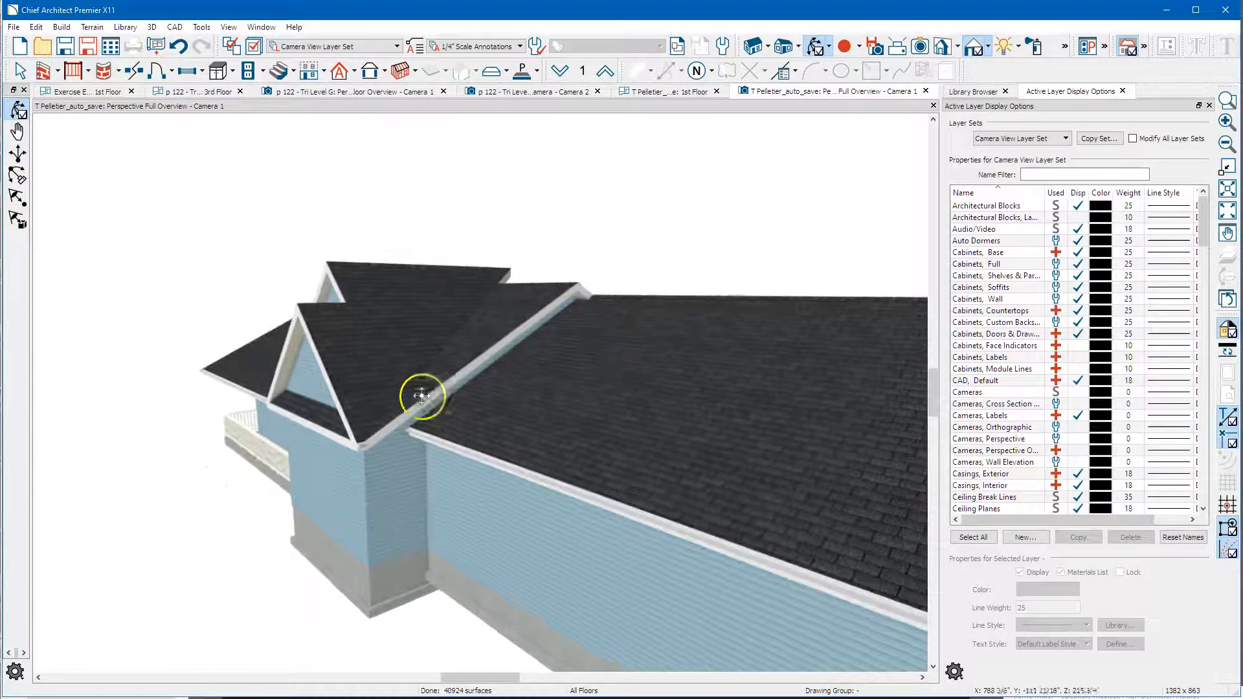
left_click_drag(277, 319, 602, 386)
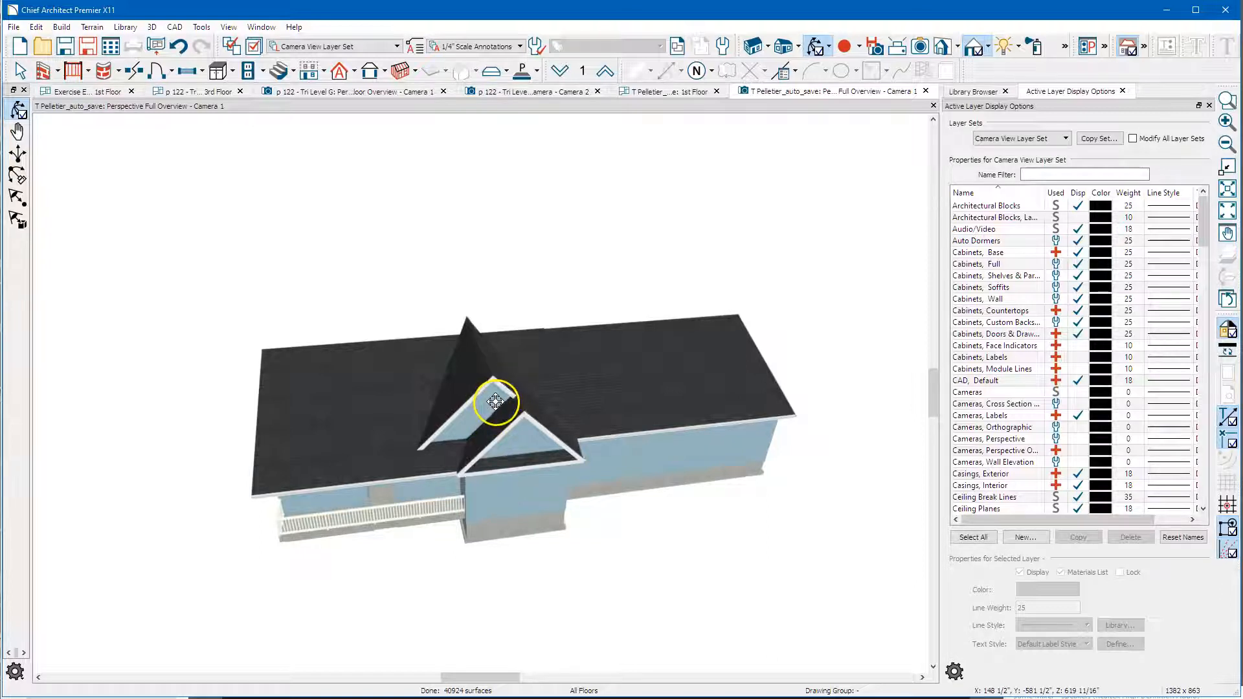
left_click_drag(495, 402, 498, 363)
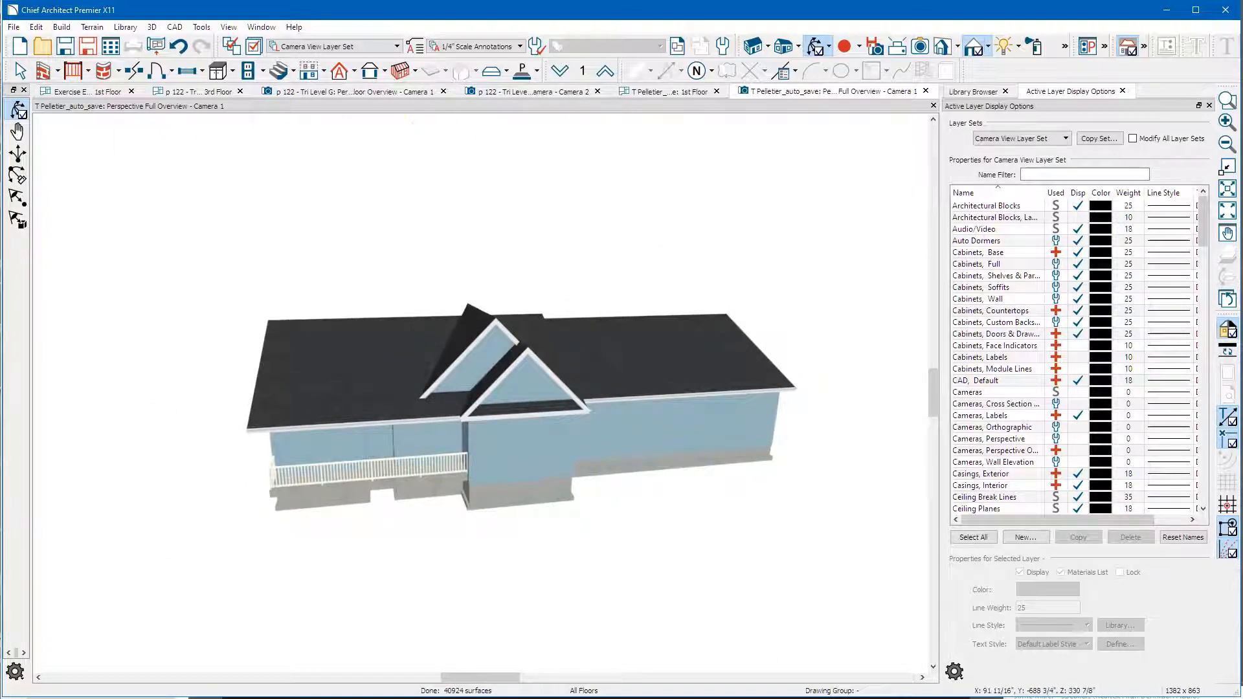